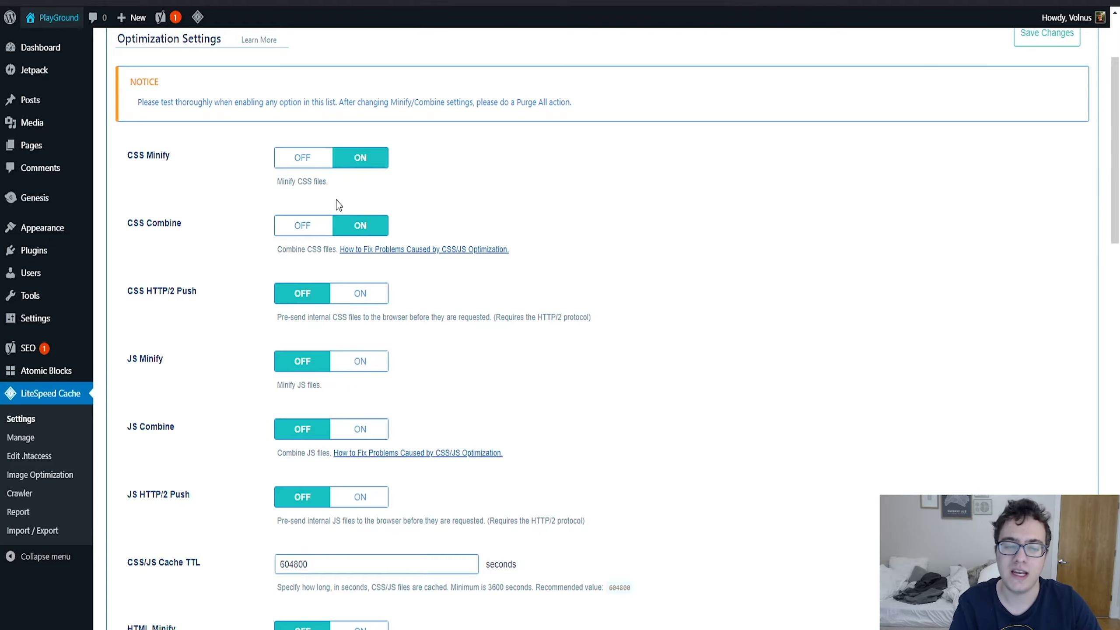
Turn on CSS HTTP/2 Push in the optimization settings and save the changes.
{"action": "left_click", "coordinate": [373, 300]}
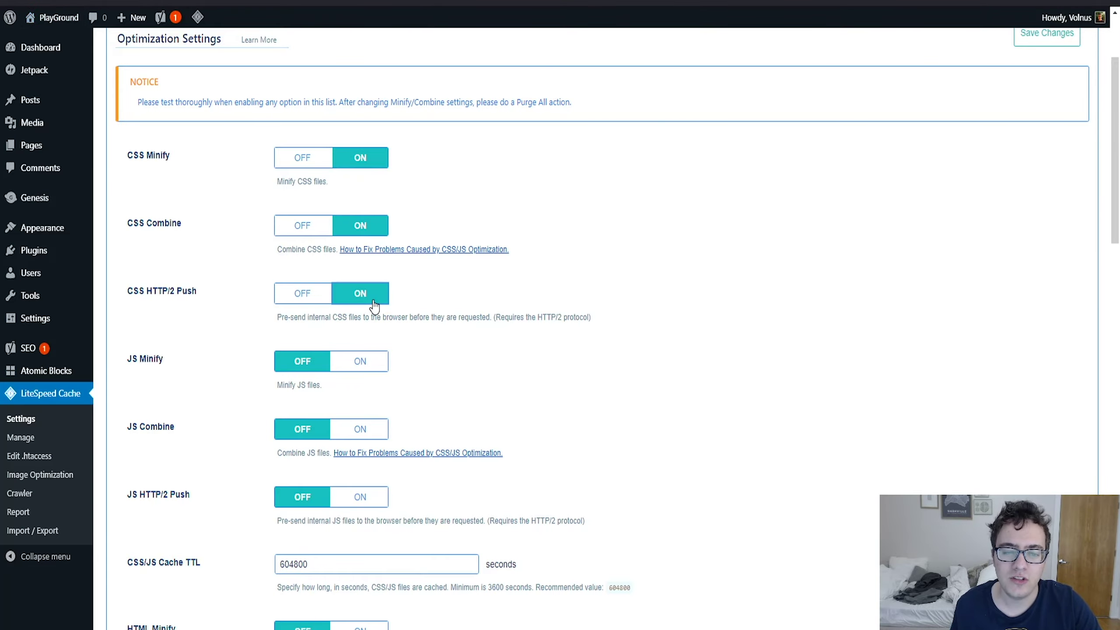
{"action": "scroll", "coordinate": [447, 345], "scroll_direction": "down", "scroll_amount": 20}
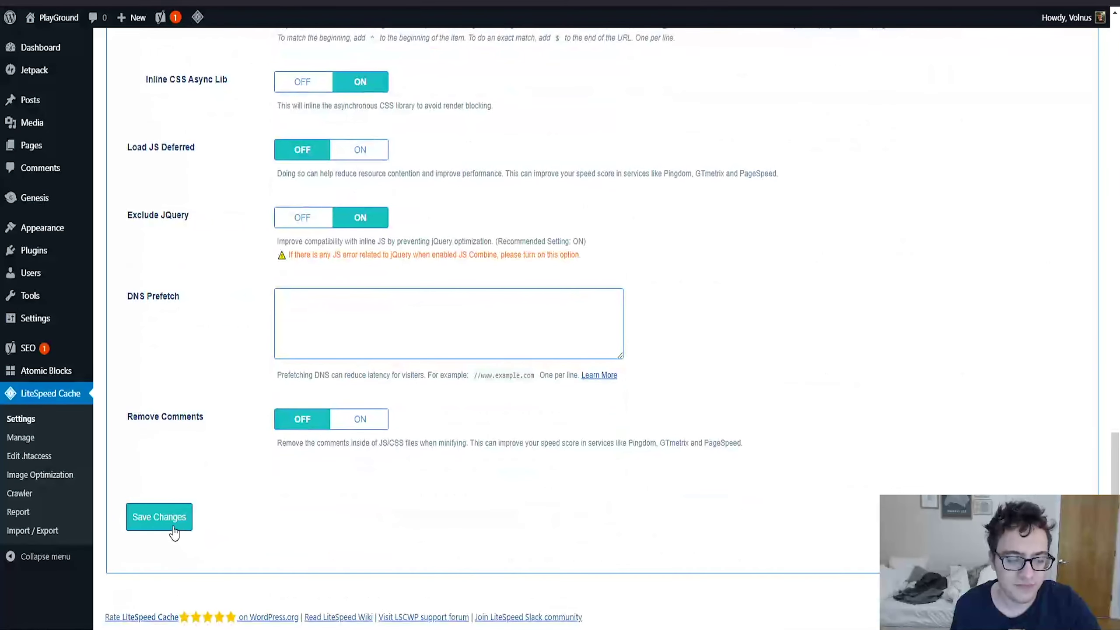
{"action": "left_click", "coordinate": [174, 528]}
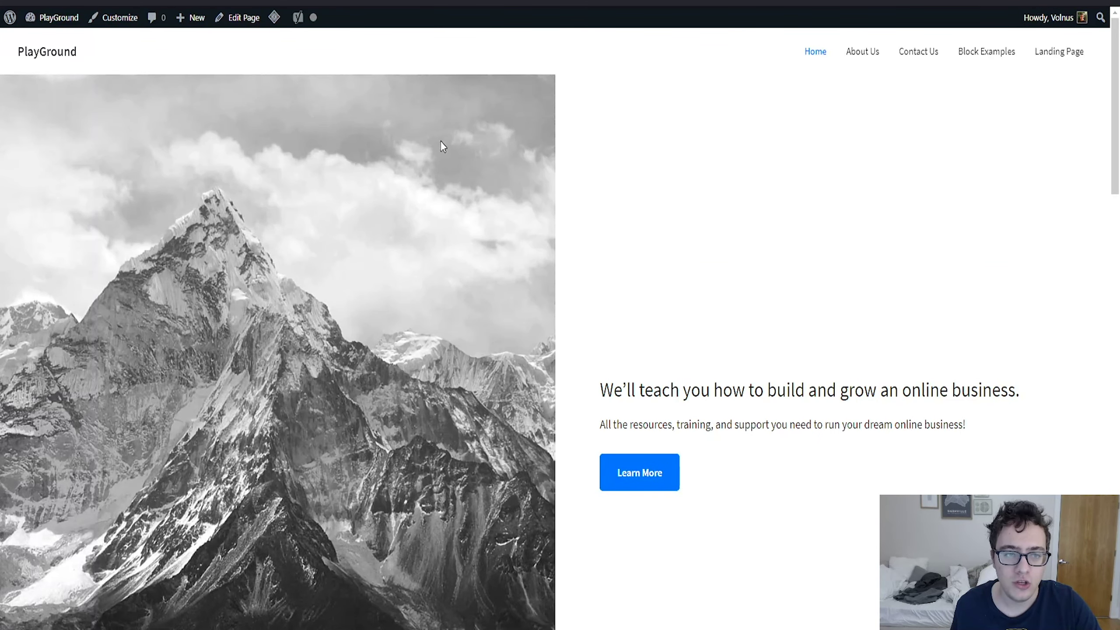
Open the browser's network inspector on the PlayGround homepage, enlarge it, and reload to record the page's requests.
{"action": "key", "text": "F12"}
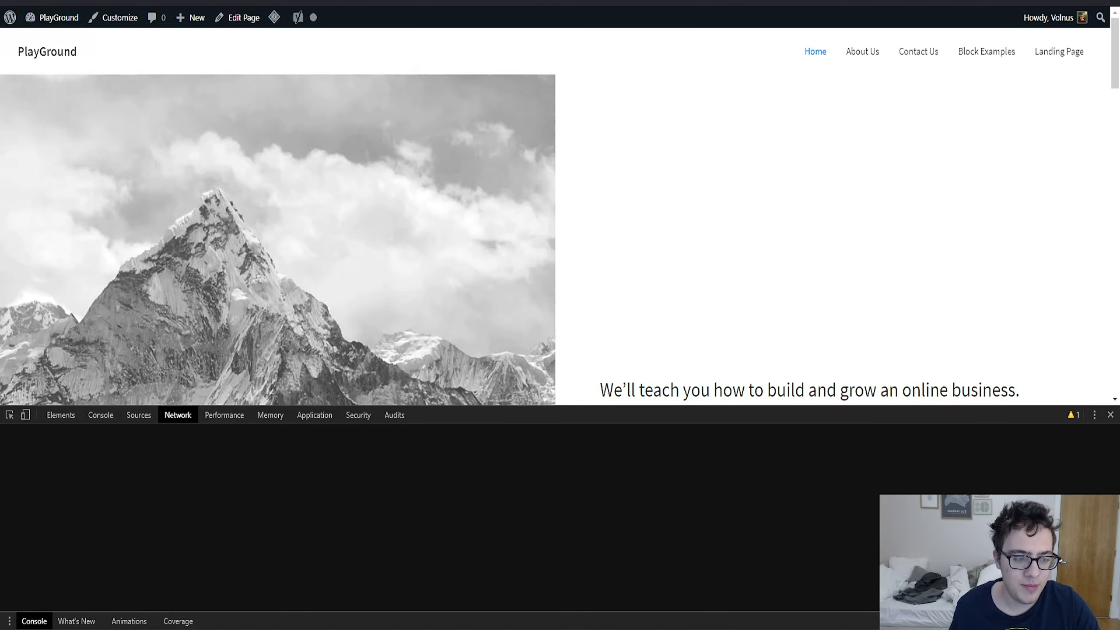
{"action": "left_click_drag", "start_coordinate": [471, 406], "coordinate": [495, 199]}
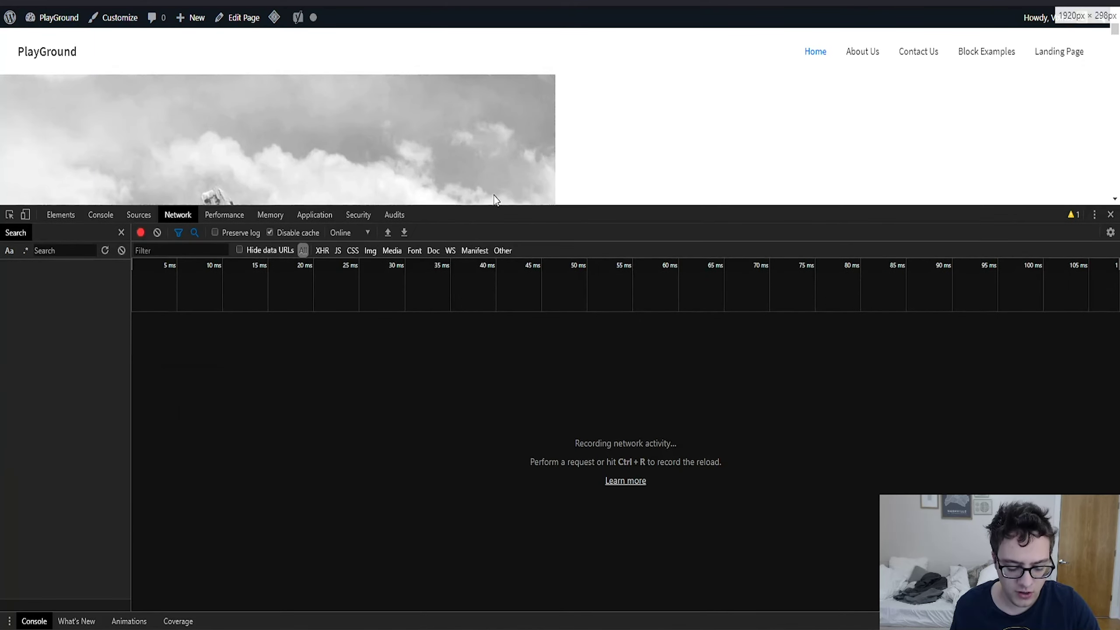
{"action": "key", "text": "ctrl+r"}
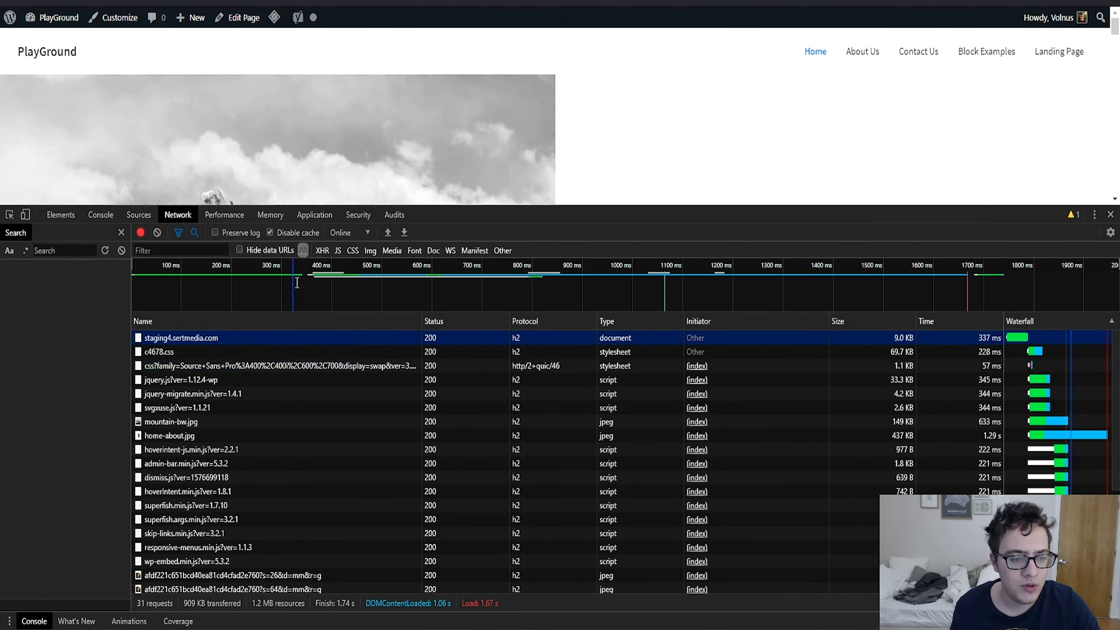
Inspect the request and response headers of the combined stylesheet c4678.css, closing the details when done.
{"action": "left_click", "coordinate": [203, 353]}
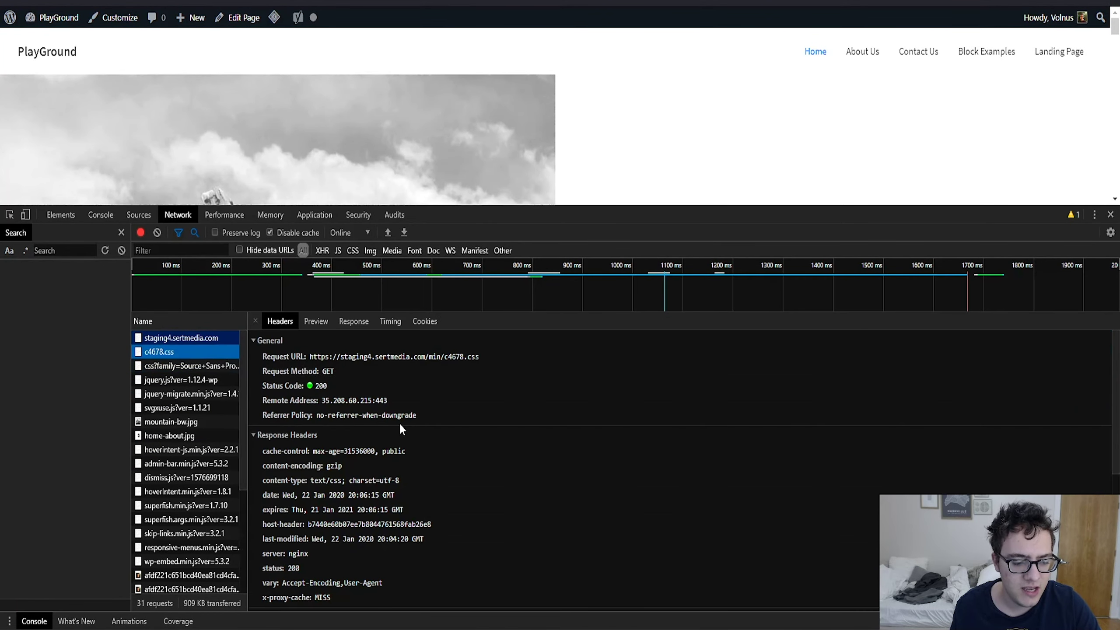
{"action": "scroll", "coordinate": [413, 429], "scroll_direction": "down", "scroll_amount": 3}
{"action": "scroll", "coordinate": [404, 427], "scroll_direction": "up", "scroll_amount": 3}
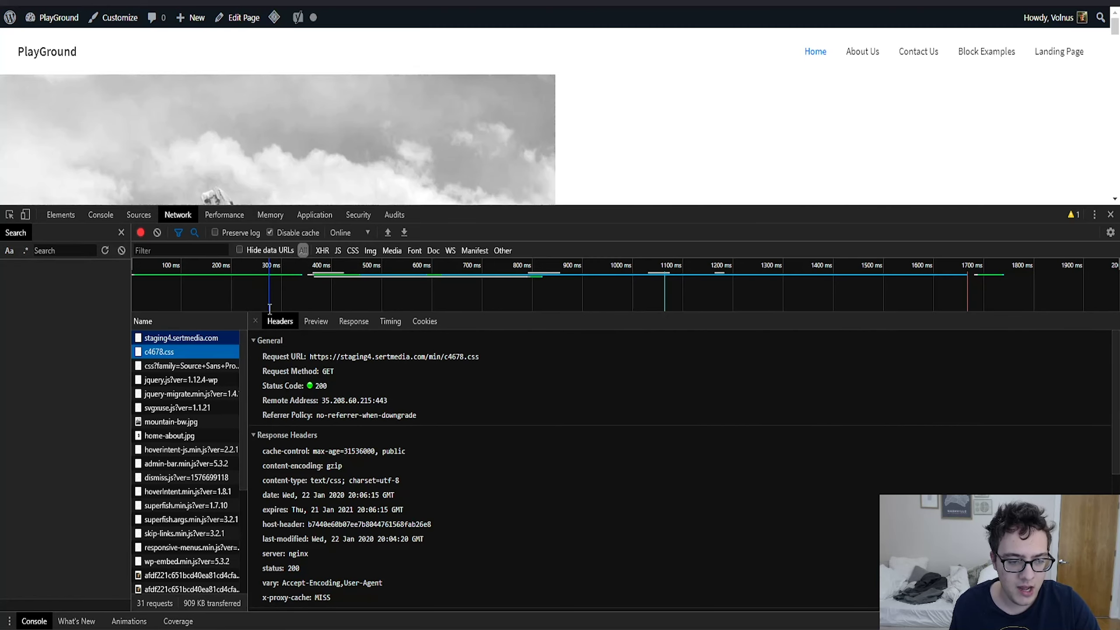
{"action": "left_click", "coordinate": [255, 321]}
Reload the homepage and inspect the response headers of the staging4.sertmedia.com document request, including its link header.
{"action": "key", "text": "ctrl+r"}
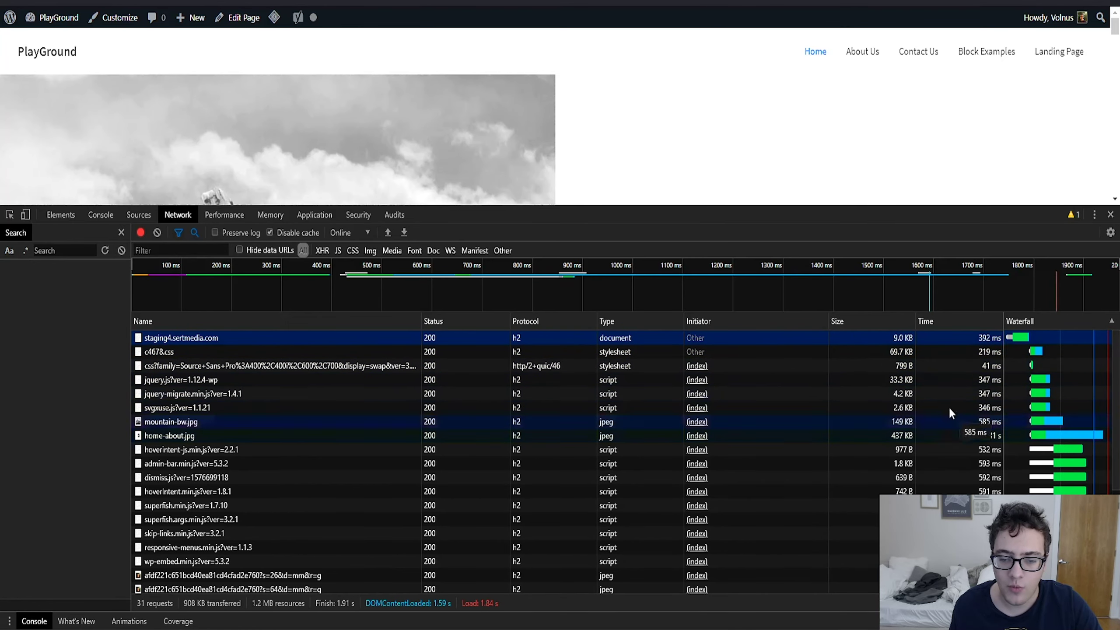
{"action": "left_click", "coordinate": [306, 352]}
{"action": "left_click", "coordinate": [185, 338]}
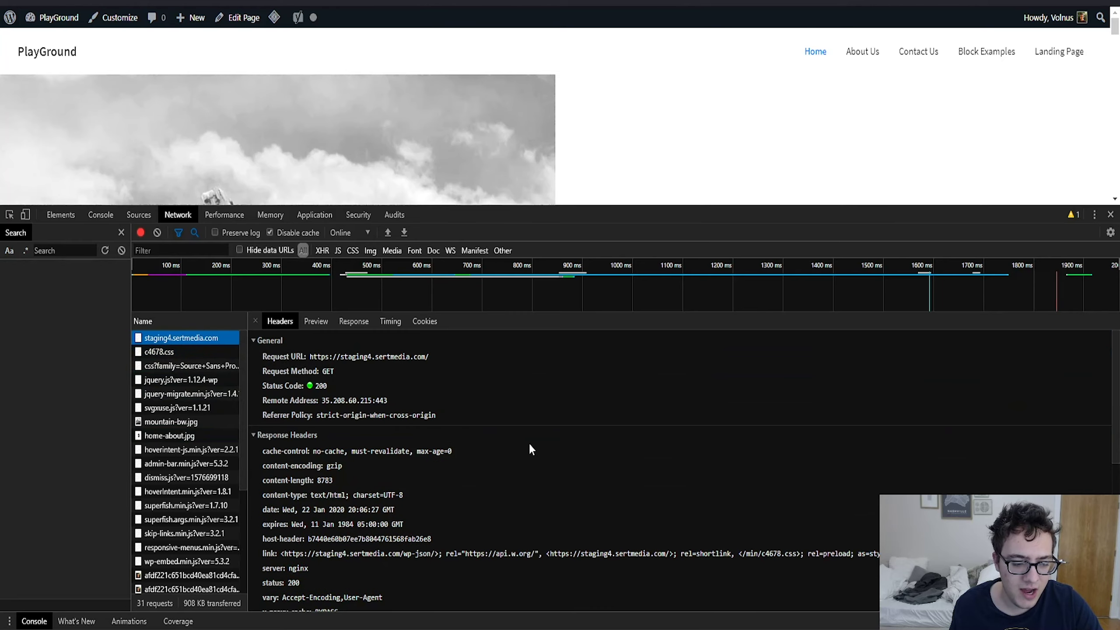
{"action": "scroll", "coordinate": [528, 442], "scroll_direction": "down", "scroll_amount": 2}
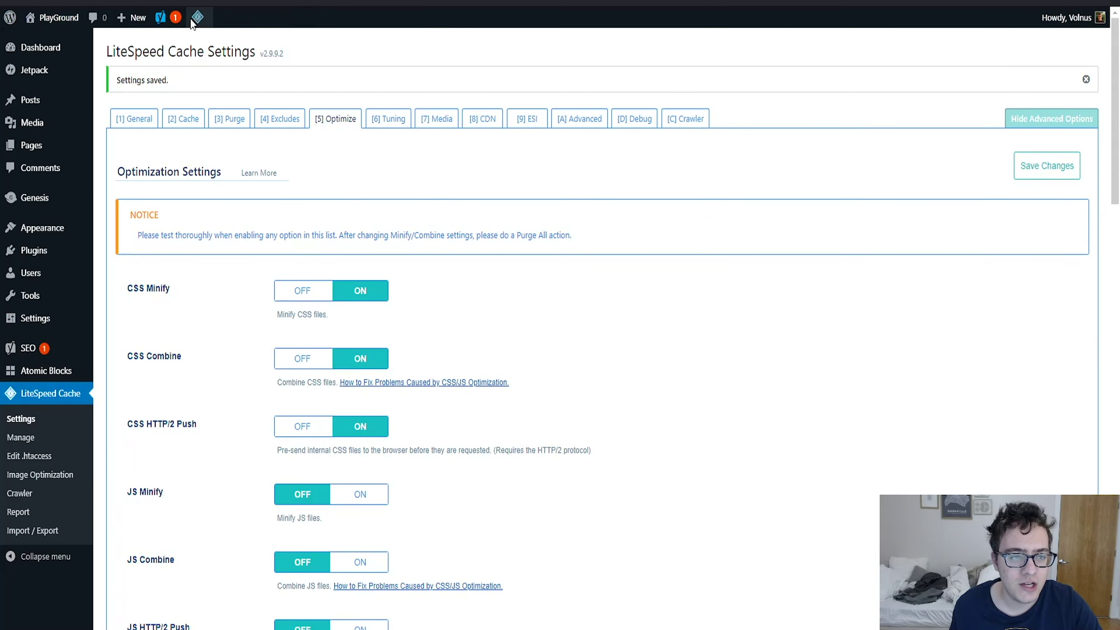
Purge all LiteSpeed caches and reload the homepage to record fresh network requests.
{"action": "mouse_move", "coordinate": [197, 17]}
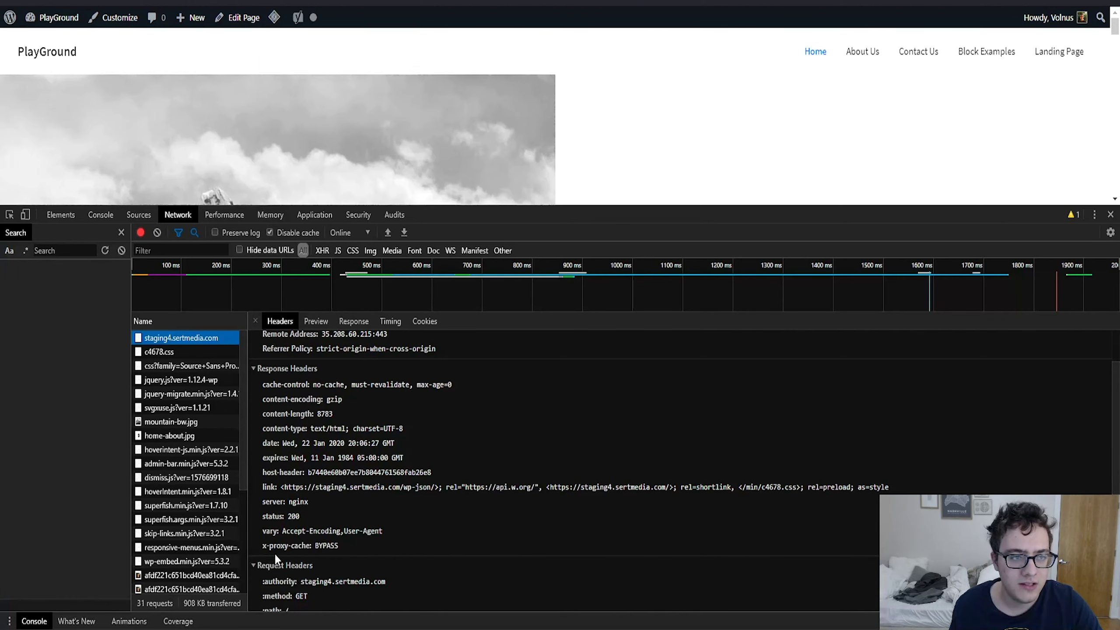
{"action": "key", "text": "ctrl+r"}
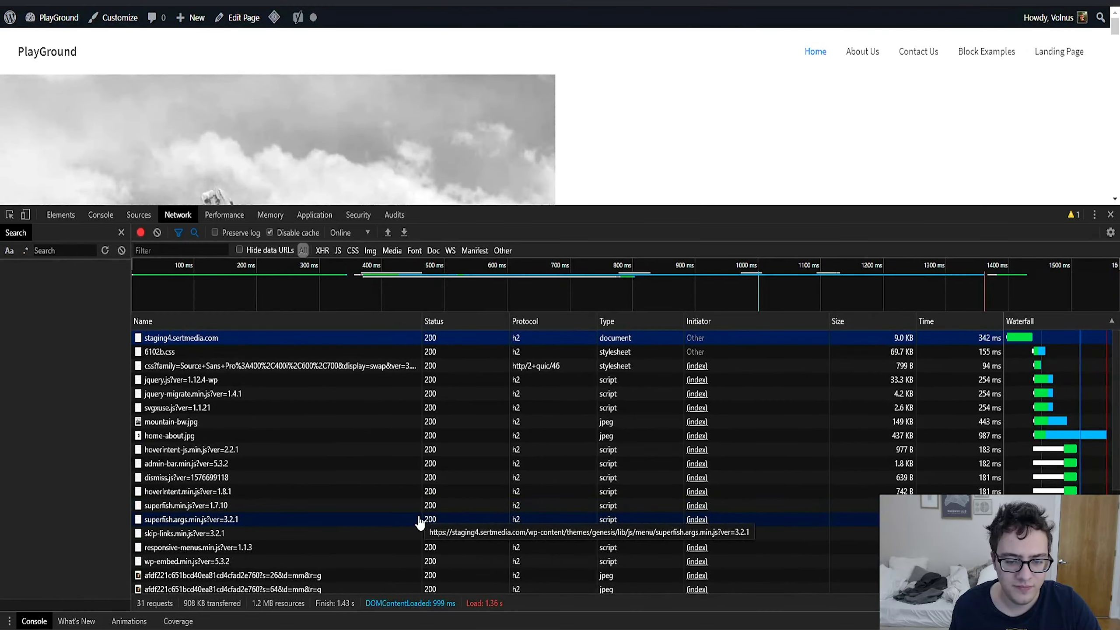
{"action": "key", "text": "ctrl+r"}
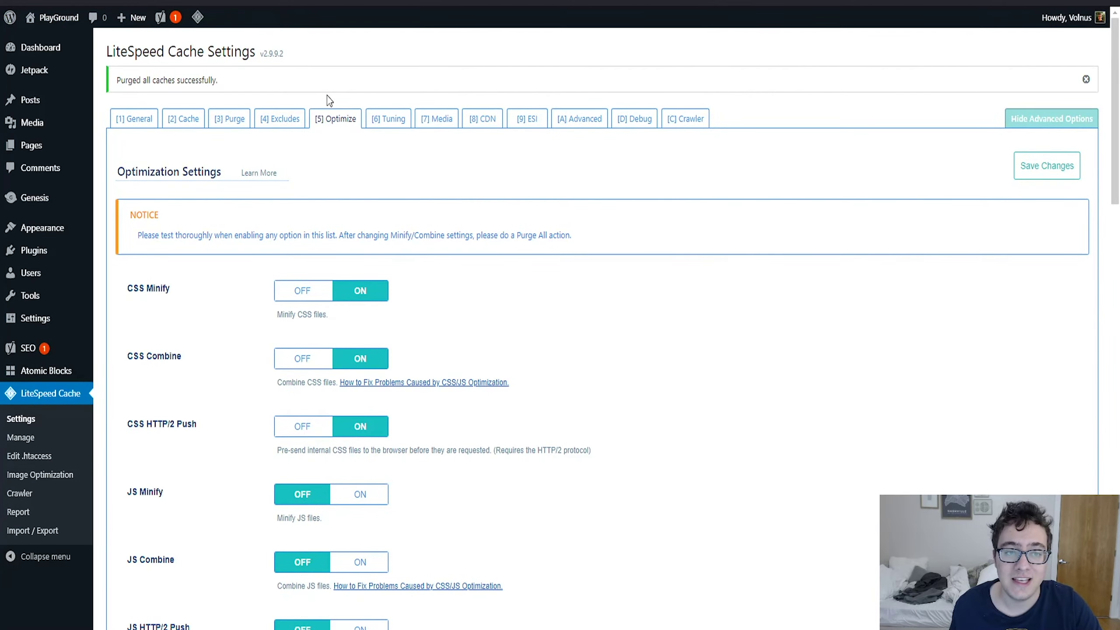
Turn on JS Minify, JS Combine and JS HTTP/2 Push in the optimization settings and save the changes.
{"action": "scroll", "coordinate": [610, 137], "scroll_direction": "down", "scroll_amount": 5}
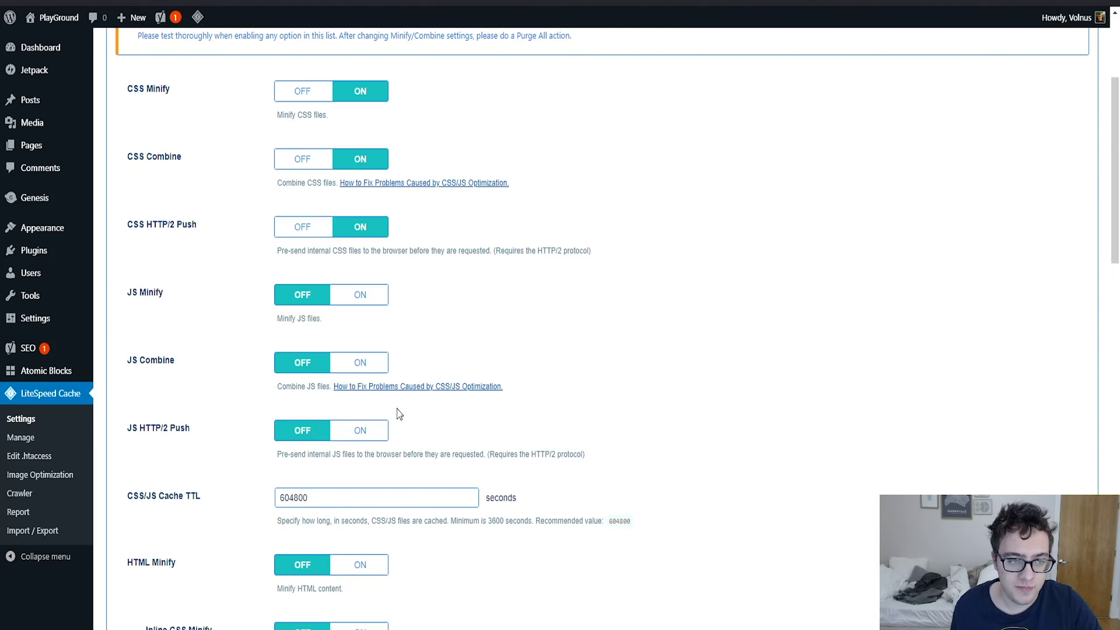
{"action": "left_click", "coordinate": [351, 302]}
{"action": "left_click", "coordinate": [369, 365]}
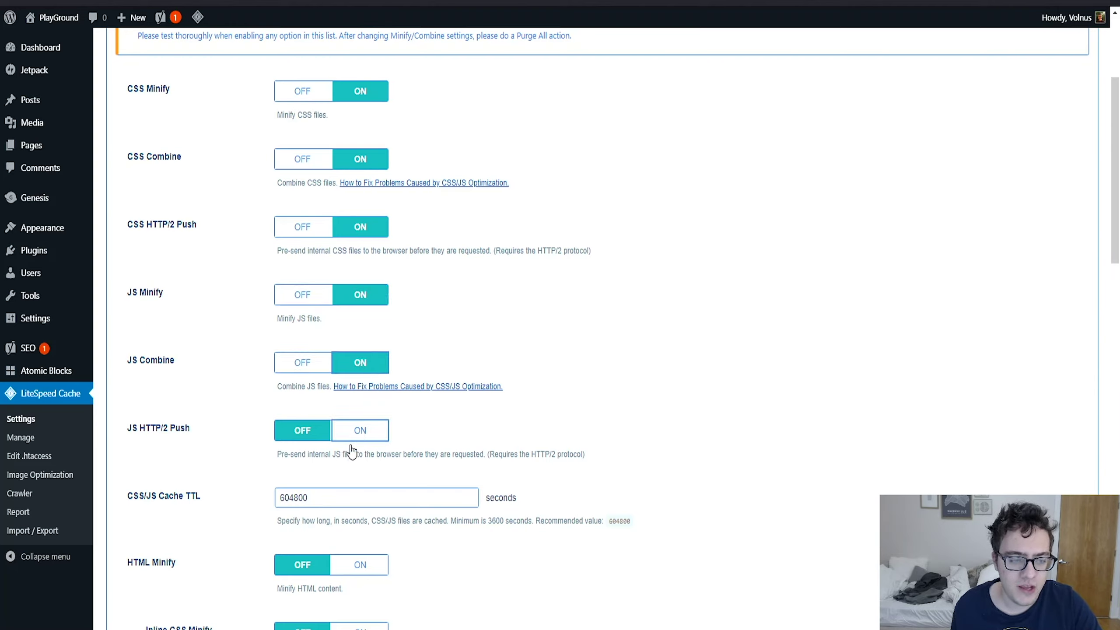
{"action": "left_click", "coordinate": [359, 430]}
{"action": "scroll", "coordinate": [357, 437], "scroll_direction": "down", "scroll_amount": 15}
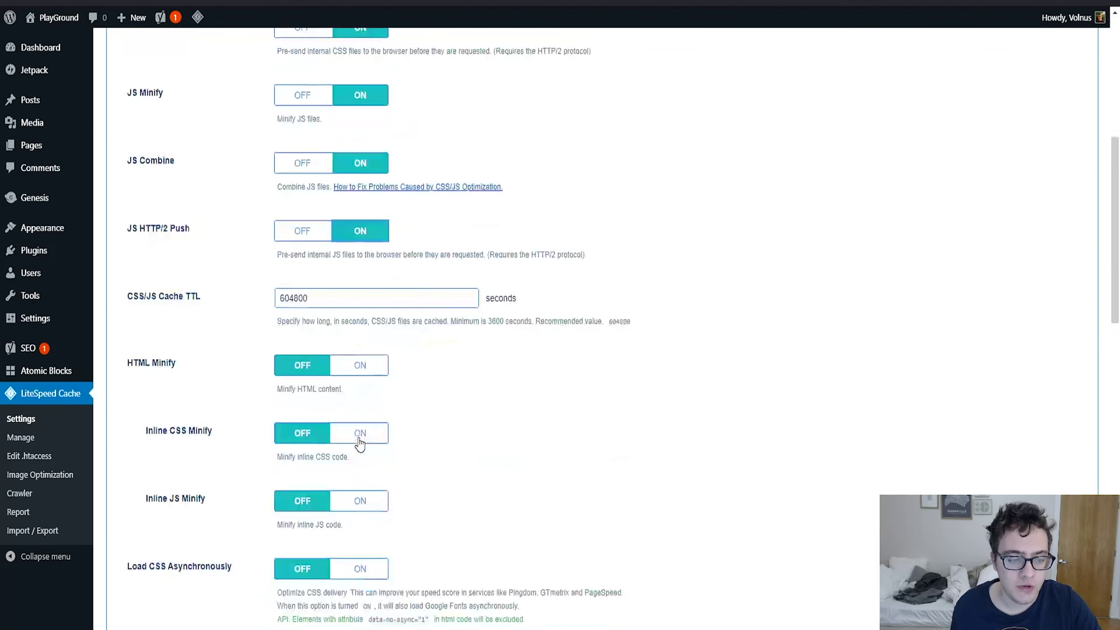
{"action": "scroll", "coordinate": [353, 441], "scroll_direction": "down", "scroll_amount": 10}
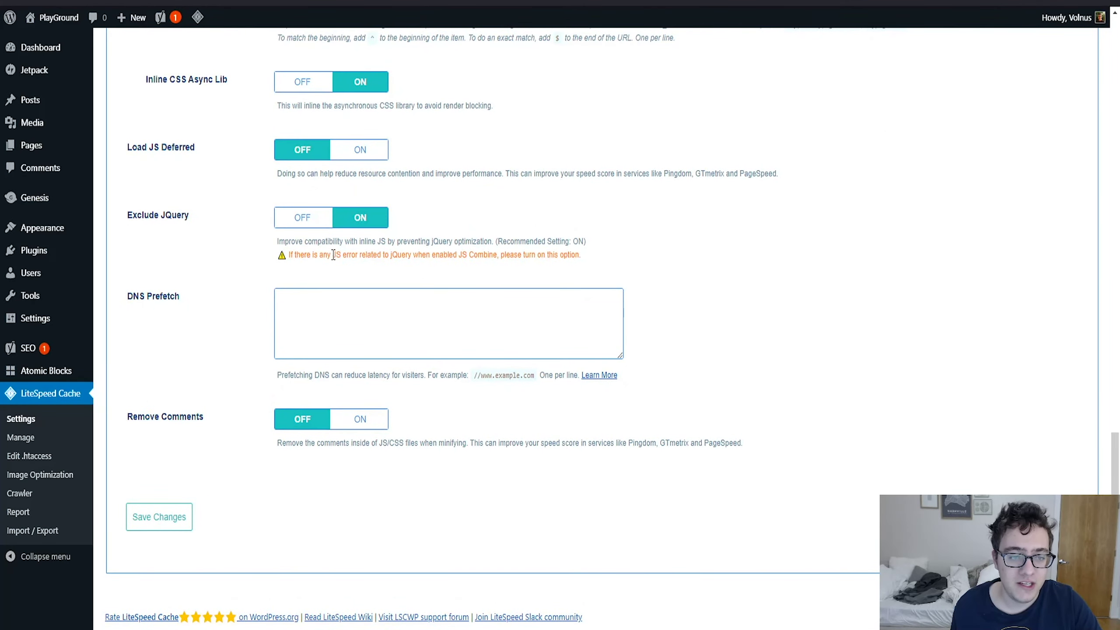
{"action": "left_click", "coordinate": [165, 522]}
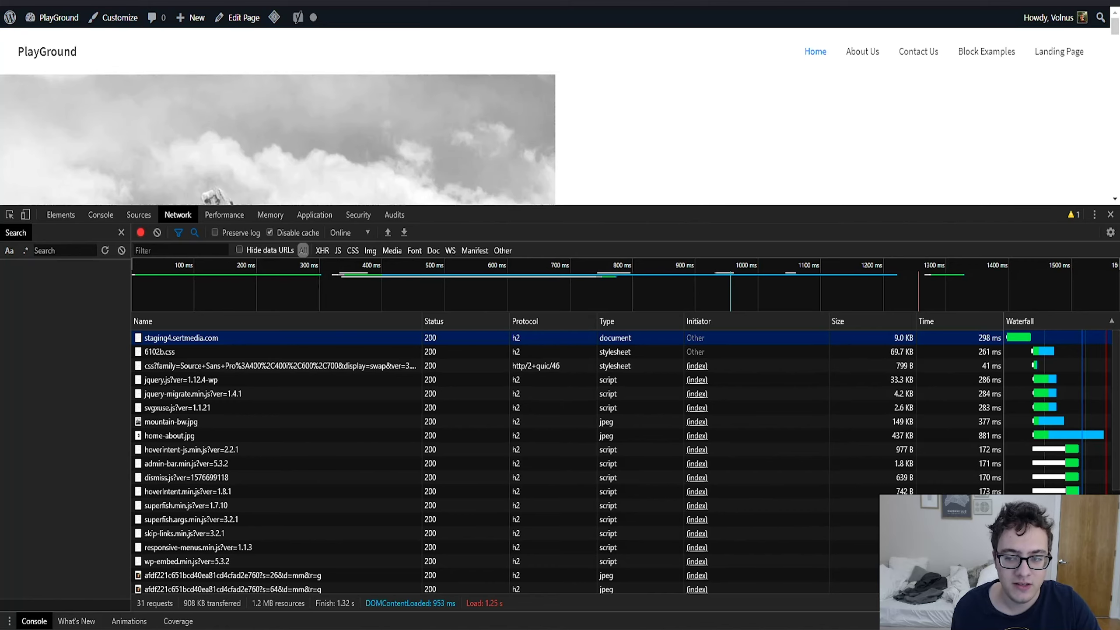
Reload the homepage to check its script requests, and open the minified script b22d5.js from the refreshed page source.
{"action": "key", "text": "F5"}
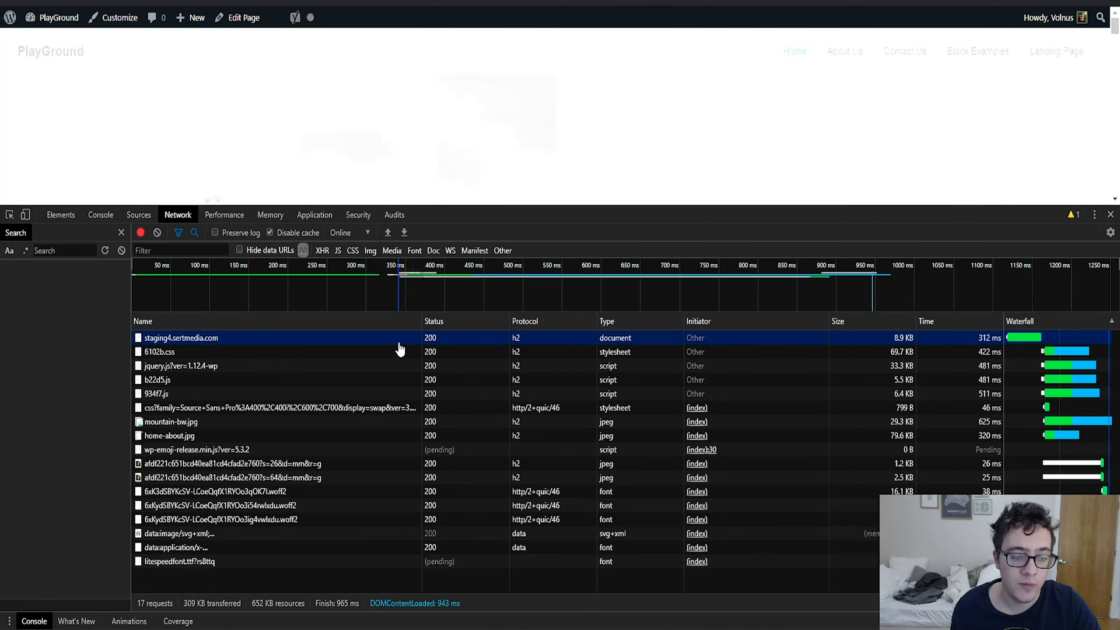
{"action": "scroll", "coordinate": [382, 400], "scroll_direction": "up", "scroll_amount": 1}
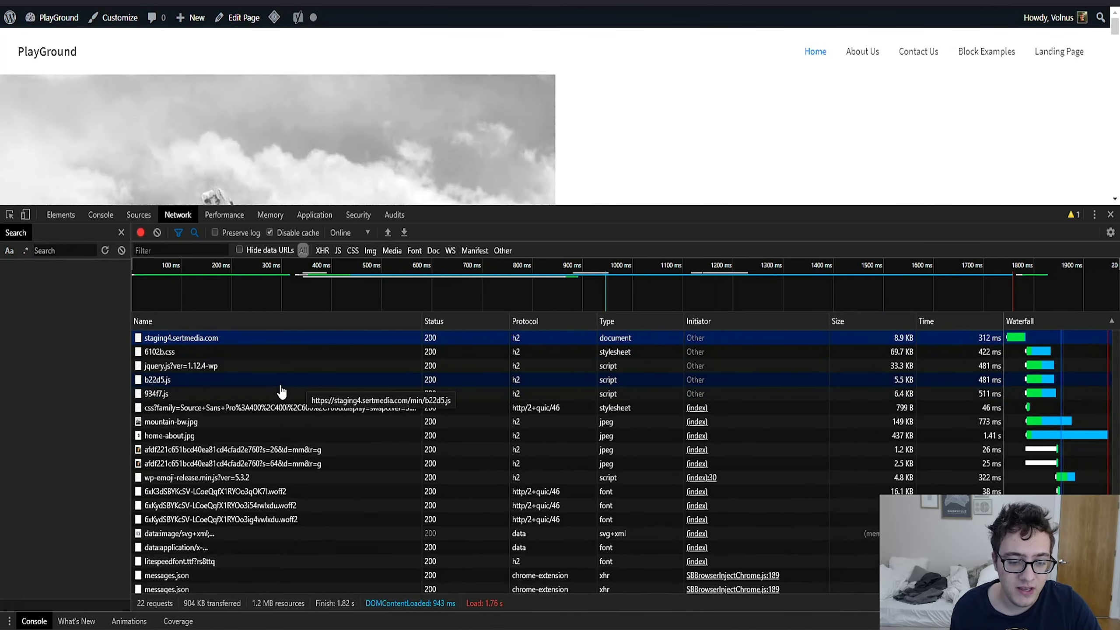
{"action": "key", "text": "ctrl+u"}
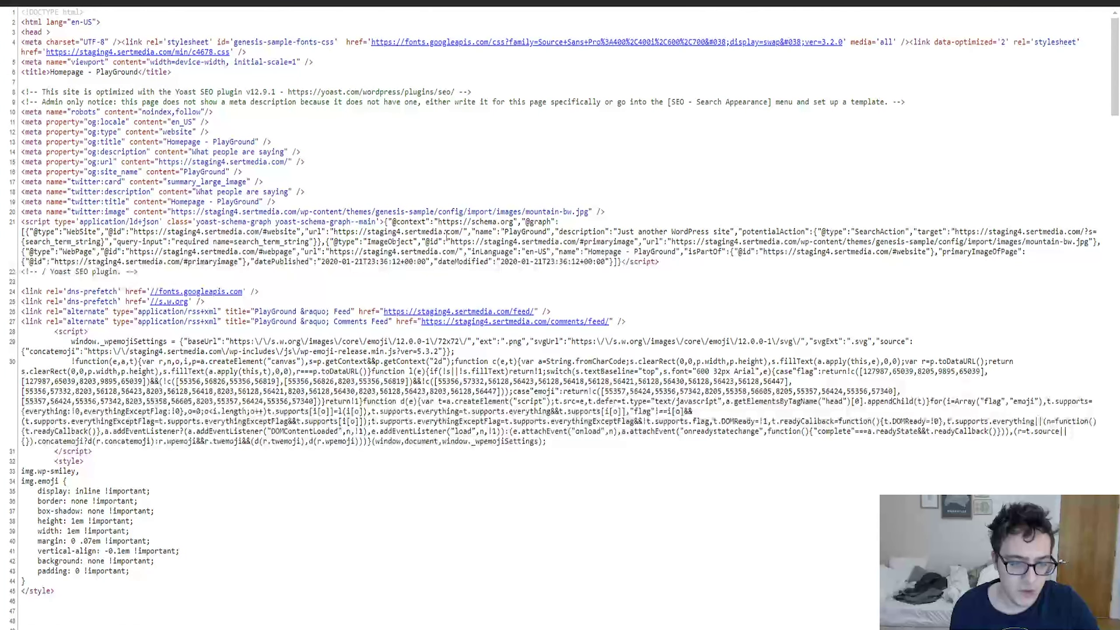
{"action": "key", "text": "F5"}
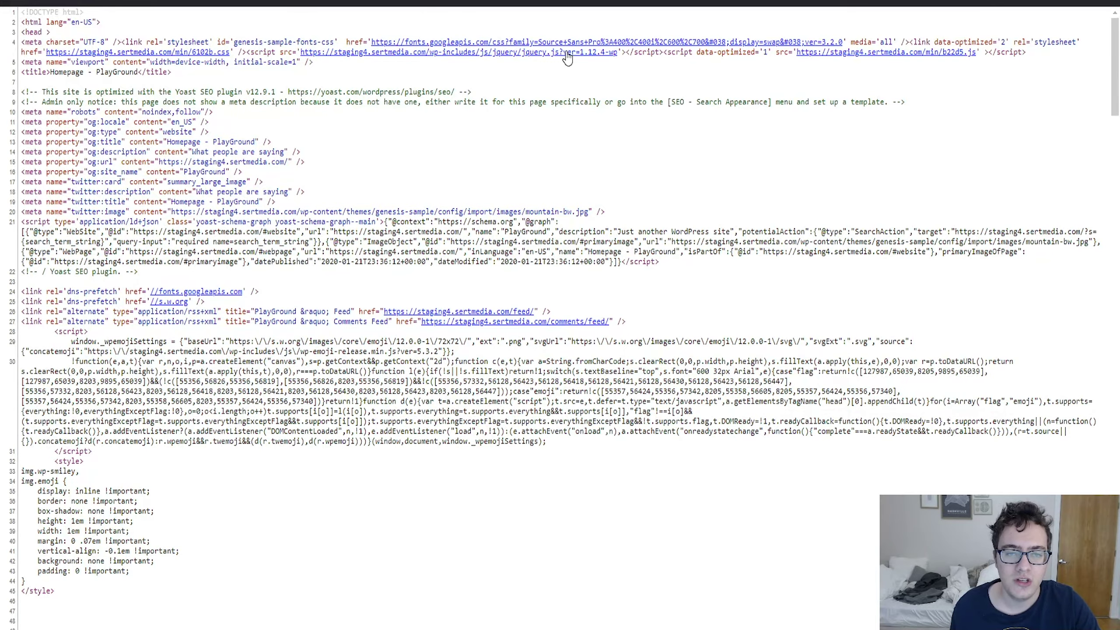
{"action": "left_click", "coordinate": [812, 53]}
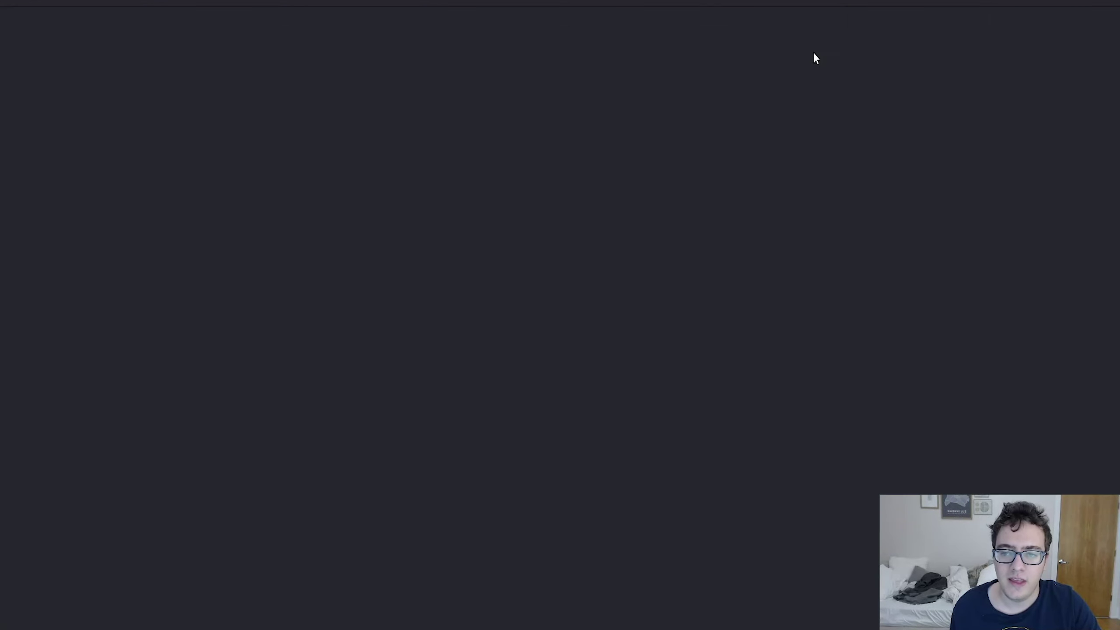
{"action": "scroll", "coordinate": [789, 57], "scroll_direction": "down", "scroll_amount": 3}
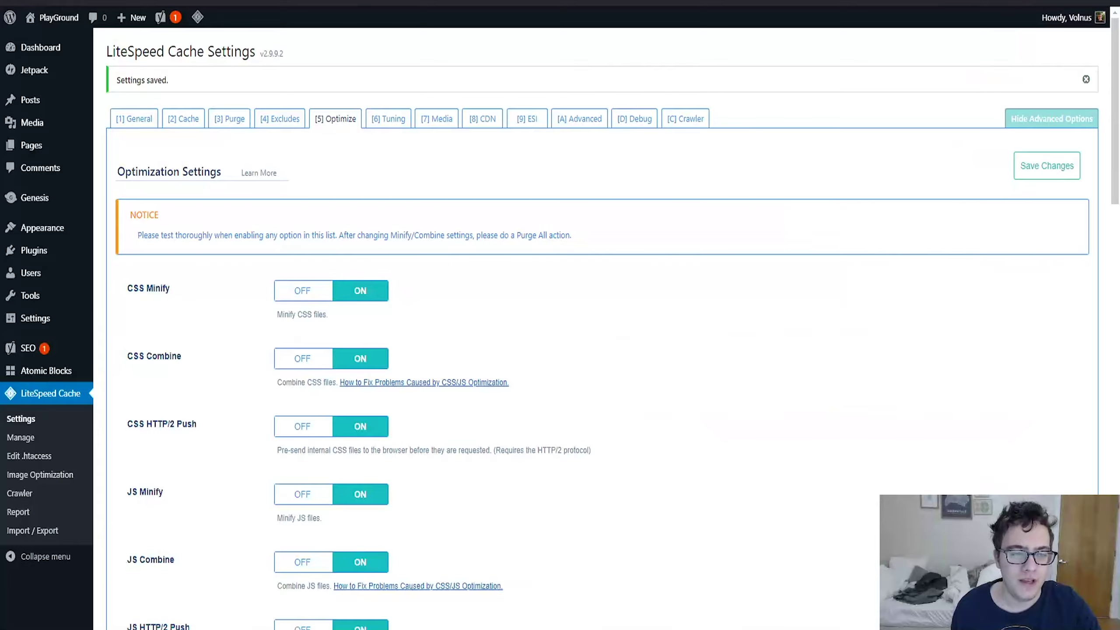
Turn on Load JS Deferred in the optimization settings, save the changes, and reload the homepage source.
{"action": "scroll", "coordinate": [340, 290], "scroll_direction": "down", "scroll_amount": 5}
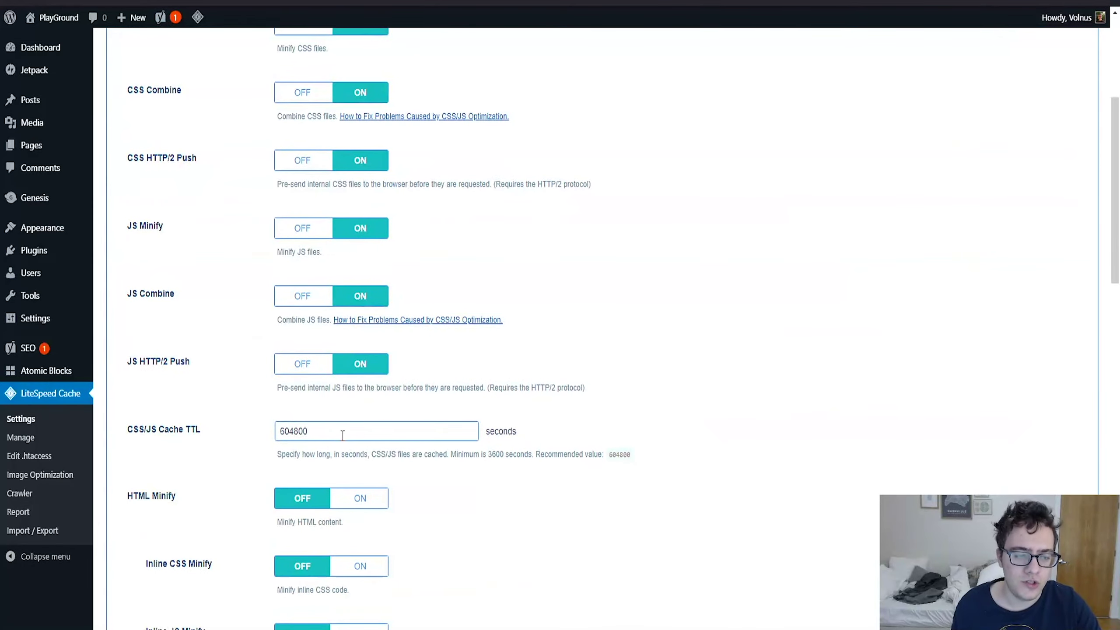
{"action": "scroll", "coordinate": [342, 435], "scroll_direction": "down", "scroll_amount": 15}
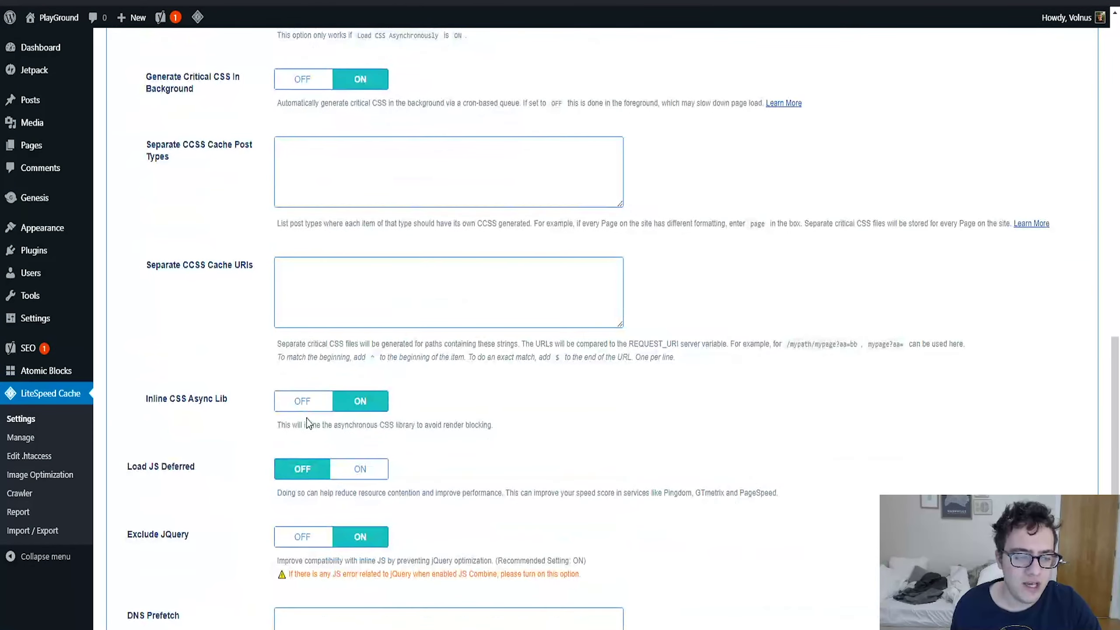
{"action": "scroll", "coordinate": [307, 423], "scroll_direction": "down", "scroll_amount": 7}
{"action": "scroll", "coordinate": [356, 335], "scroll_direction": "up", "scroll_amount": 3}
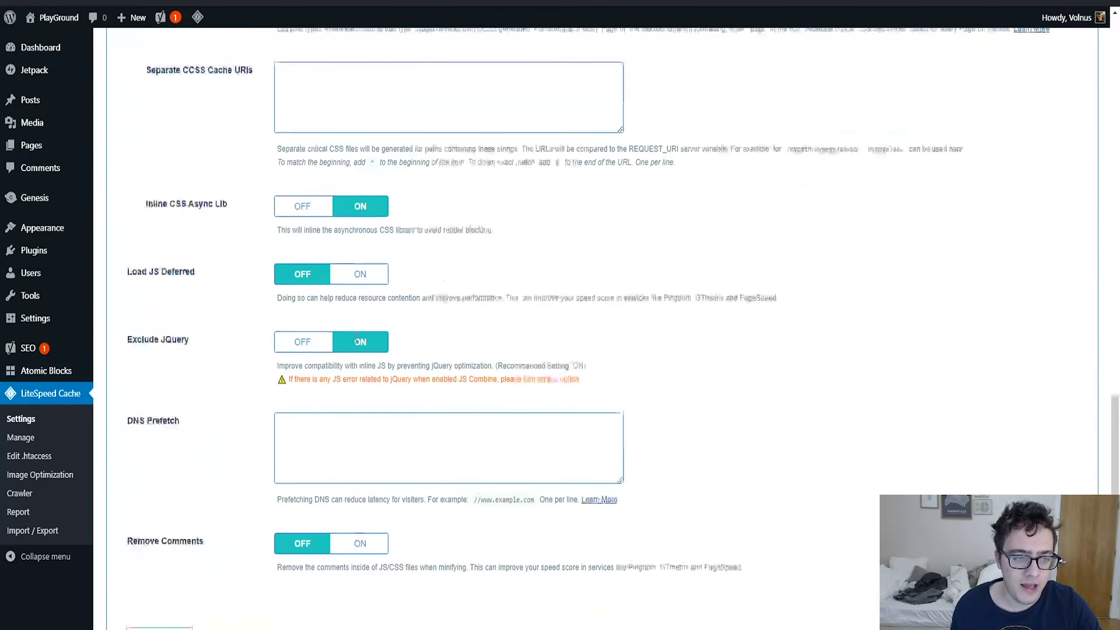
{"action": "scroll", "coordinate": [356, 336], "scroll_direction": "up", "scroll_amount": 2}
{"action": "left_click", "coordinate": [362, 347]}
{"action": "scroll", "coordinate": [309, 419], "scroll_direction": "down", "scroll_amount": 4}
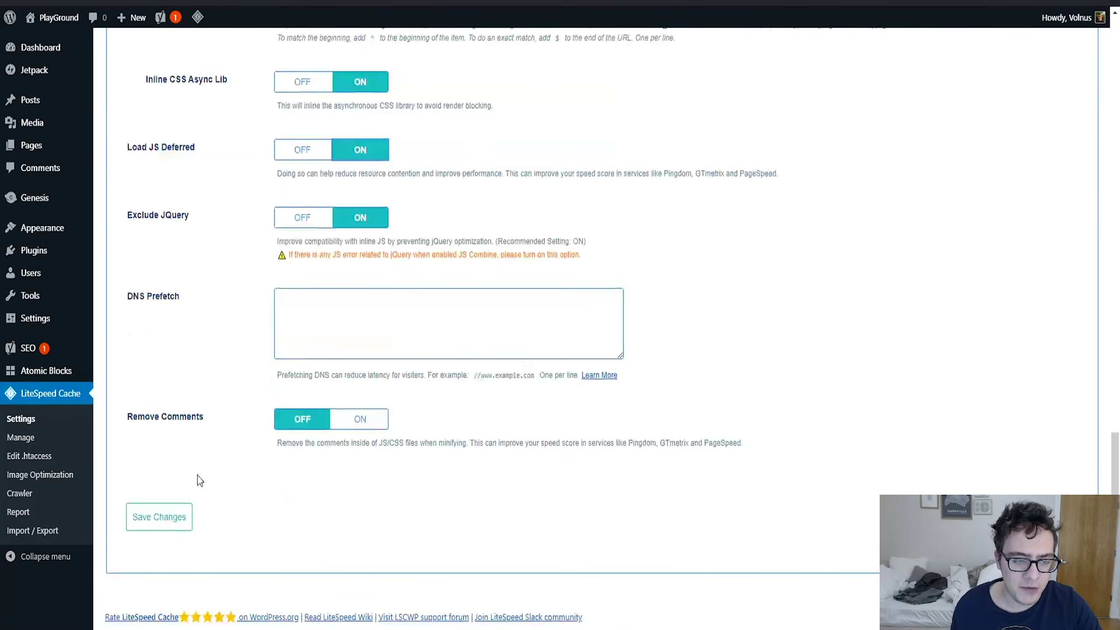
{"action": "left_click", "coordinate": [158, 518]}
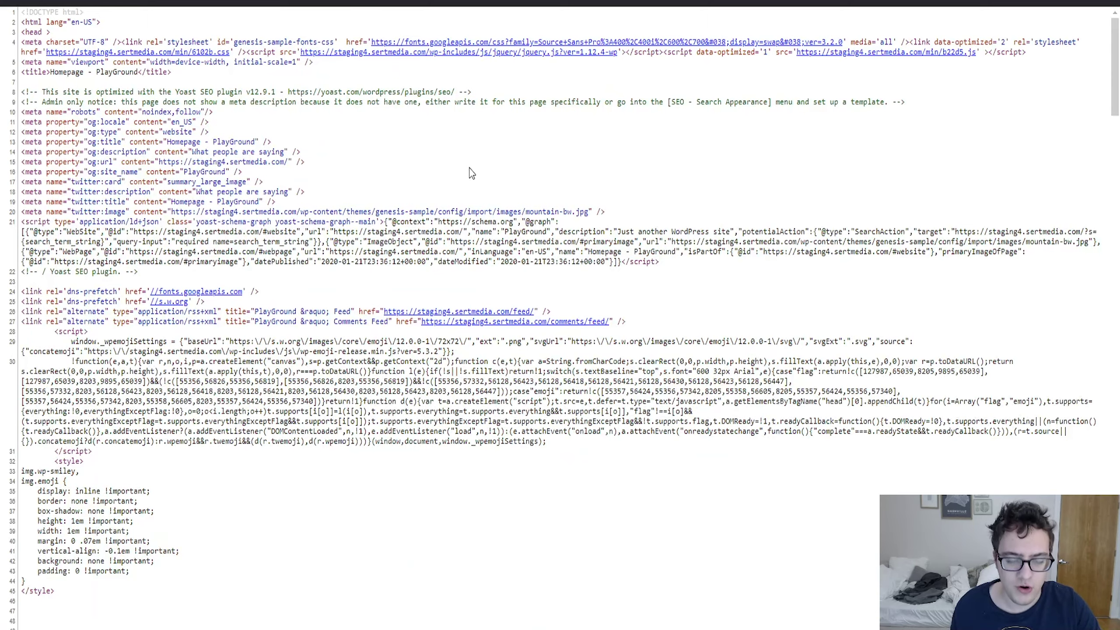
{"action": "key", "text": "F5"}
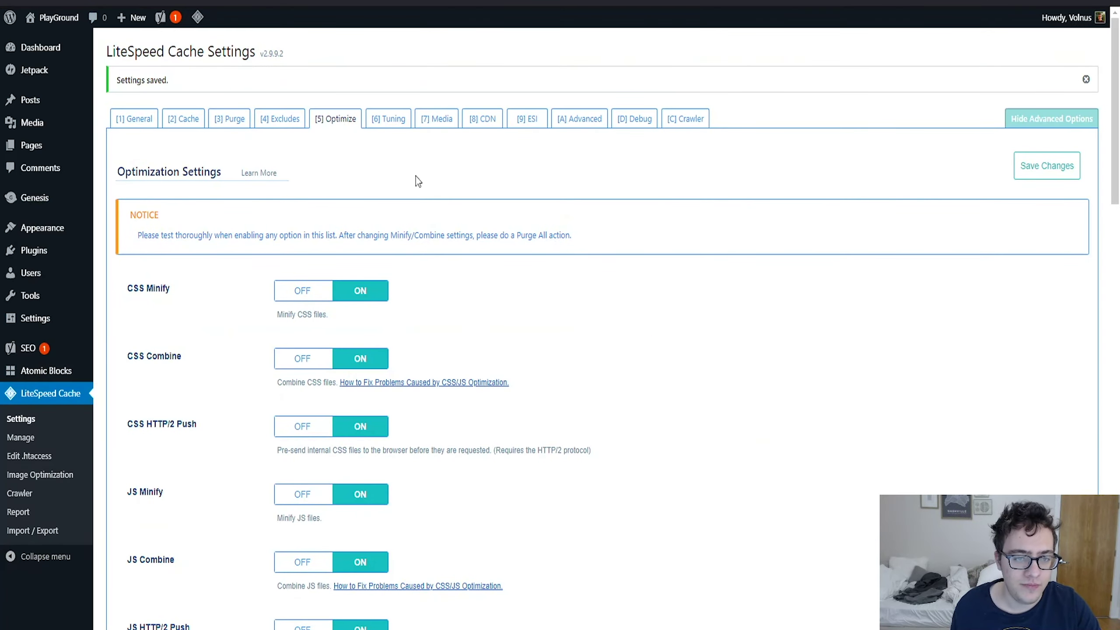
Review the Tuning settings, including the CSS and JS excludes, maximum combined file size and query string options.
{"action": "left_click", "coordinate": [392, 130]}
{"action": "scroll", "coordinate": [391, 141], "scroll_direction": "down", "scroll_amount": 5}
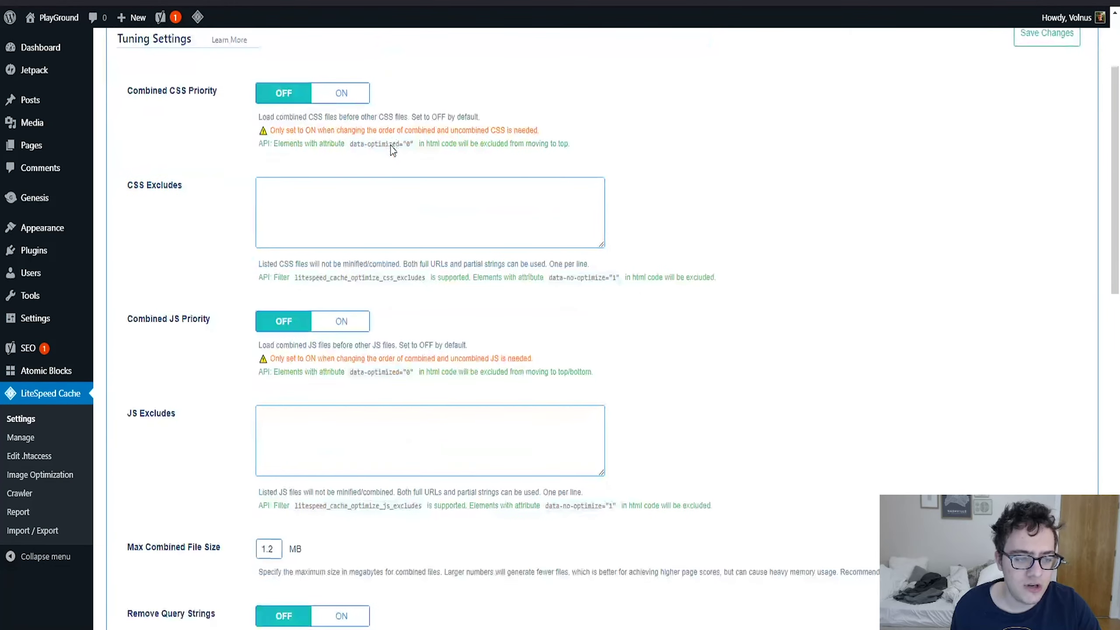
{"action": "scroll", "coordinate": [391, 145], "scroll_direction": "down", "scroll_amount": 3}
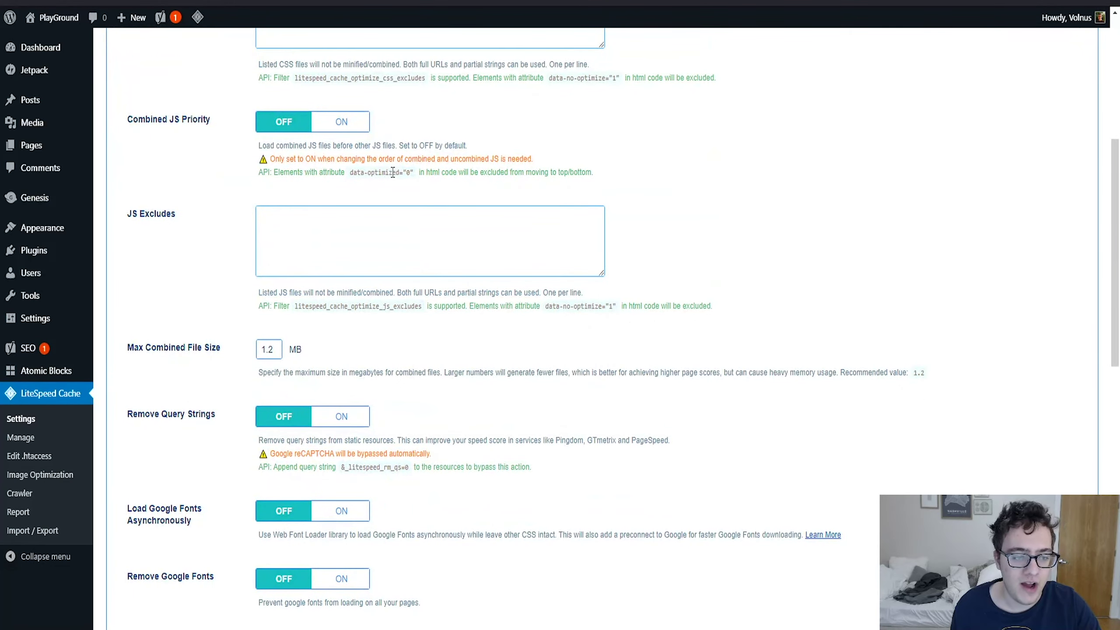
{"action": "scroll", "coordinate": [392, 173], "scroll_direction": "up", "scroll_amount": 10}
Return to the Optimize settings and review the cache TTL, HTML Minify and inline minify options.
{"action": "left_click", "coordinate": [342, 118]}
{"action": "scroll", "coordinate": [359, 156], "scroll_direction": "down", "scroll_amount": 1}
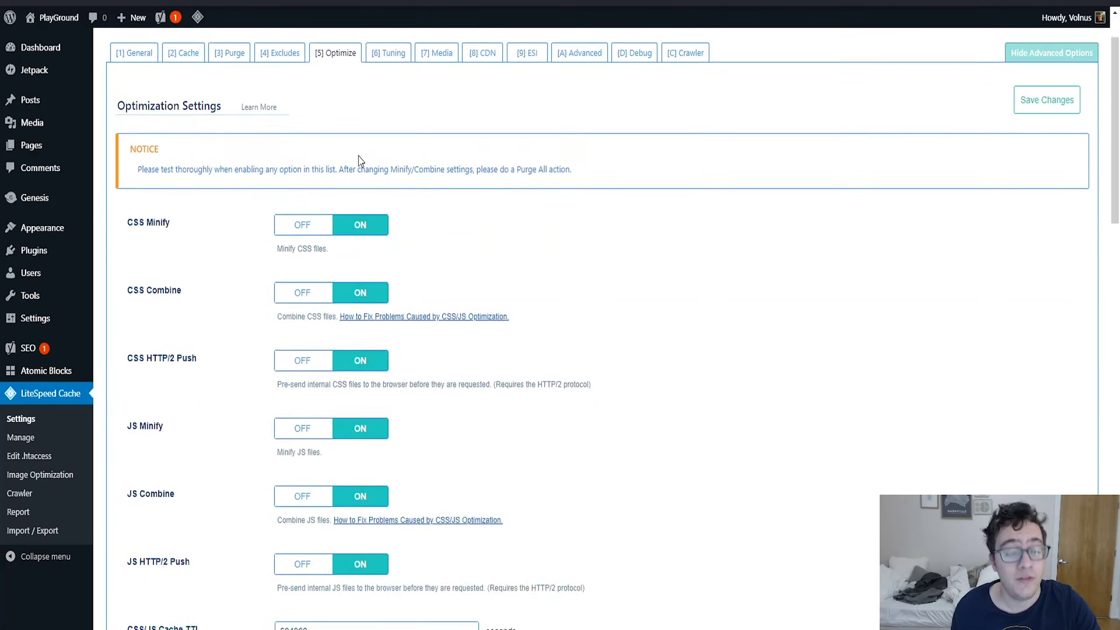
{"action": "scroll", "coordinate": [358, 156], "scroll_direction": "down", "scroll_amount": 8}
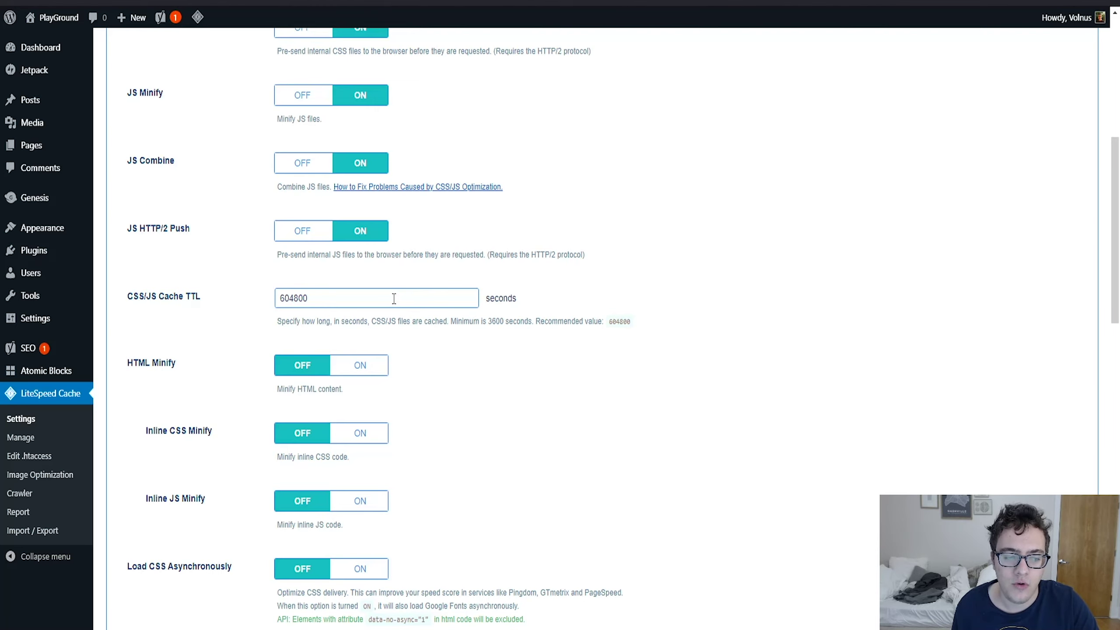
Turn on HTML Minify, Inline CSS Minify and Inline JS Minify in the optimization settings and save the changes.
{"action": "scroll", "coordinate": [394, 298], "scroll_direction": "down", "scroll_amount": 1}
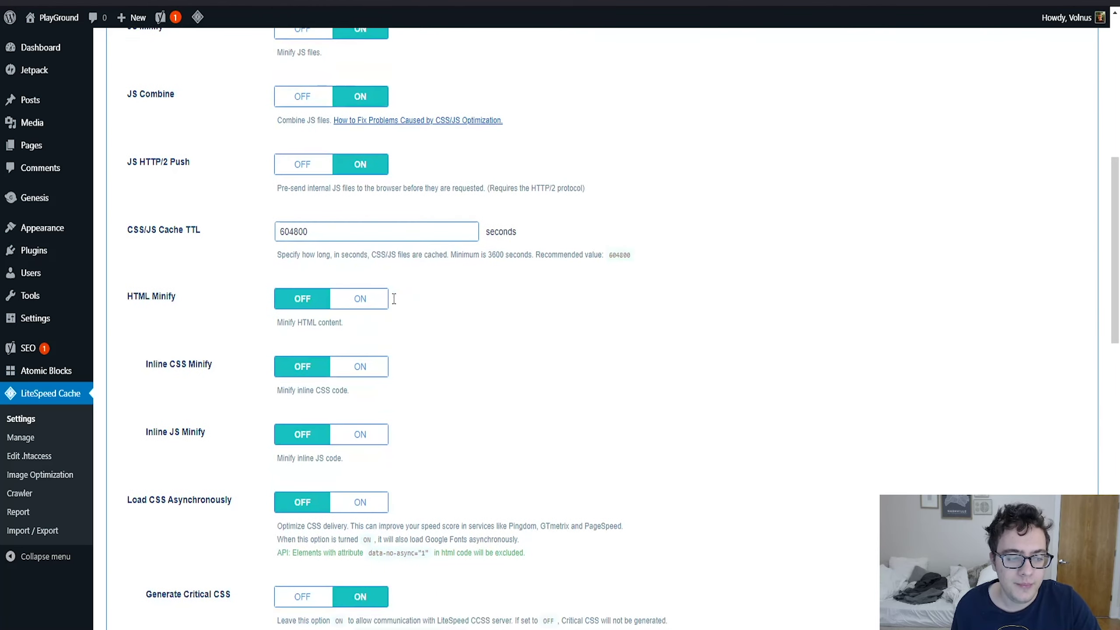
{"action": "left_click", "coordinate": [371, 305]}
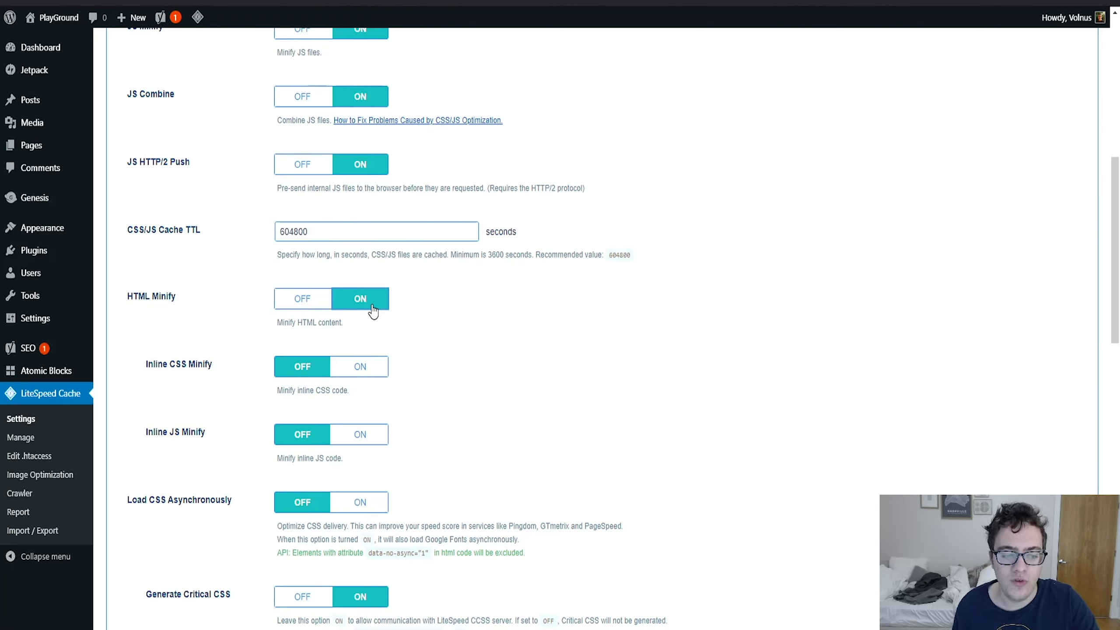
{"action": "left_click", "coordinate": [370, 369]}
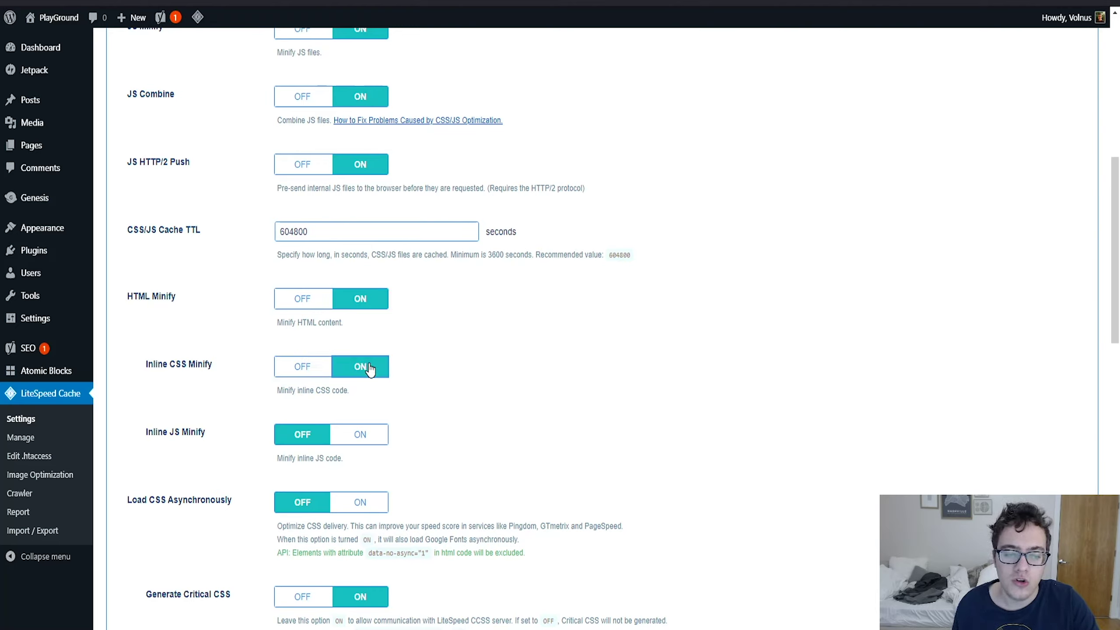
{"action": "left_click", "coordinate": [353, 440]}
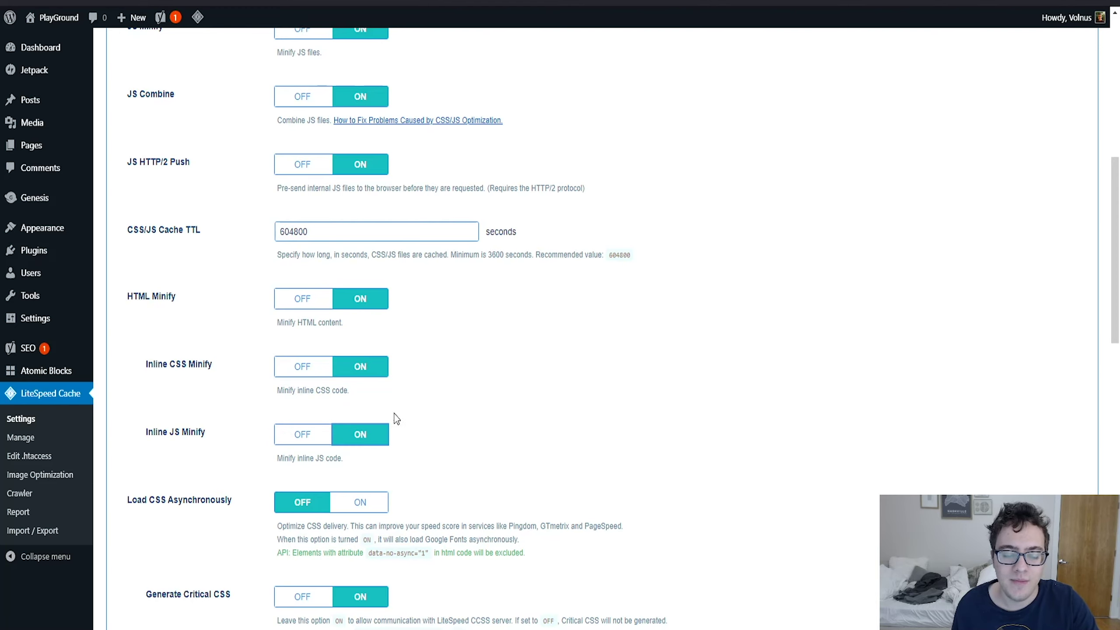
{"action": "scroll", "coordinate": [432, 404], "scroll_direction": "down", "scroll_amount": 3}
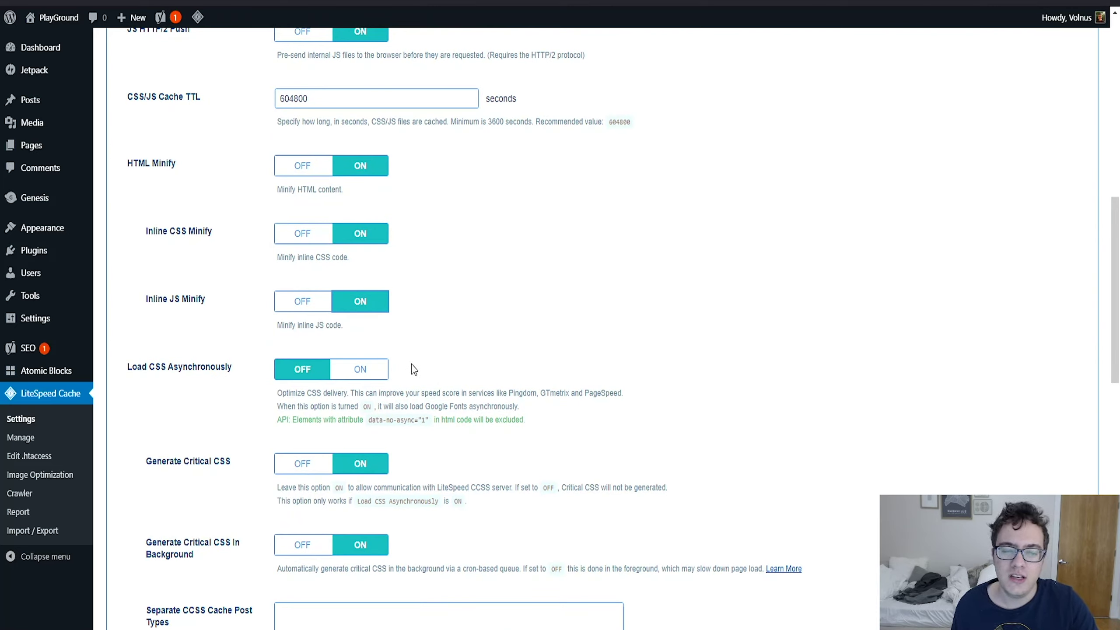
{"action": "scroll", "coordinate": [415, 359], "scroll_direction": "down", "scroll_amount": 10}
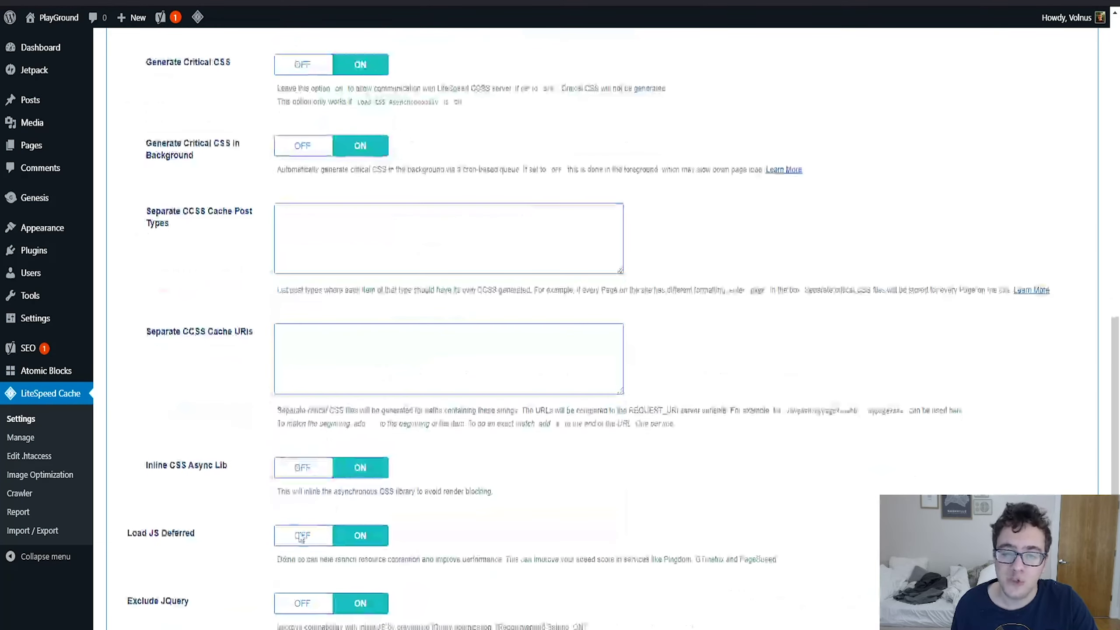
{"action": "scroll", "coordinate": [252, 529], "scroll_direction": "down", "scroll_amount": 2}
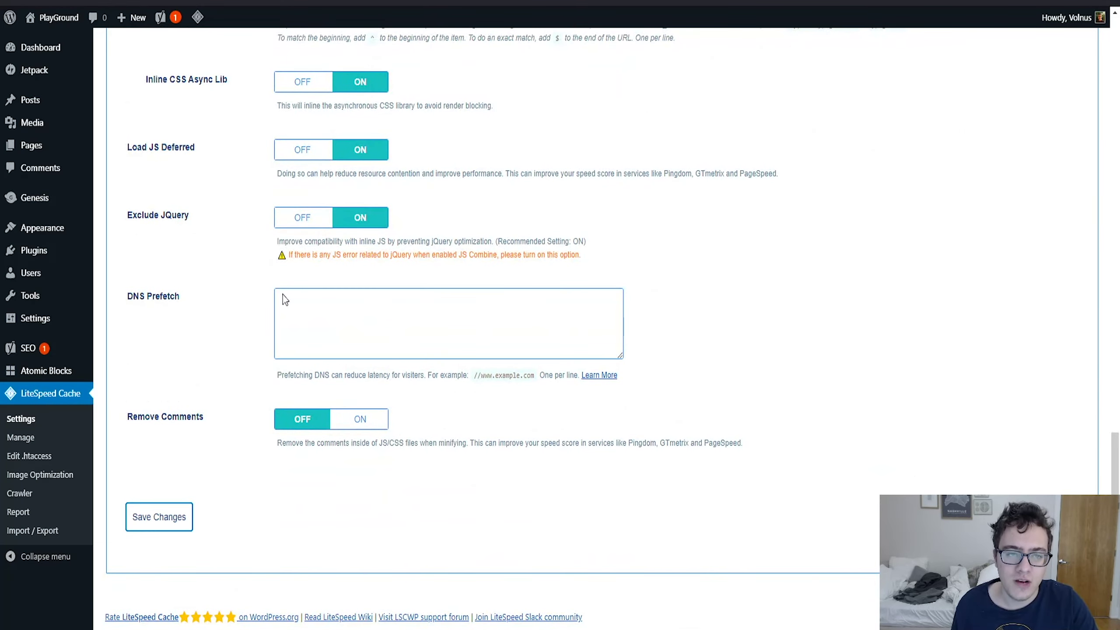
Reload the homepage source and compare its HTML, inline CSS and inline JS before and after minification.
{"action": "key", "text": "ctrl+Tab"}
{"action": "scroll", "coordinate": [354, 135], "scroll_direction": "down", "scroll_amount": 10}
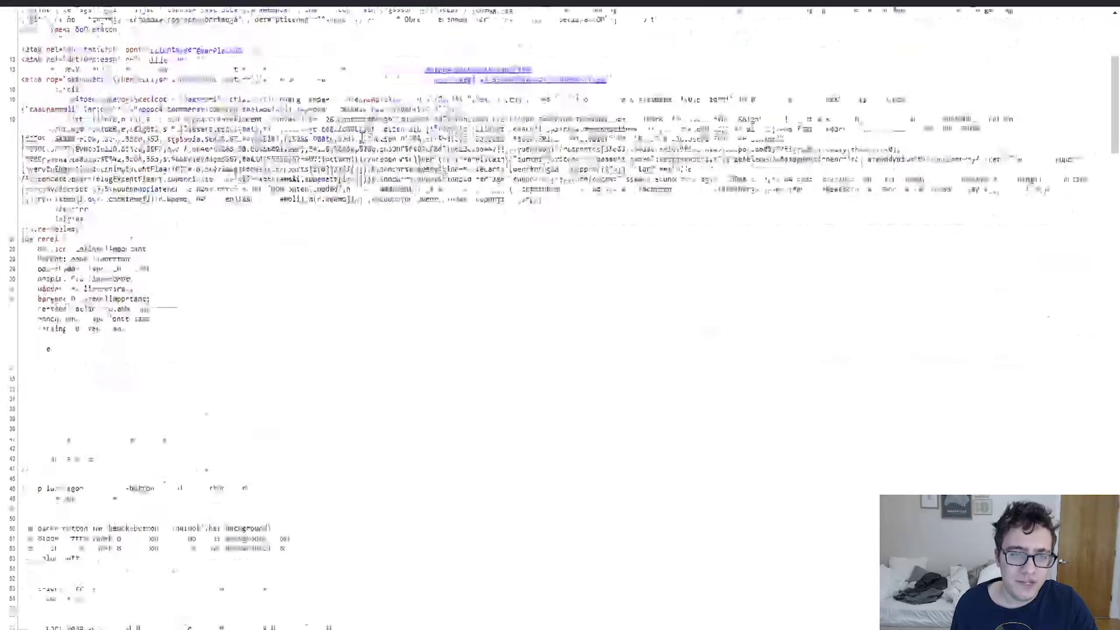
{"action": "scroll", "coordinate": [356, 193], "scroll_direction": "up", "scroll_amount": 5}
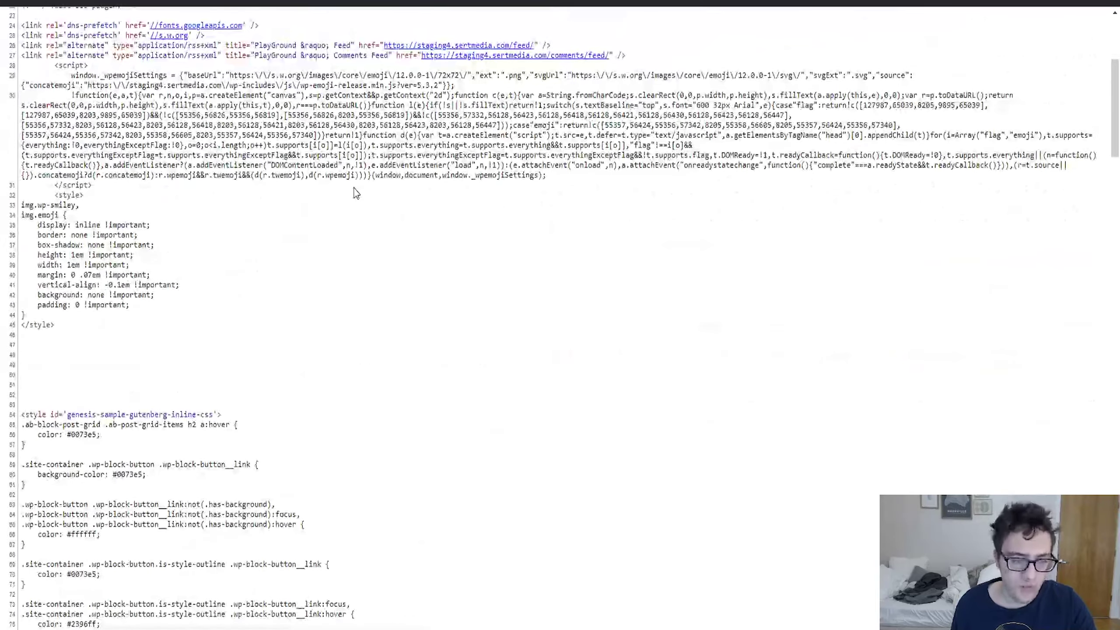
{"action": "scroll", "coordinate": [356, 194], "scroll_direction": "down", "scroll_amount": 20}
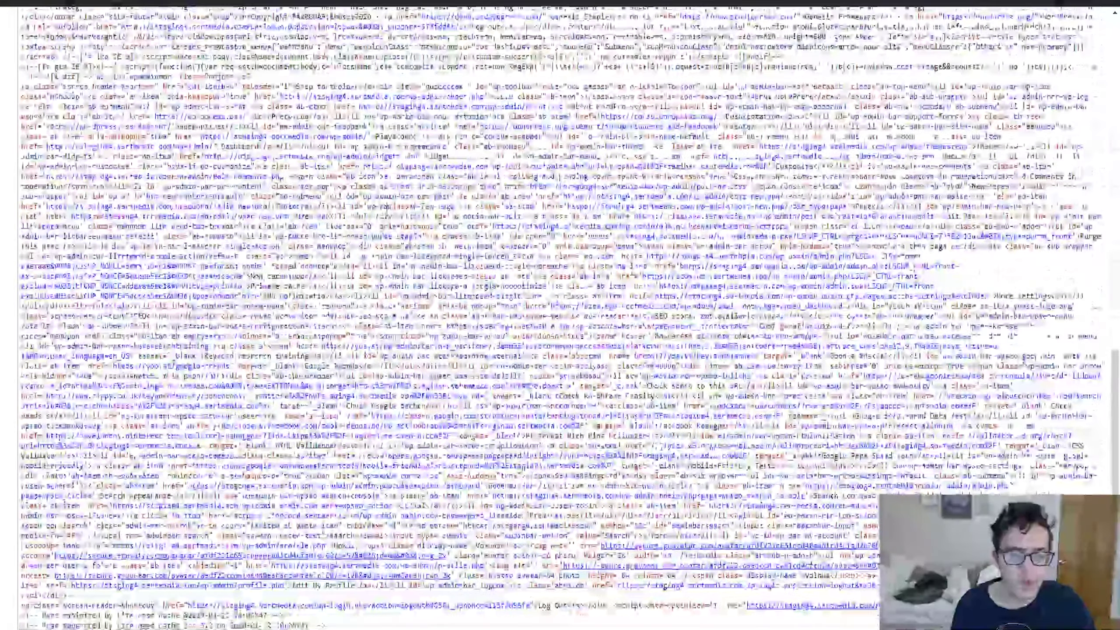
{"action": "scroll", "coordinate": [560, 317], "scroll_direction": "up", "scroll_amount": 20}
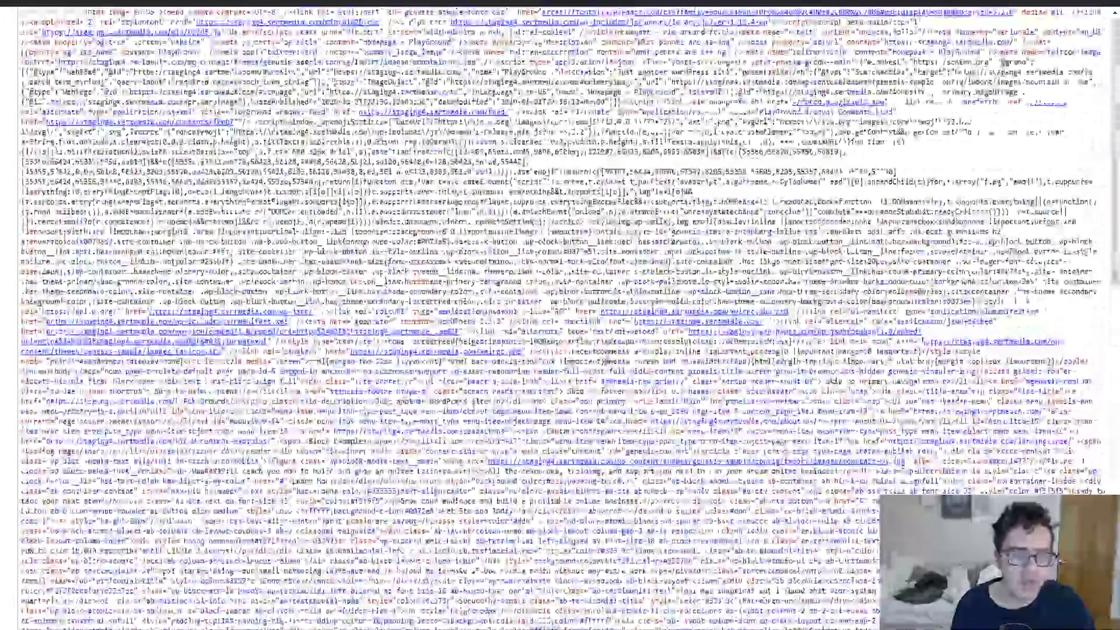
{"action": "scroll", "coordinate": [164, 589], "scroll_direction": "down", "scroll_amount": 20}
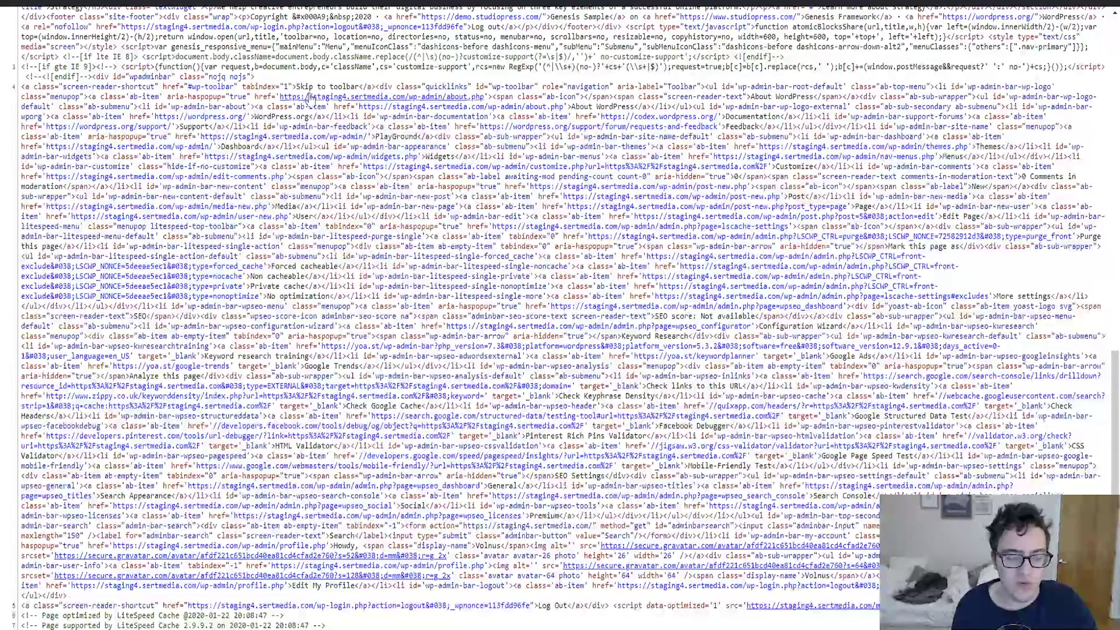
Reload the homepage and check the browser console for JavaScript errors after the minify changes.
{"action": "key", "text": "ctrl+w"}
{"action": "scroll", "coordinate": [537, 265], "scroll_direction": "down", "scroll_amount": 10}
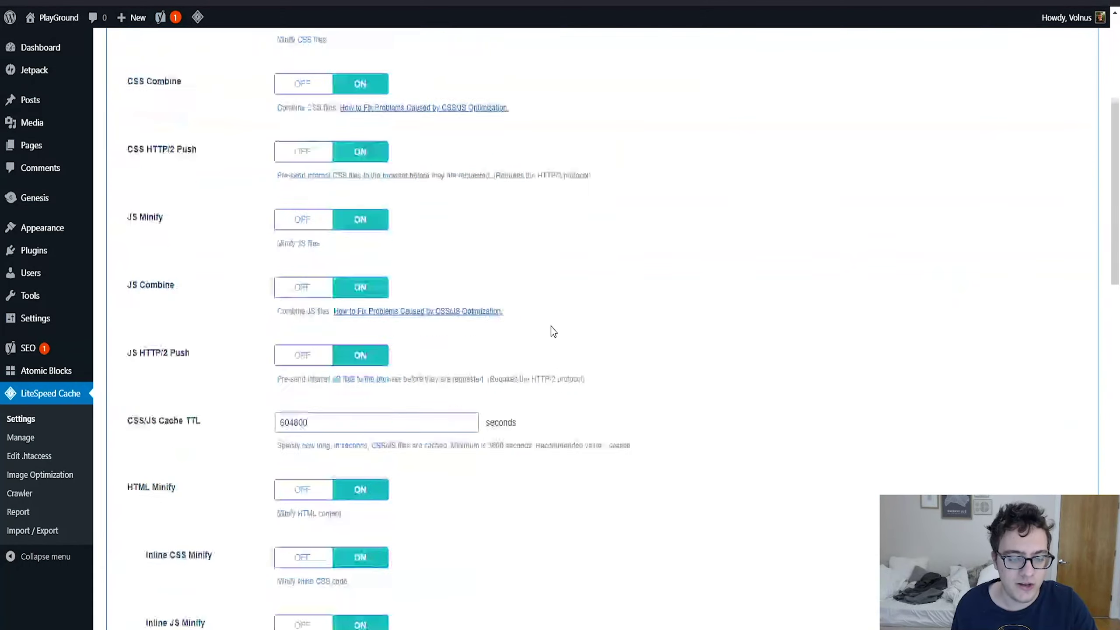
{"action": "scroll", "coordinate": [550, 324], "scroll_direction": "down", "scroll_amount": 5}
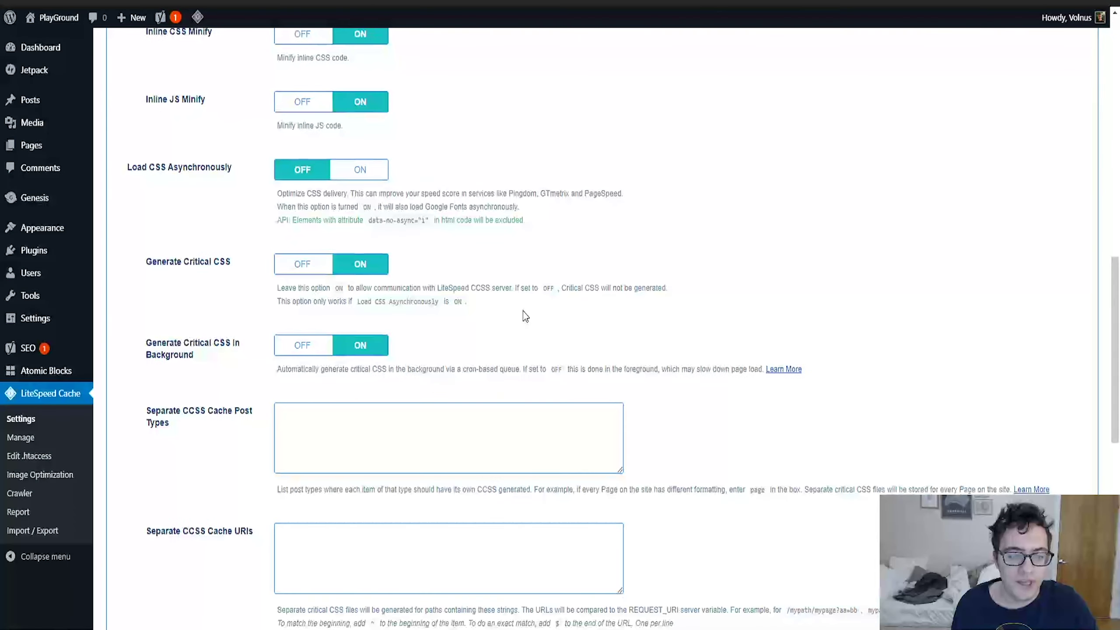
{"action": "key", "text": "ctrl+Tab"}
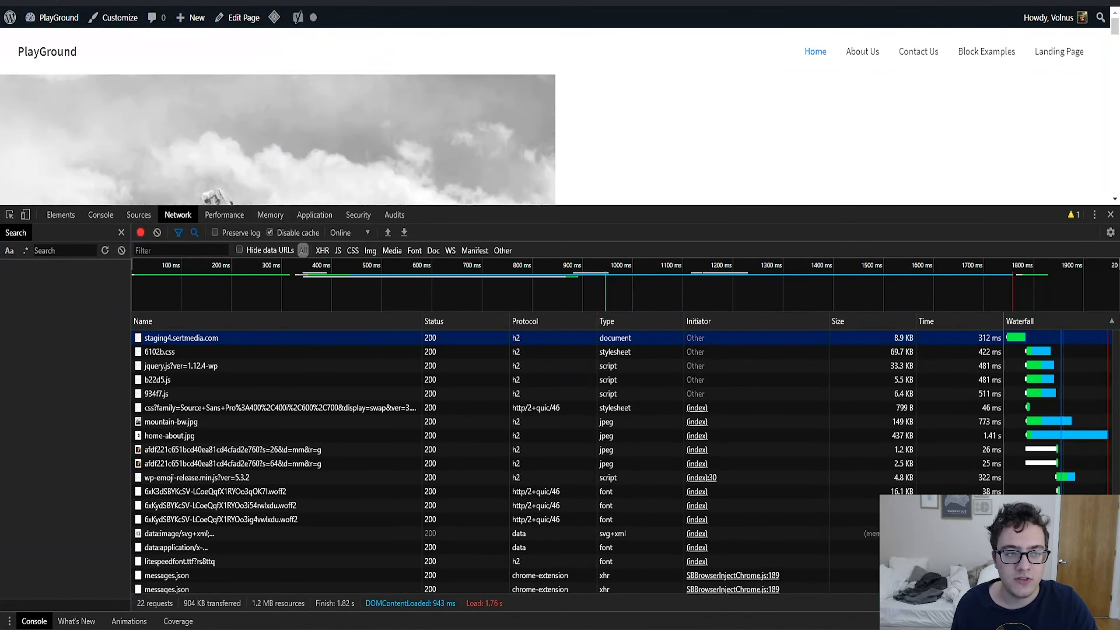
{"action": "key", "text": "ctrl+r"}
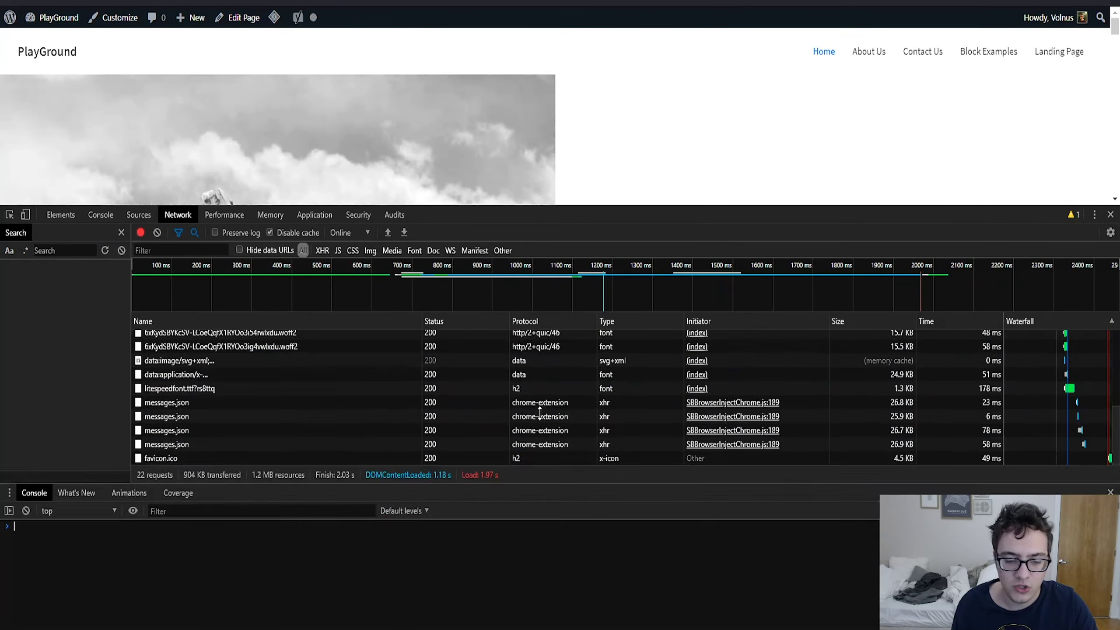
{"action": "key", "text": "Escape"}
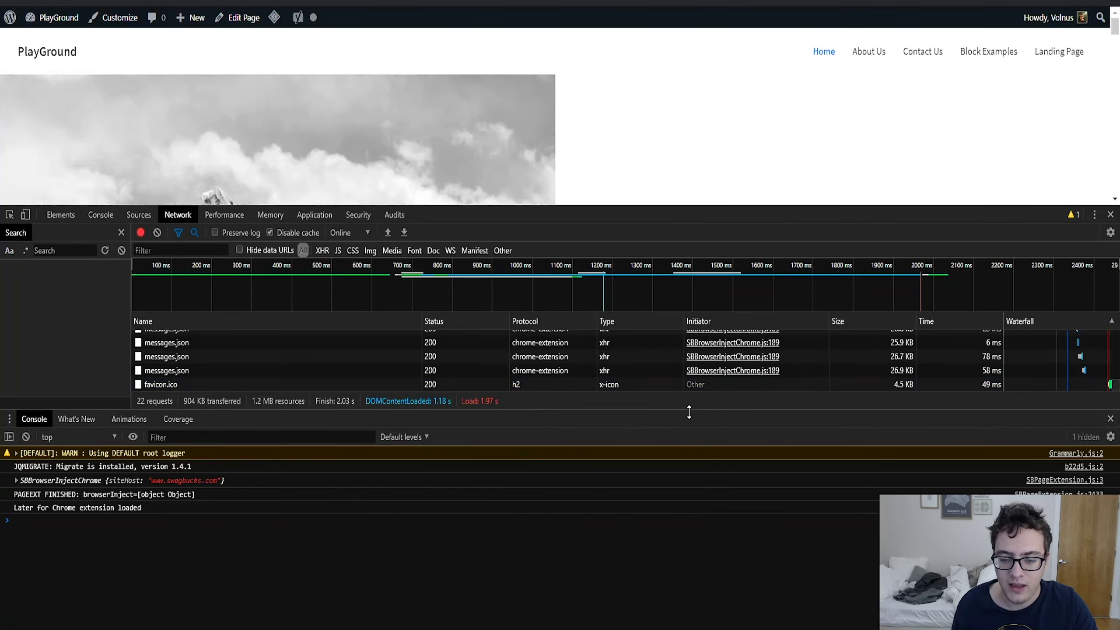
{"action": "left_click_drag", "start_coordinate": [686, 409], "coordinate": [687, 616]}
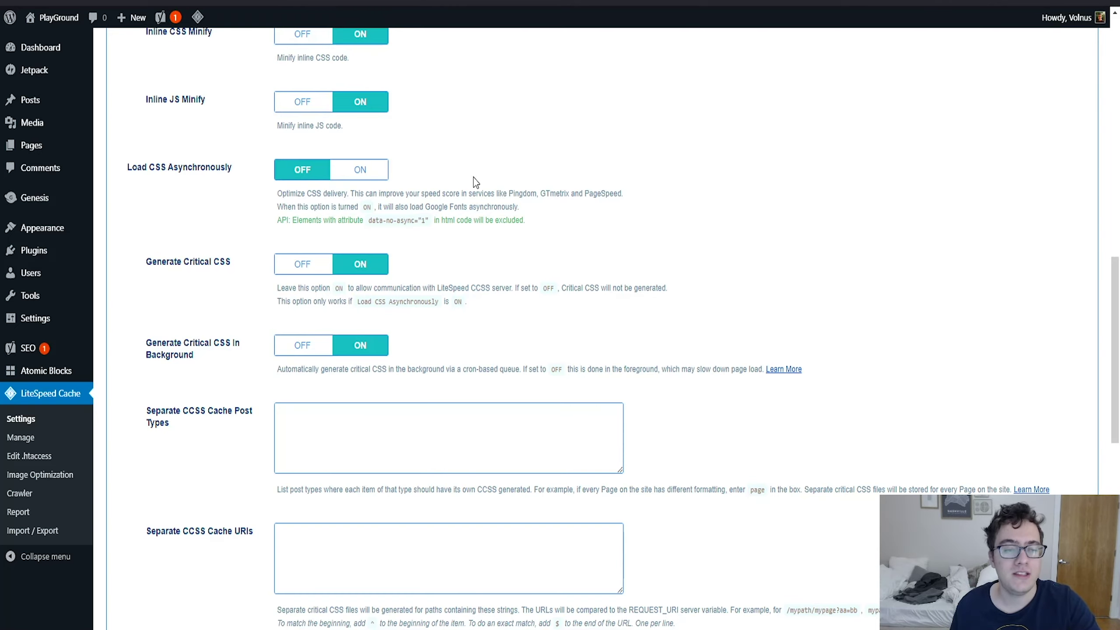
Turn on Load CSS Asynchronously, save the changes, and reload the homepage source.
{"action": "left_click", "coordinate": [382, 172]}
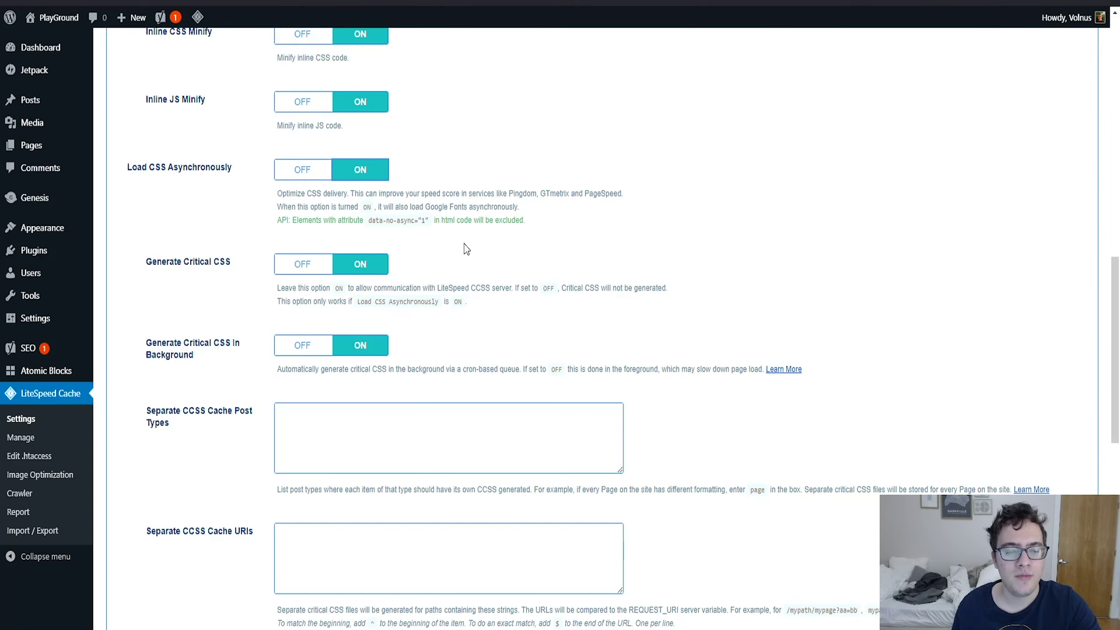
{"action": "scroll", "coordinate": [500, 344], "scroll_direction": "down", "scroll_amount": 7}
{"action": "scroll", "coordinate": [486, 334], "scroll_direction": "down", "scroll_amount": 6}
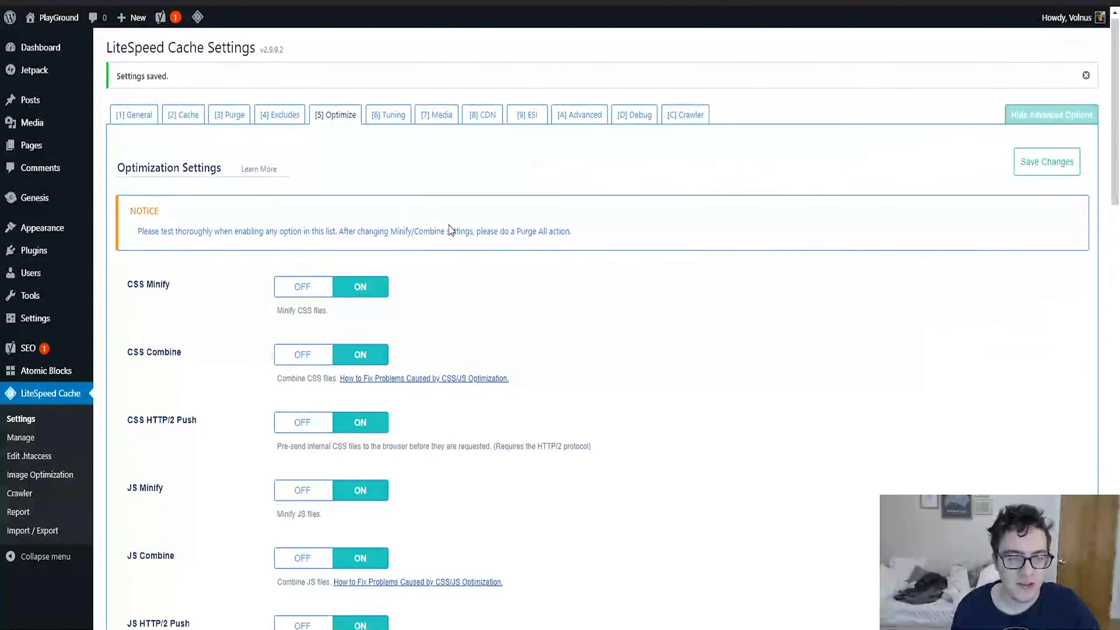
{"action": "scroll", "coordinate": [485, 281], "scroll_direction": "down", "scroll_amount": 10}
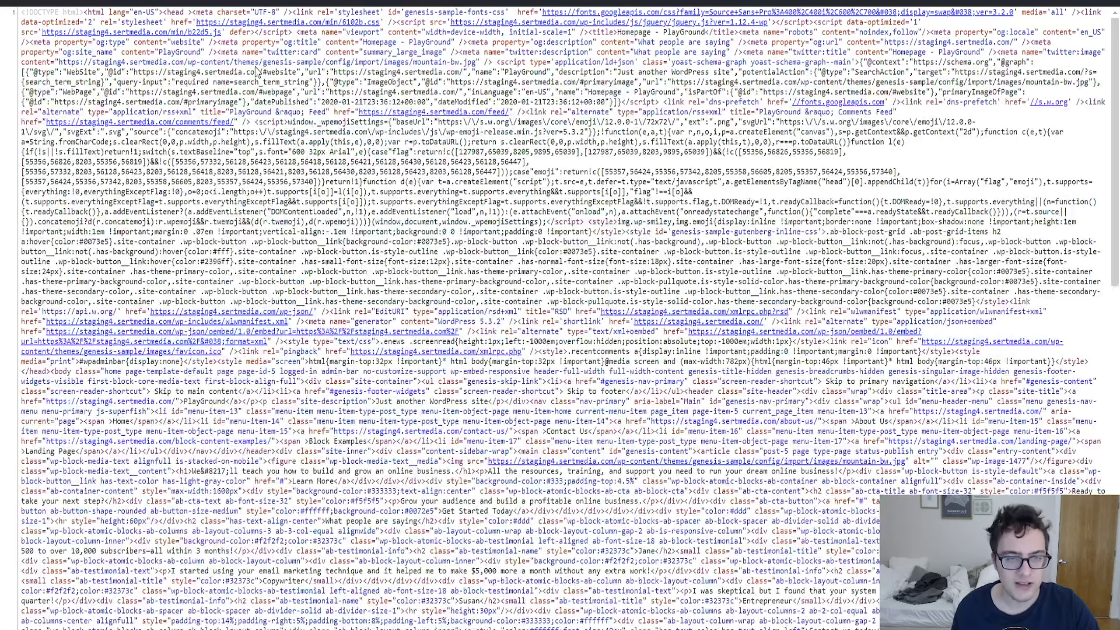
{"action": "key", "text": "ctrl+r"}
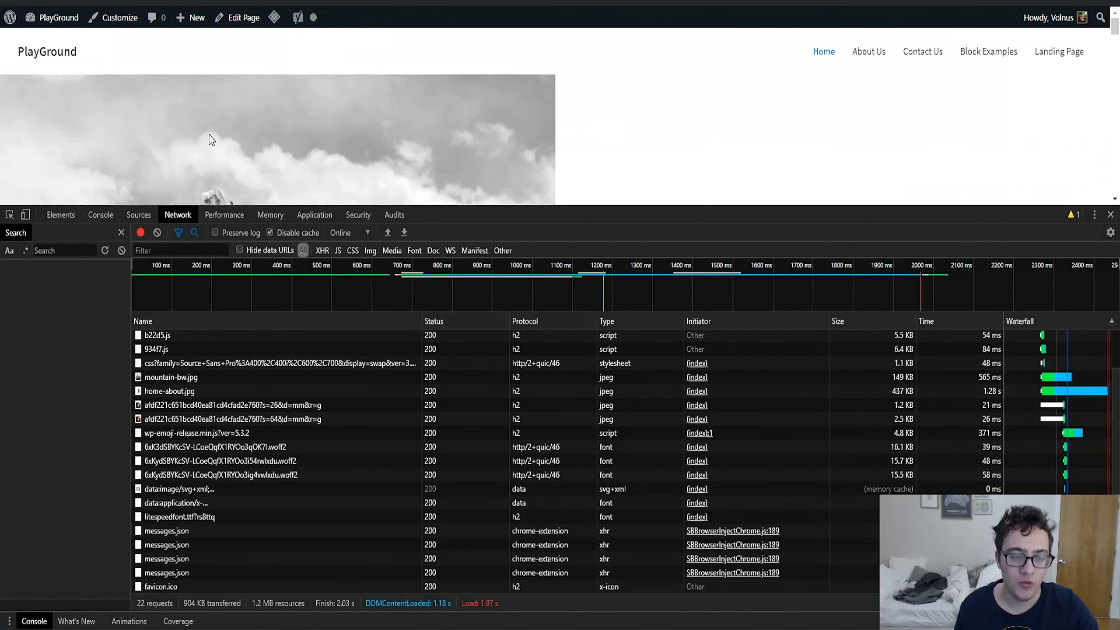
Close the developer tools and reload the homepage to watch how its styling loads, then go back to its source.
{"action": "left_click", "coordinate": [1109, 214]}
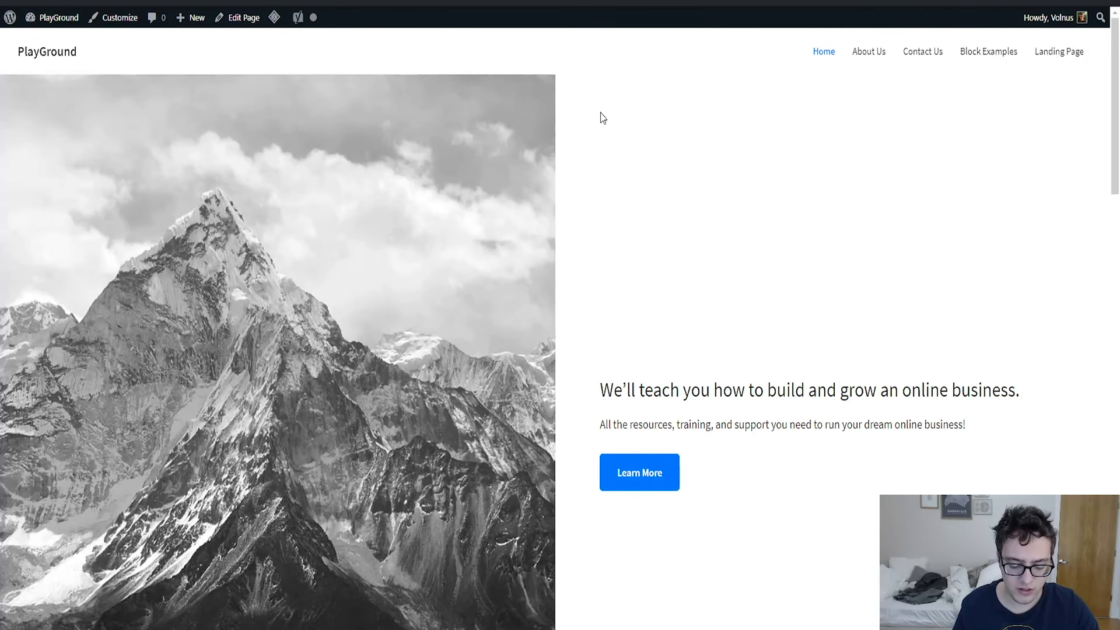
{"action": "key", "text": "F5"}
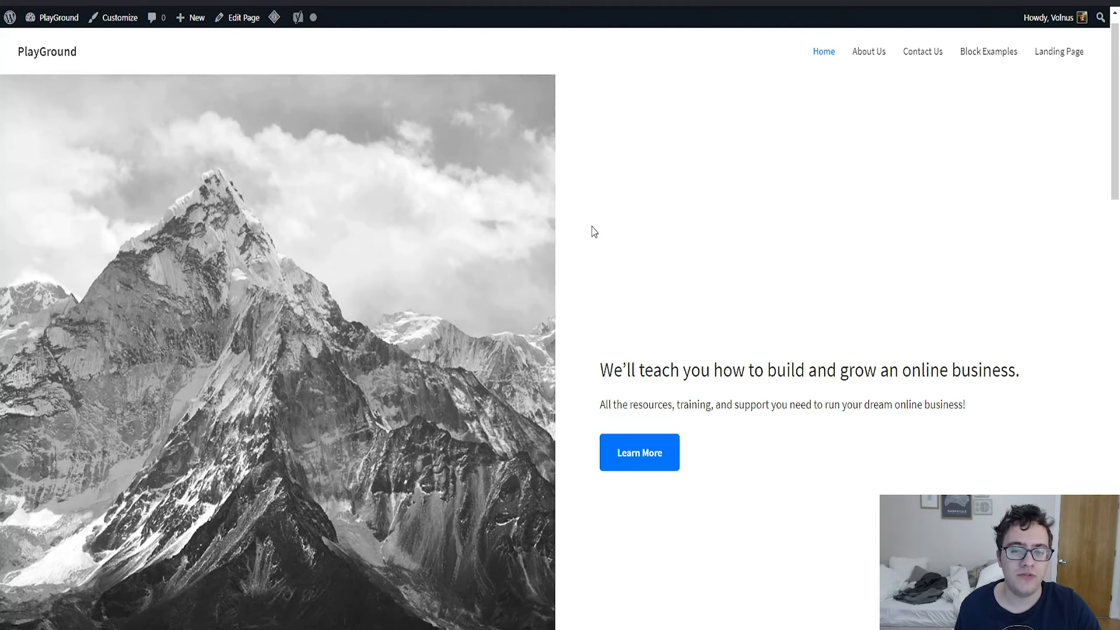
{"action": "key", "text": "alt+Tab"}
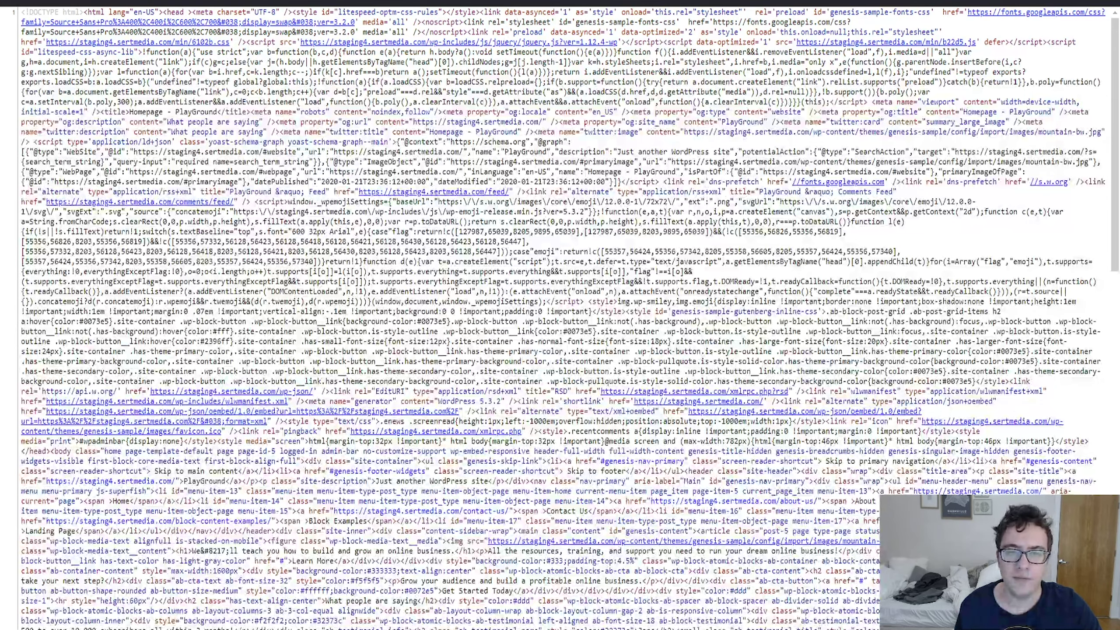
Return to the Optimize settings and review the Generate Critical CSS, separate CCSS cache, Inline CSS Async Lib and Exclude JQuery options.
{"action": "key", "text": "ctrl+w"}
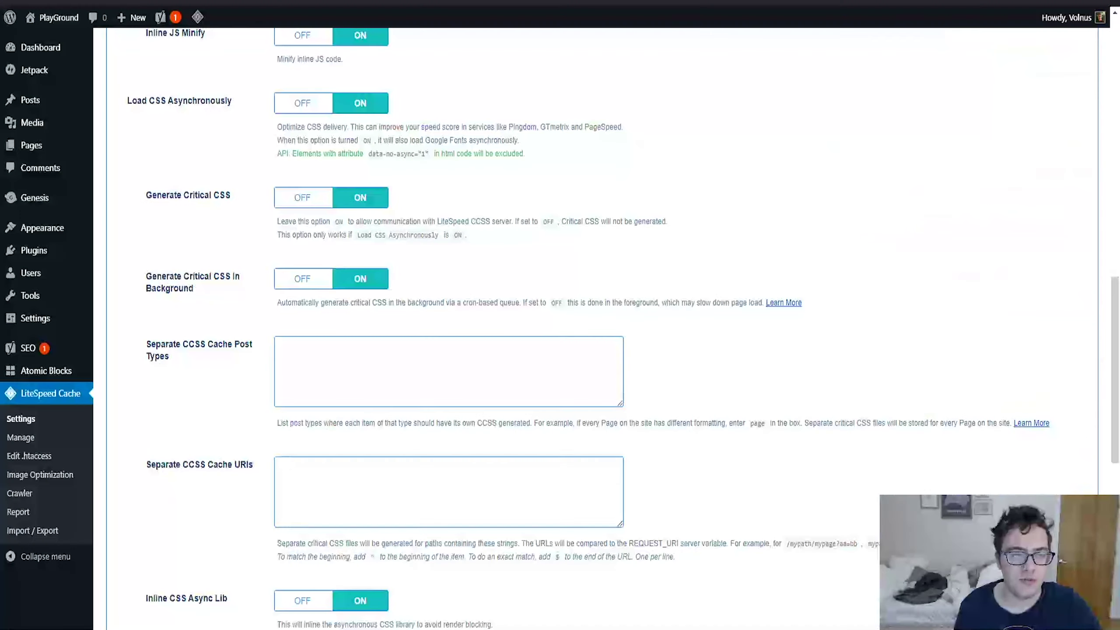
{"action": "scroll", "coordinate": [570, 212], "scroll_direction": "up", "scroll_amount": 2}
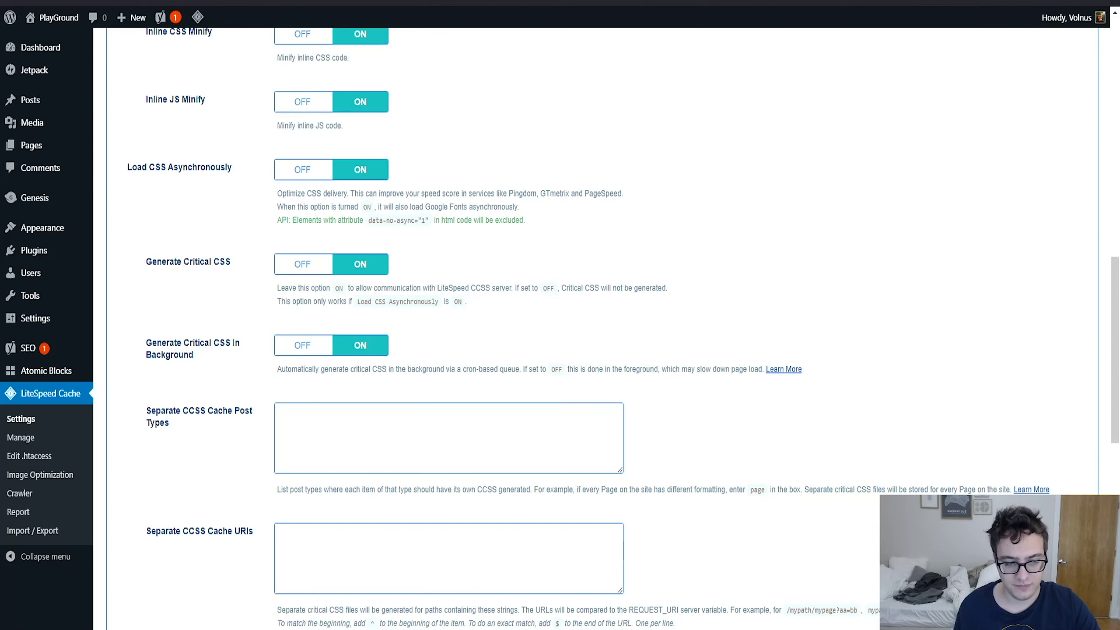
{"action": "scroll", "coordinate": [509, 256], "scroll_direction": "down", "scroll_amount": 9}
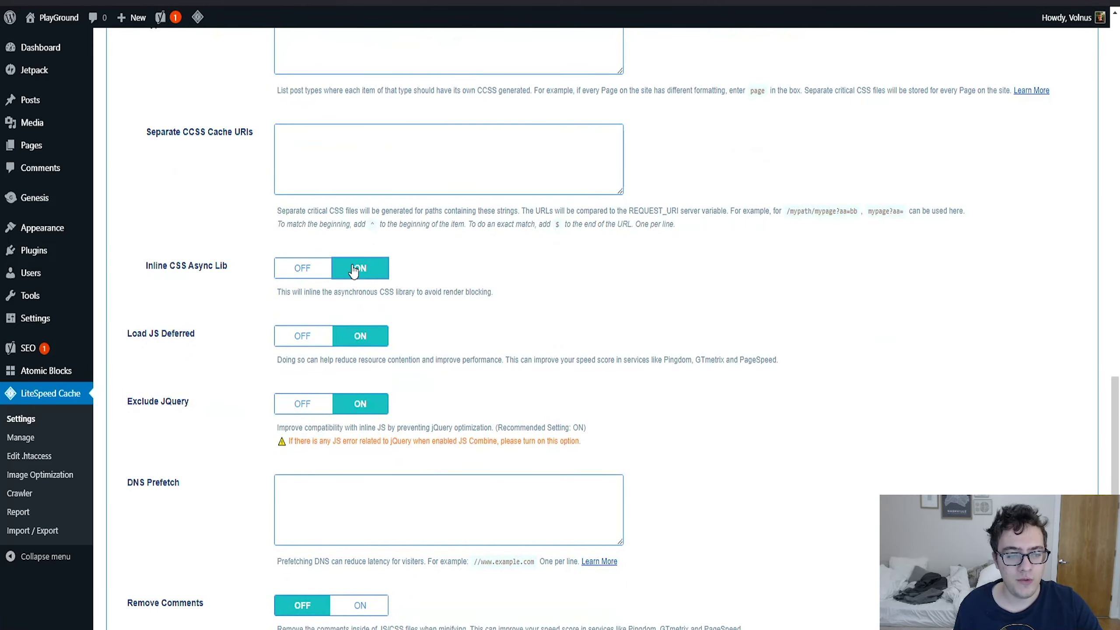
{"action": "scroll", "coordinate": [485, 240], "scroll_direction": "up", "scroll_amount": 6}
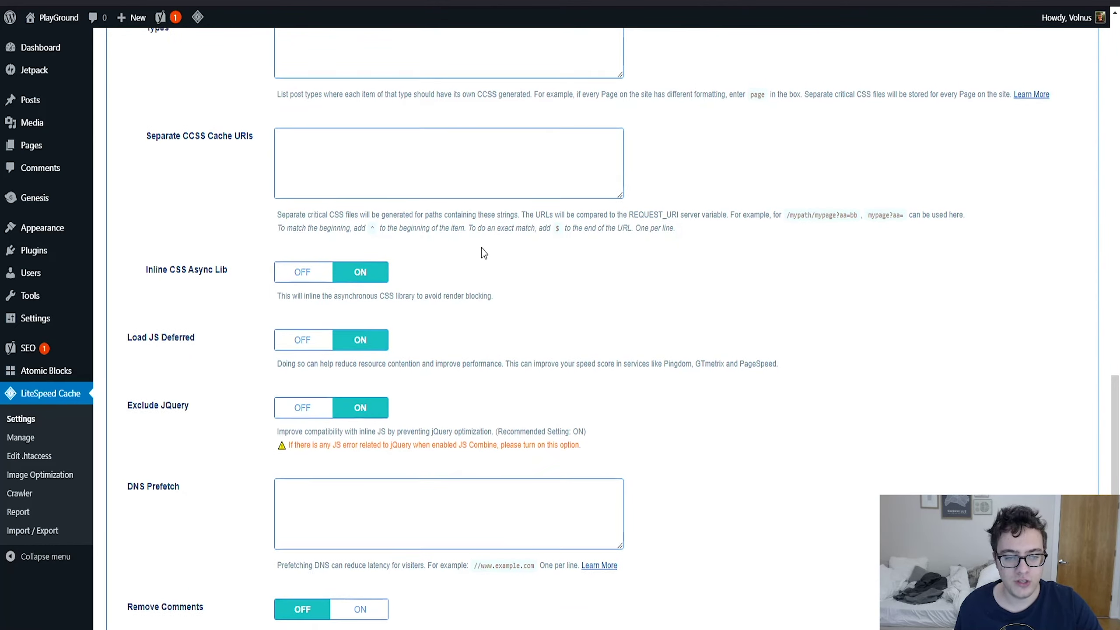
{"action": "scroll", "coordinate": [476, 244], "scroll_direction": "up", "scroll_amount": 3}
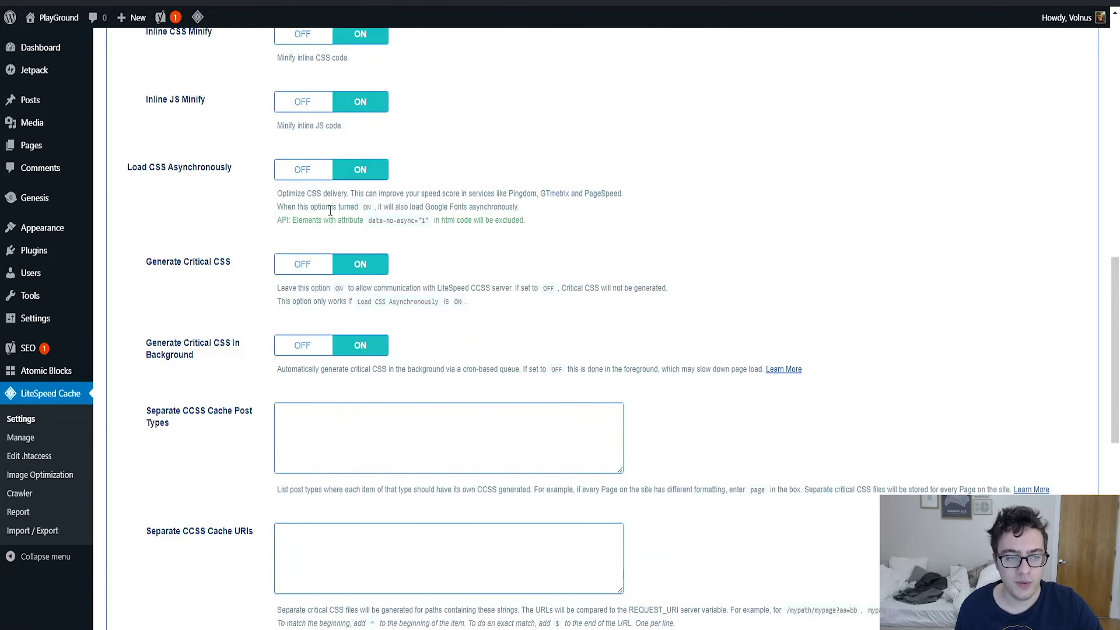
{"action": "scroll", "coordinate": [362, 295], "scroll_direction": "down", "scroll_amount": 10}
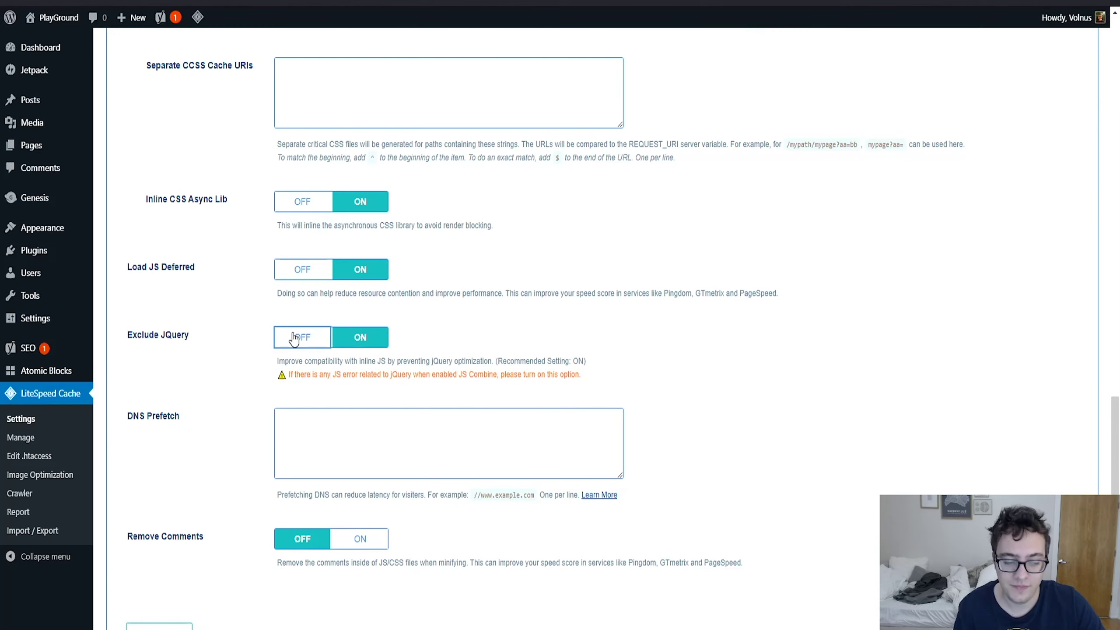
Turn on Remove Comments, save the changes, and reload the homepage source.
{"action": "scroll", "coordinate": [294, 337], "scroll_direction": "down", "scroll_amount": 3}
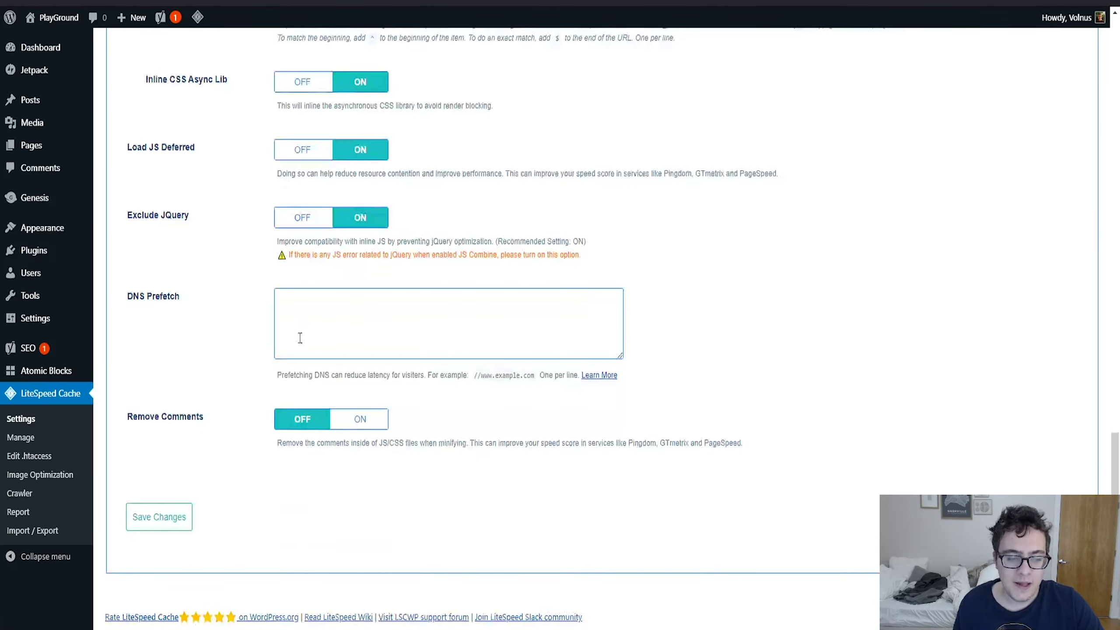
{"action": "left_click", "coordinate": [369, 429]}
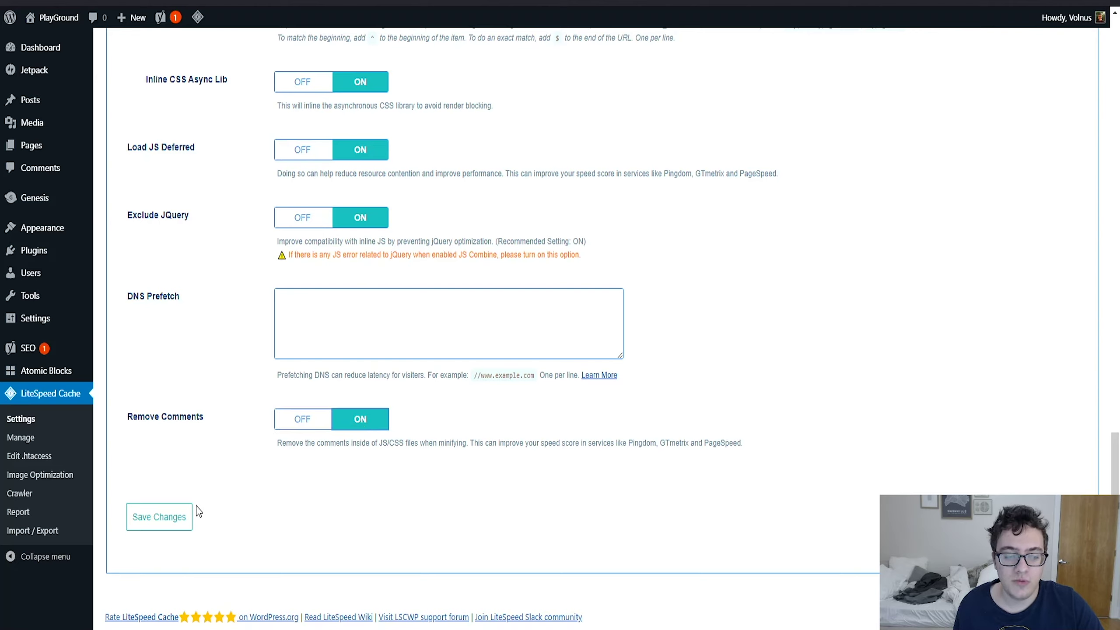
{"action": "left_click", "coordinate": [181, 523]}
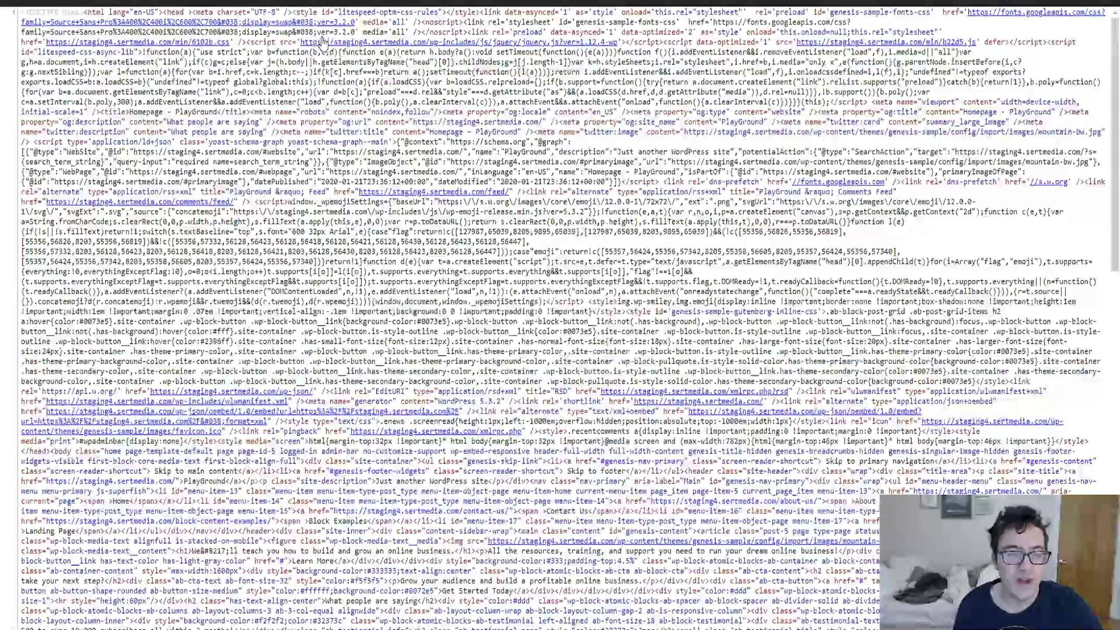
{"action": "key", "text": "F5"}
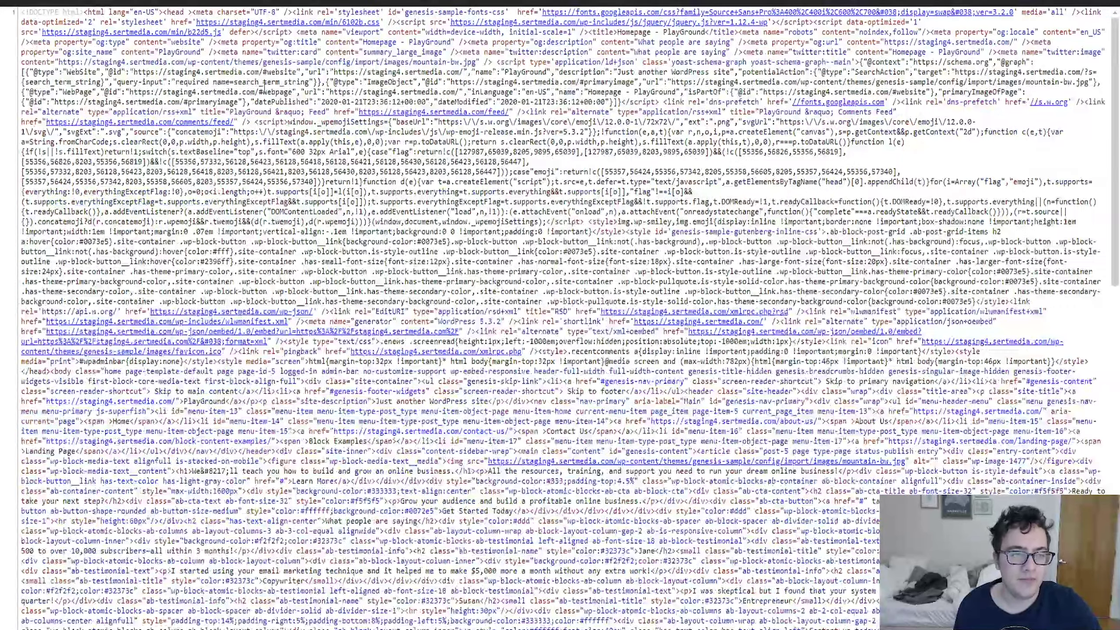
Open the combined script b22d5.js from the homepage source to examine it, and return to the LiteSpeed Cache settings.
{"action": "left_click", "coordinate": [193, 33]}
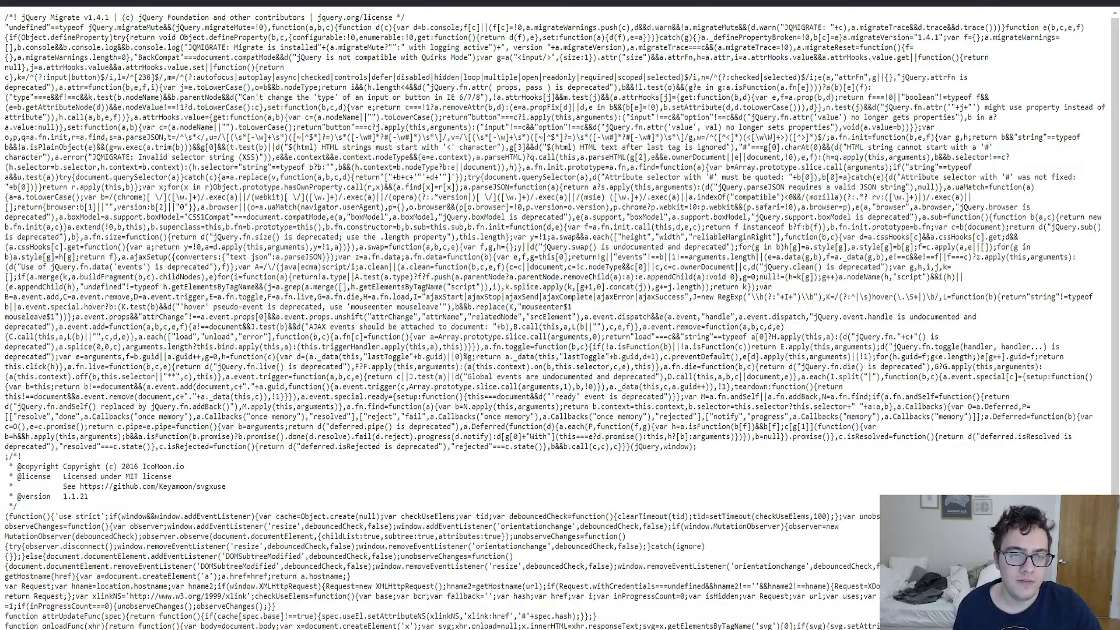
{"action": "key", "text": "alt+Left"}
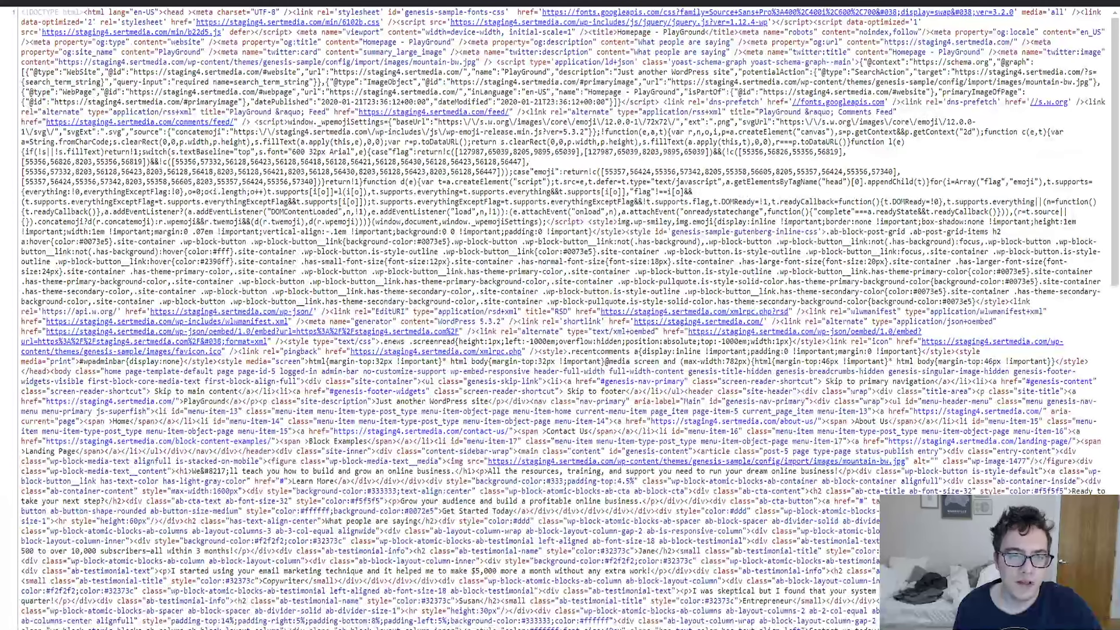
{"action": "key", "text": "alt+Left"}
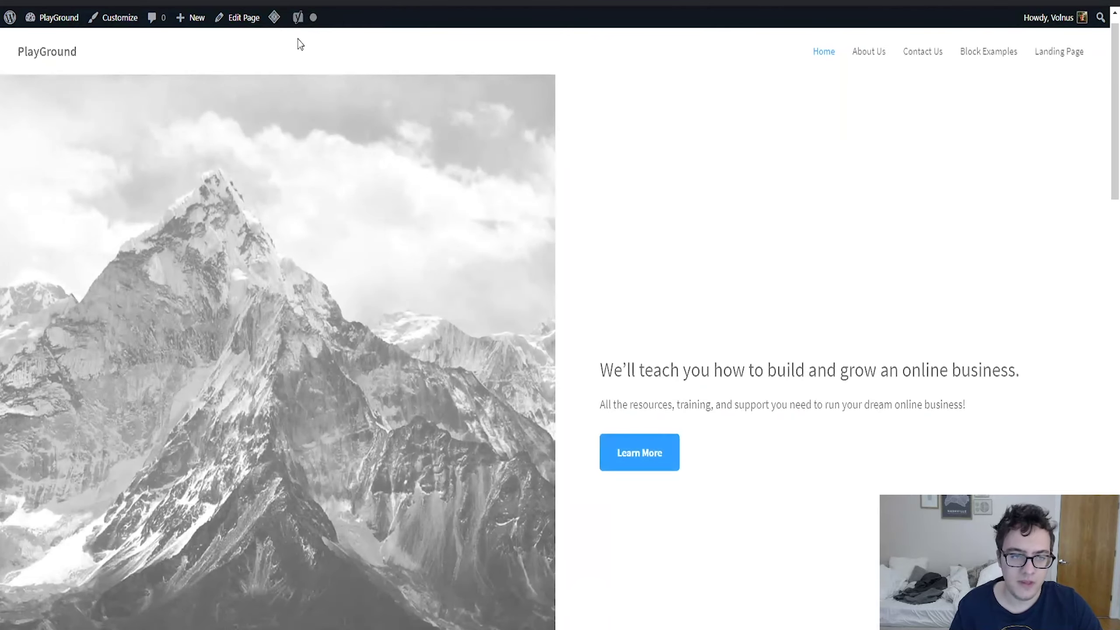
{"action": "key", "text": "ctrl+shift+i"}
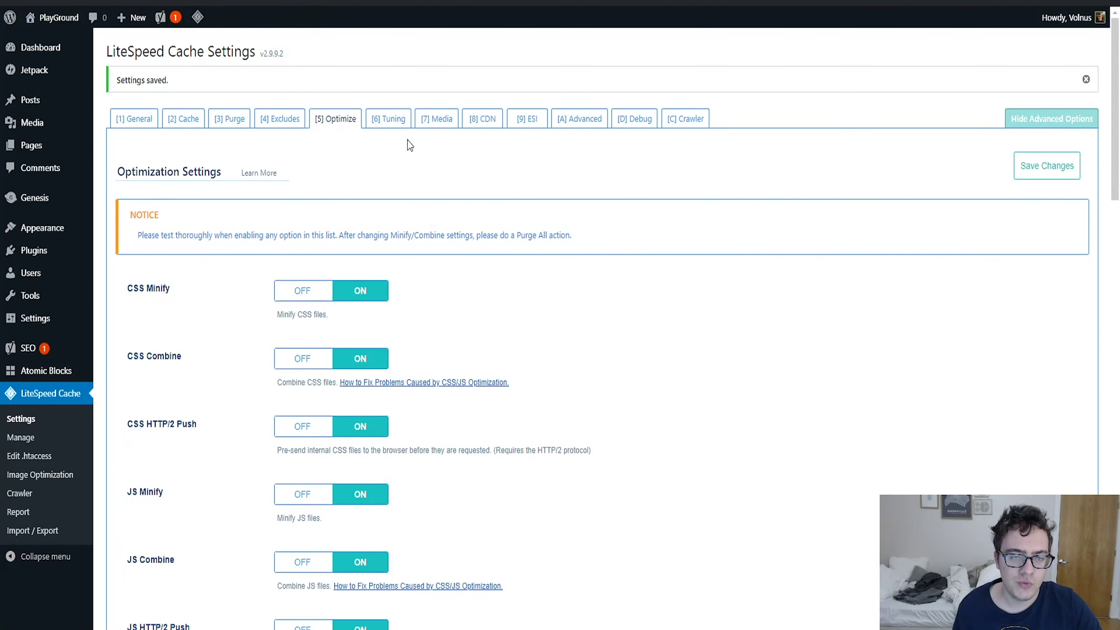
Turn on Combined CSS Priority in the Tuning settings, save the changes, and reload the homepage source.
{"action": "left_click", "coordinate": [395, 121]}
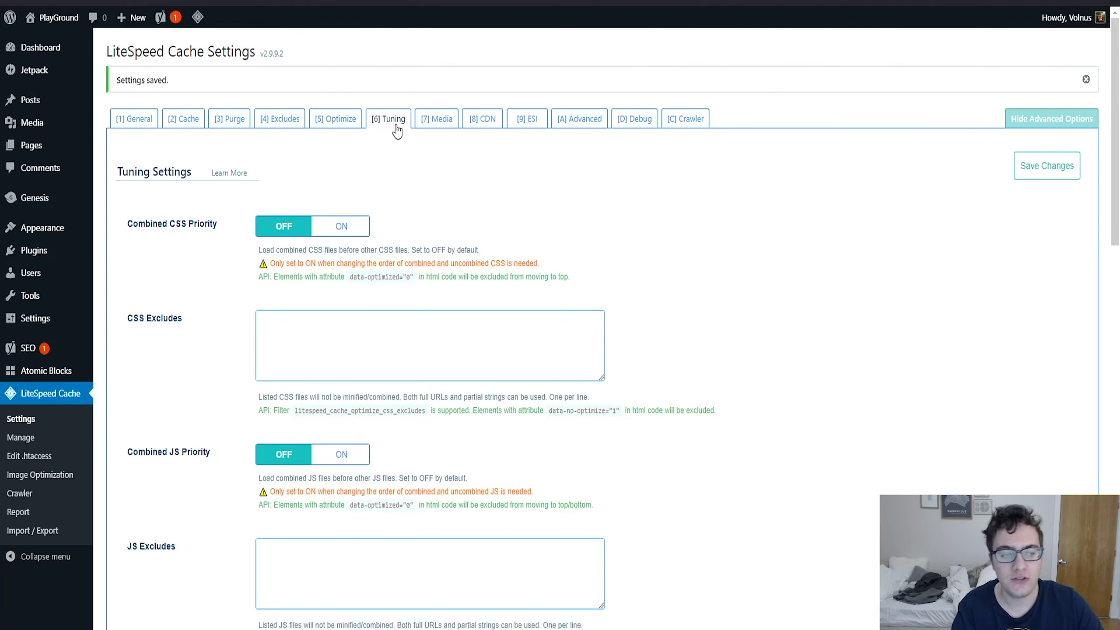
{"action": "left_click", "coordinate": [341, 226]}
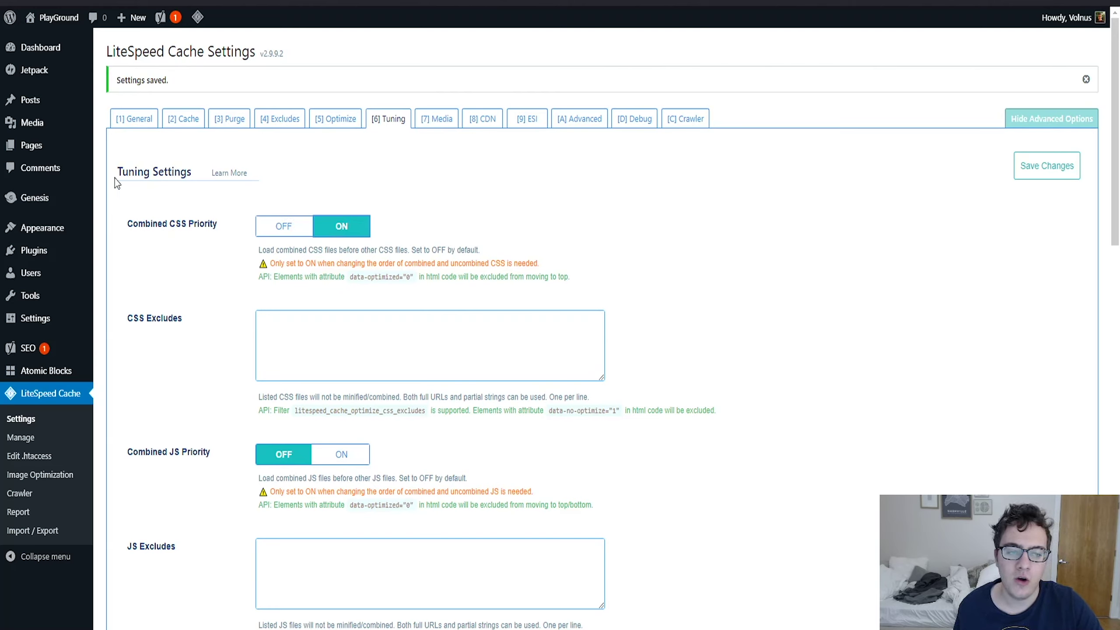
{"action": "left_click", "coordinate": [1069, 167]}
{"action": "left_click", "coordinate": [256, 2]}
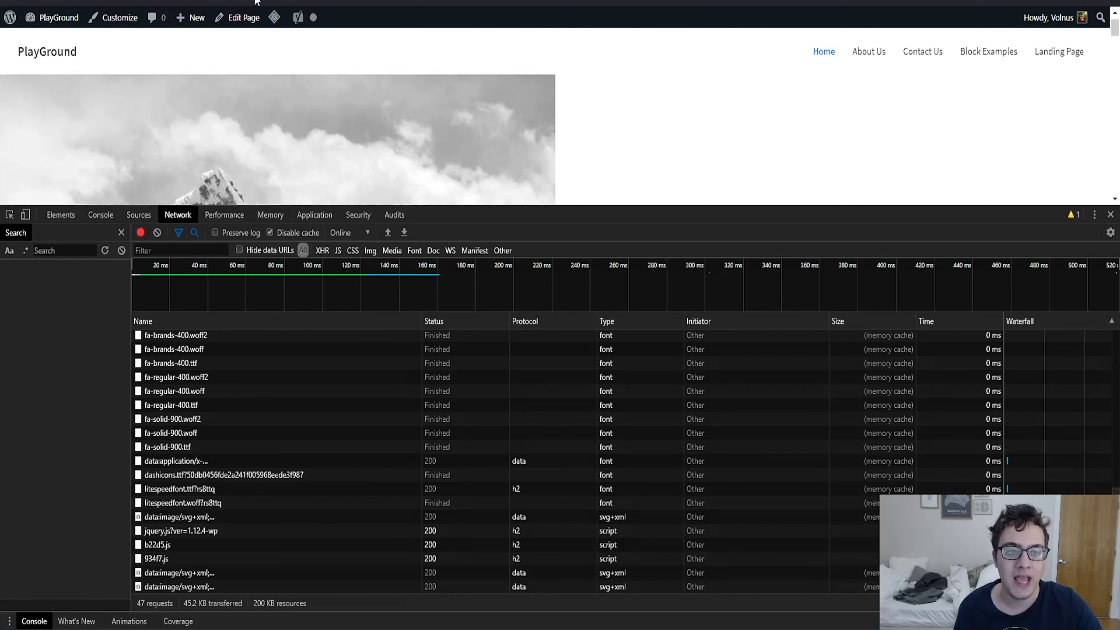
{"action": "key", "text": "ctrl+u"}
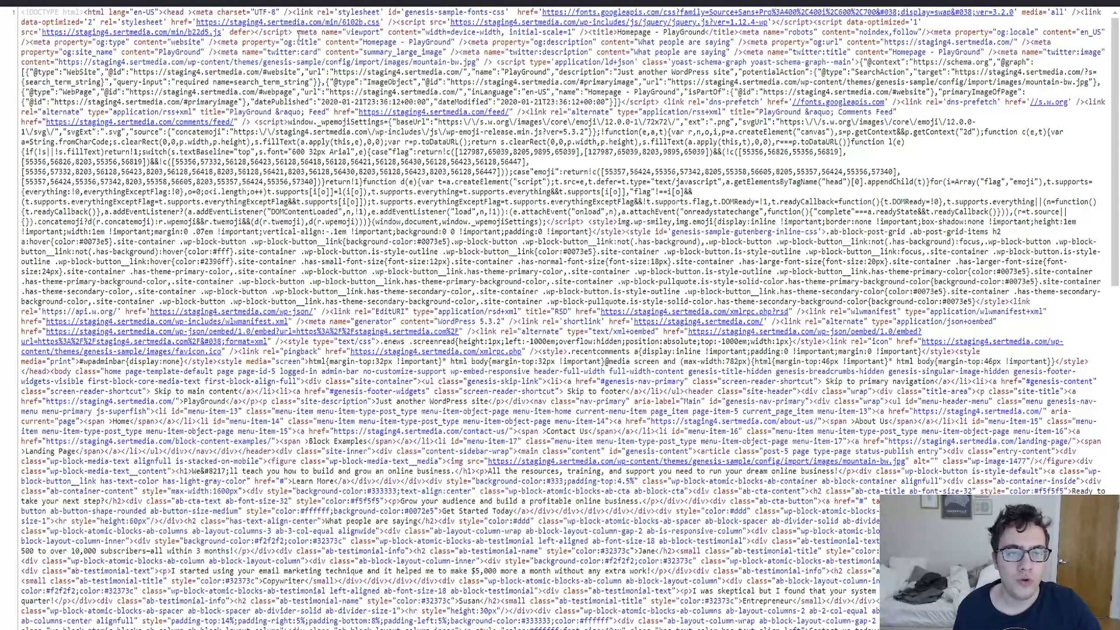
{"action": "key", "text": "ctrl+r"}
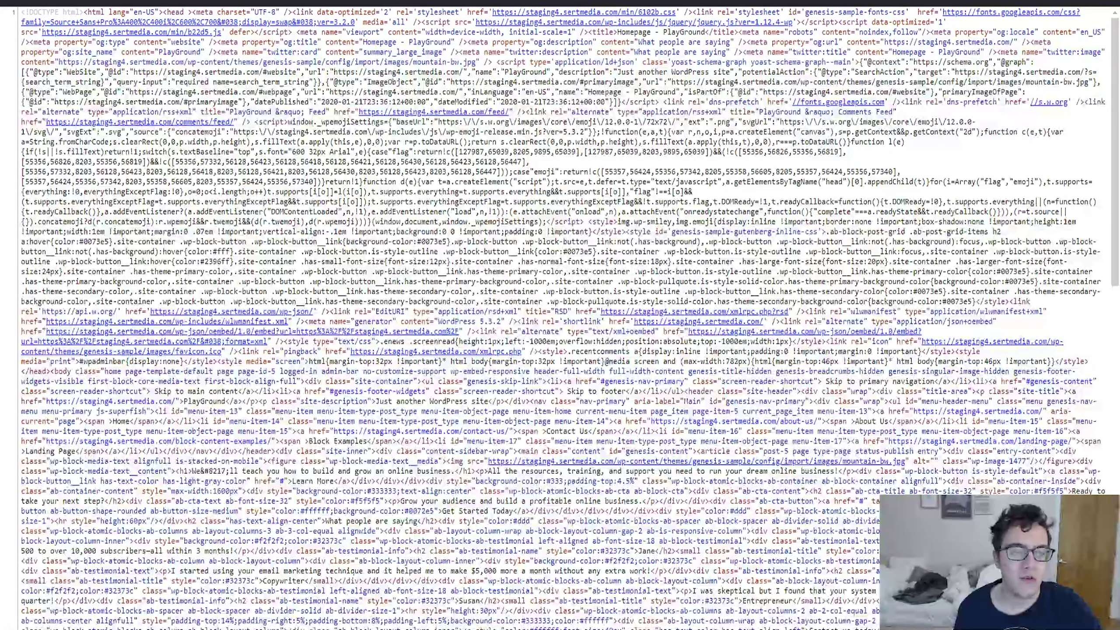
Set Max Combined File Size to 5.0 MB in the Tuning settings, save the changes, and go back to the homepage source.
{"action": "key", "text": "ctrl+w"}
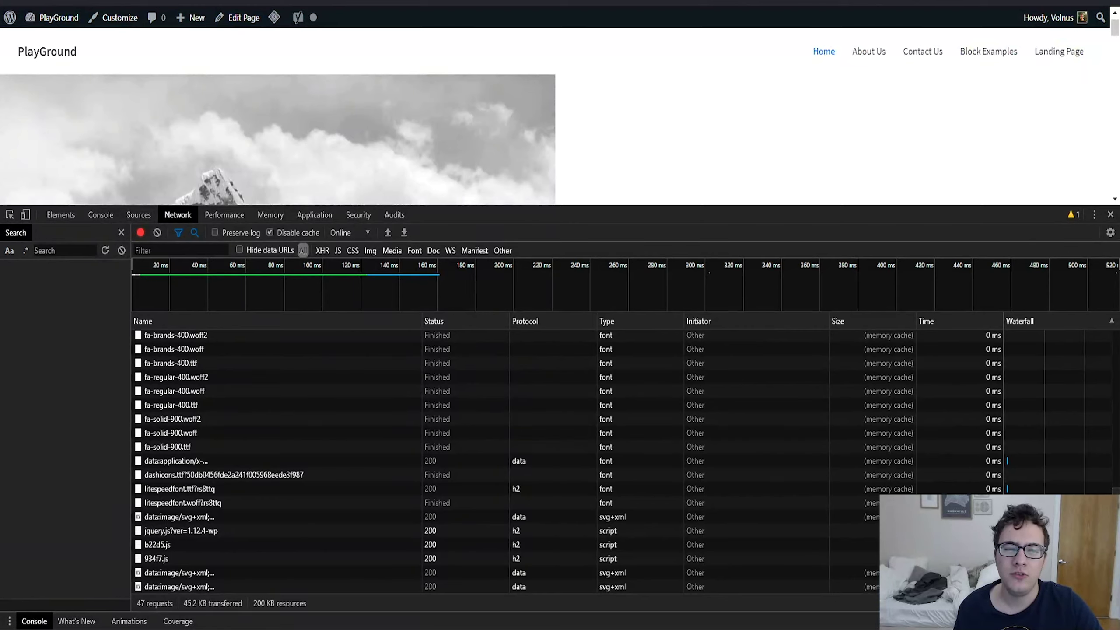
{"action": "key", "text": "ctrl+w"}
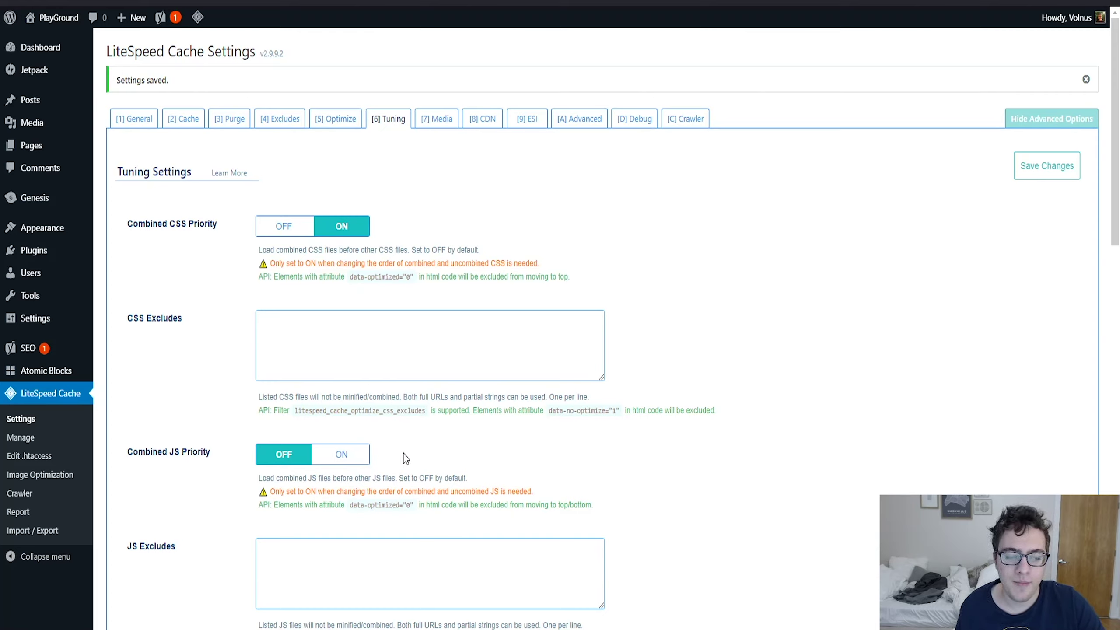
{"action": "scroll", "coordinate": [372, 455], "scroll_direction": "down", "scroll_amount": 5}
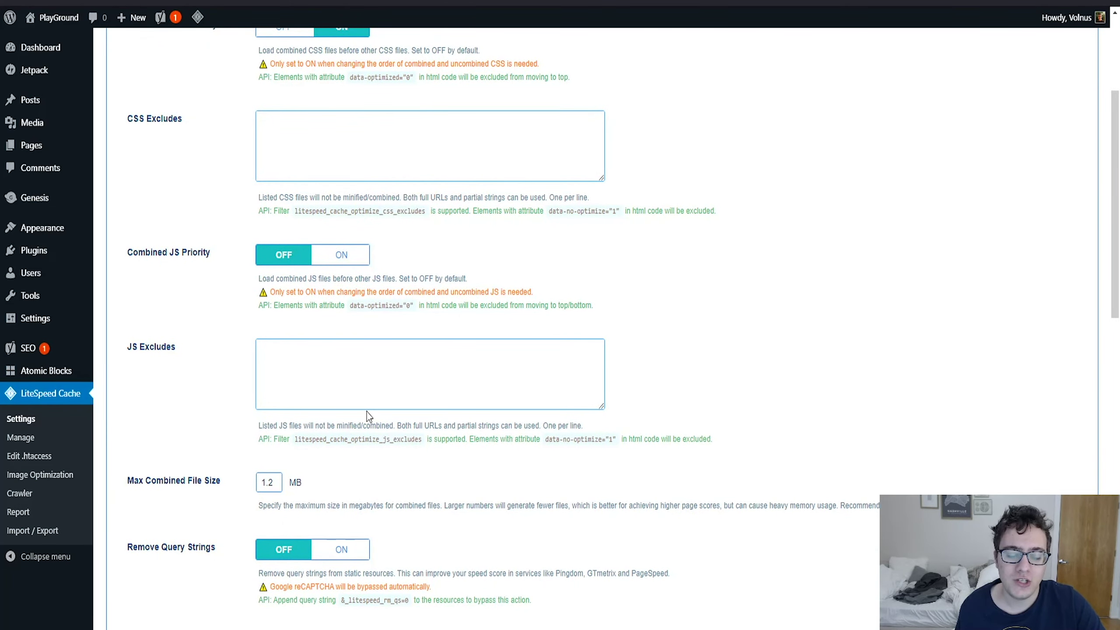
{"action": "scroll", "coordinate": [366, 411], "scroll_direction": "down", "scroll_amount": 5}
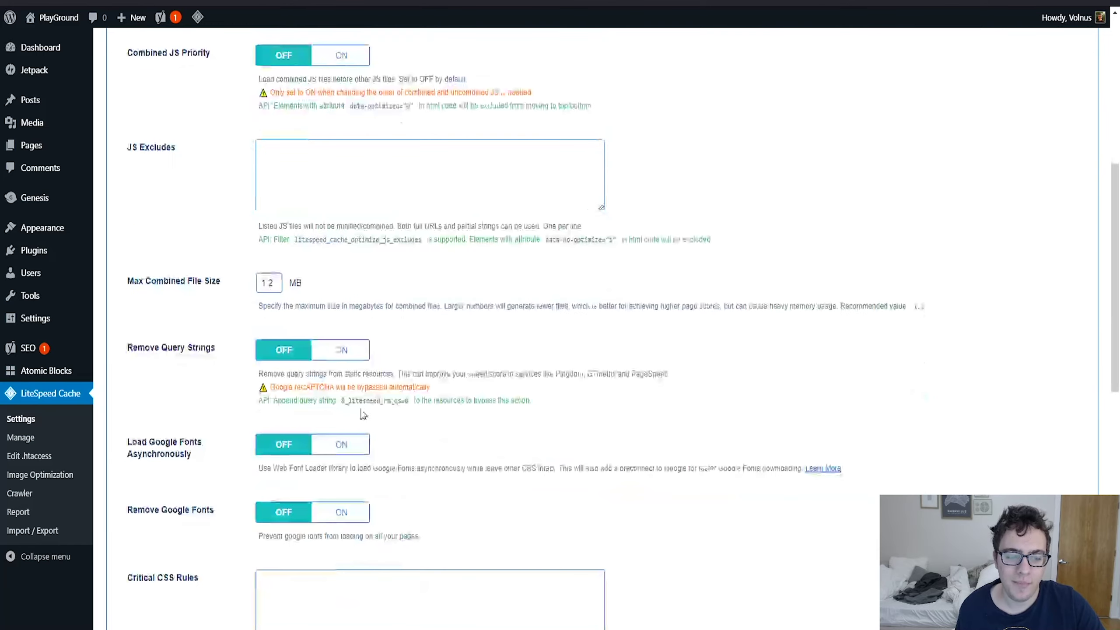
{"action": "double_click", "coordinate": [270, 282]}
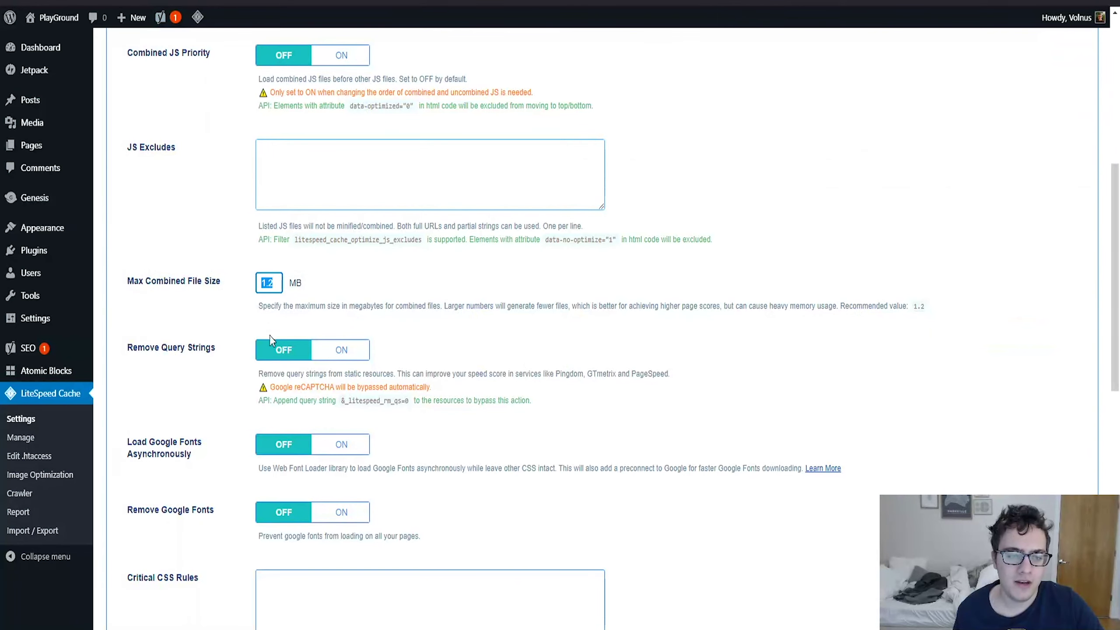
{"action": "type", "text": "5"}
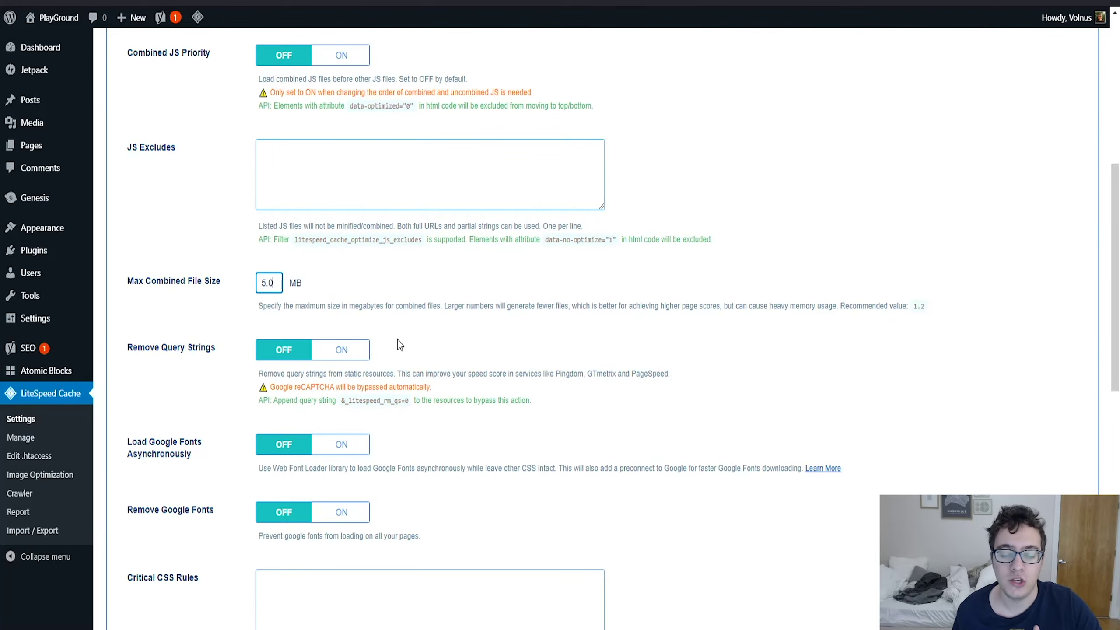
{"action": "scroll", "coordinate": [475, 401], "scroll_direction": "down", "scroll_amount": 4}
{"action": "scroll", "coordinate": [475, 401], "scroll_direction": "down", "scroll_amount": 8}
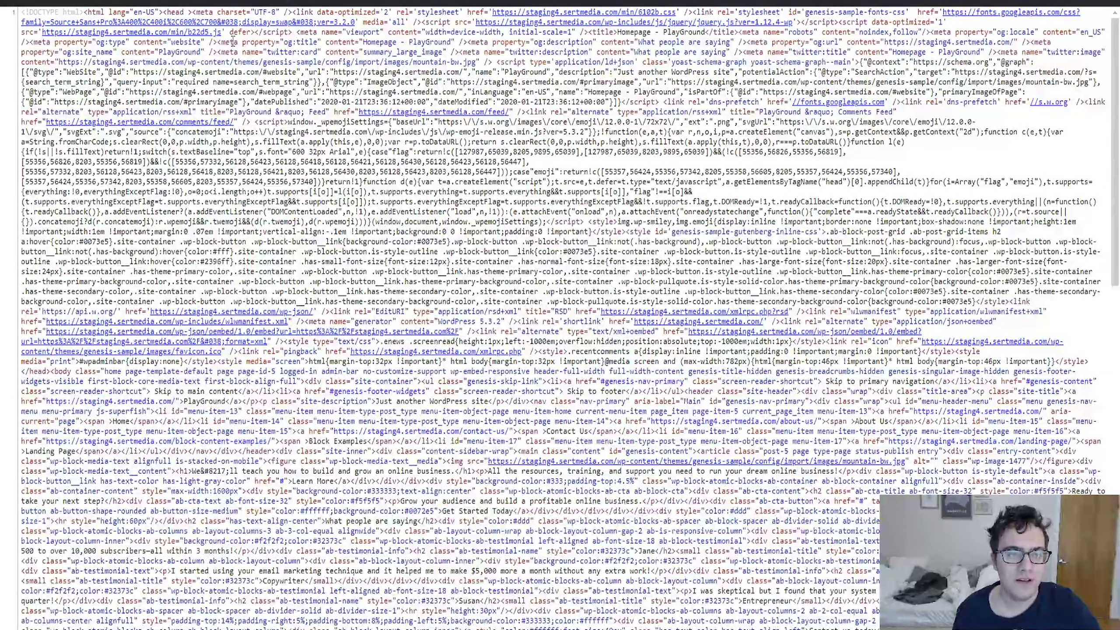
Return to the Tuning settings and turn on Remove Query Strings.
{"action": "scroll", "coordinate": [240, 47], "scroll_direction": "down", "scroll_amount": 3}
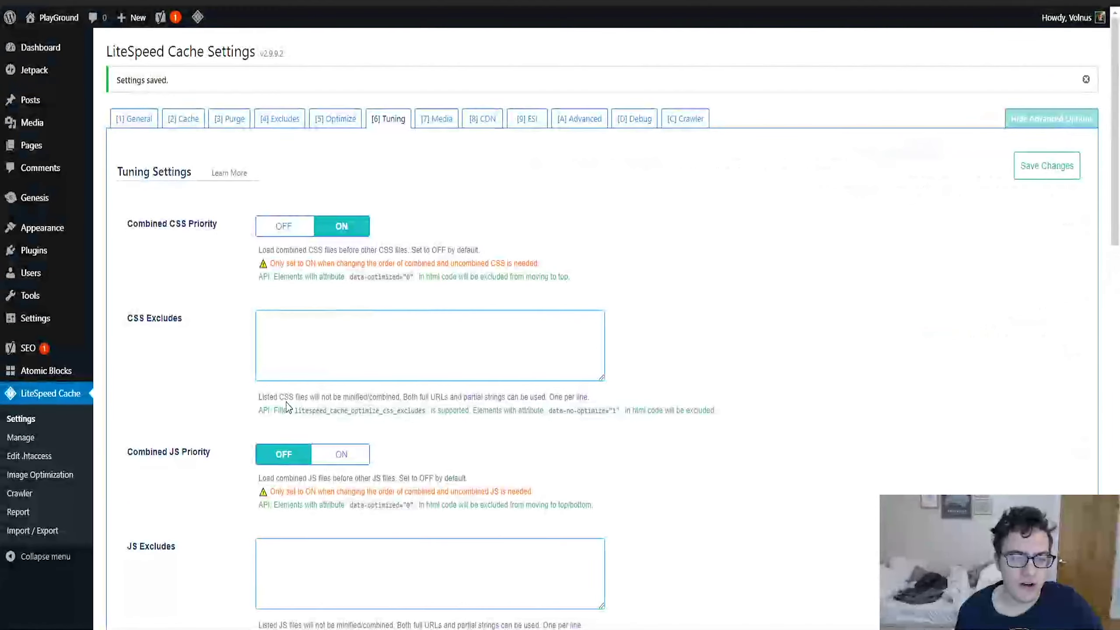
{"action": "scroll", "coordinate": [286, 403], "scroll_direction": "down", "scroll_amount": 10}
{"action": "scroll", "coordinate": [284, 390], "scroll_direction": "up", "scroll_amount": 5}
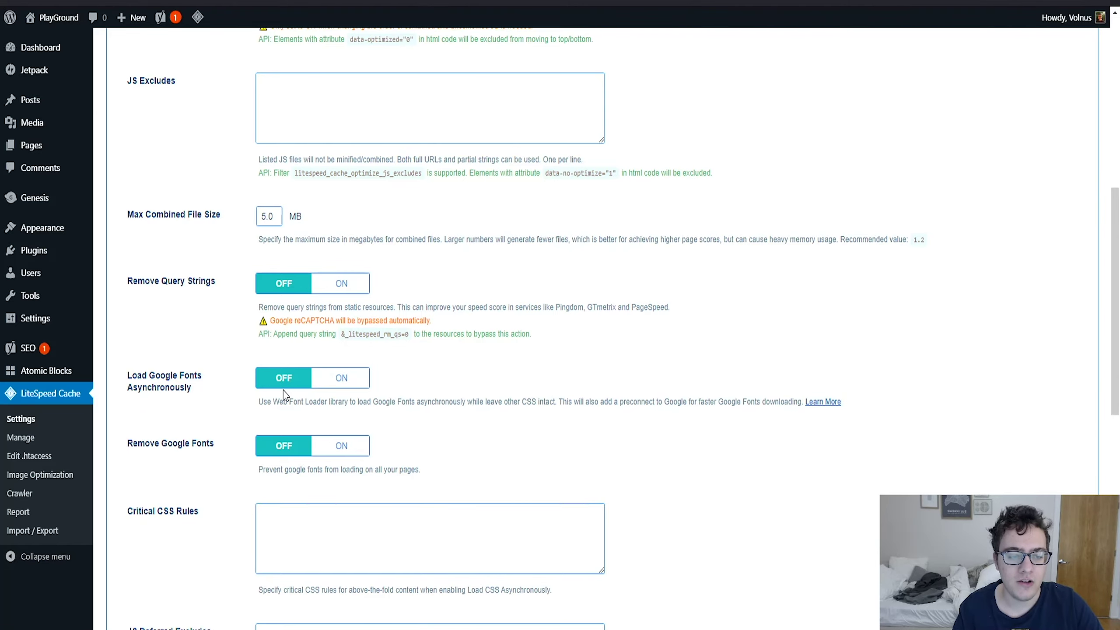
{"action": "scroll", "coordinate": [283, 391], "scroll_direction": "up", "scroll_amount": 2}
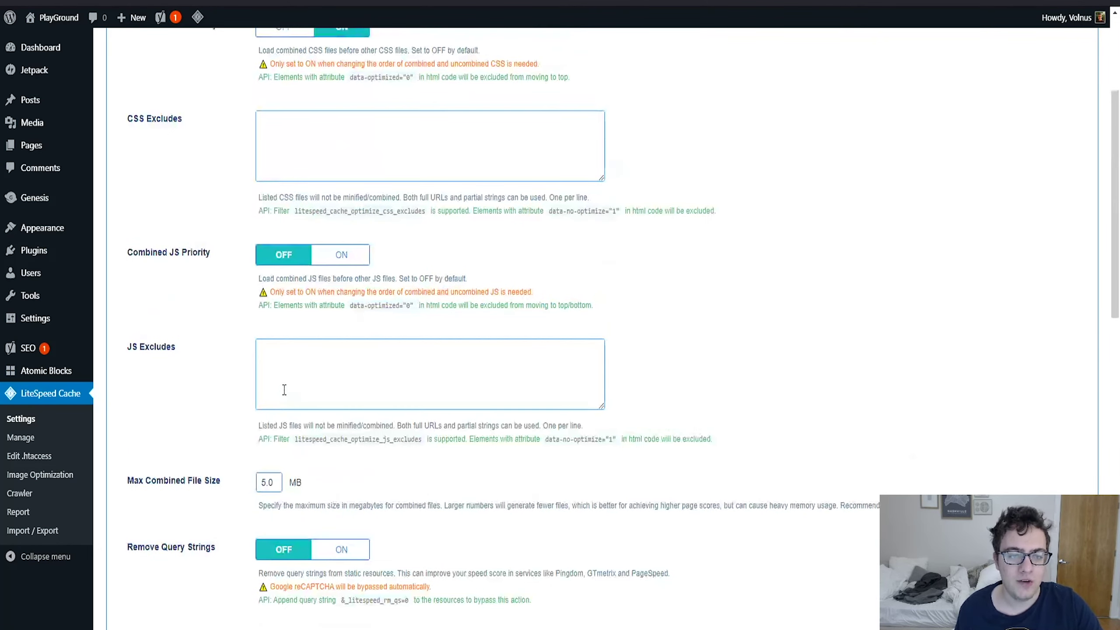
{"action": "scroll", "coordinate": [362, 316], "scroll_direction": "down", "scroll_amount": 1}
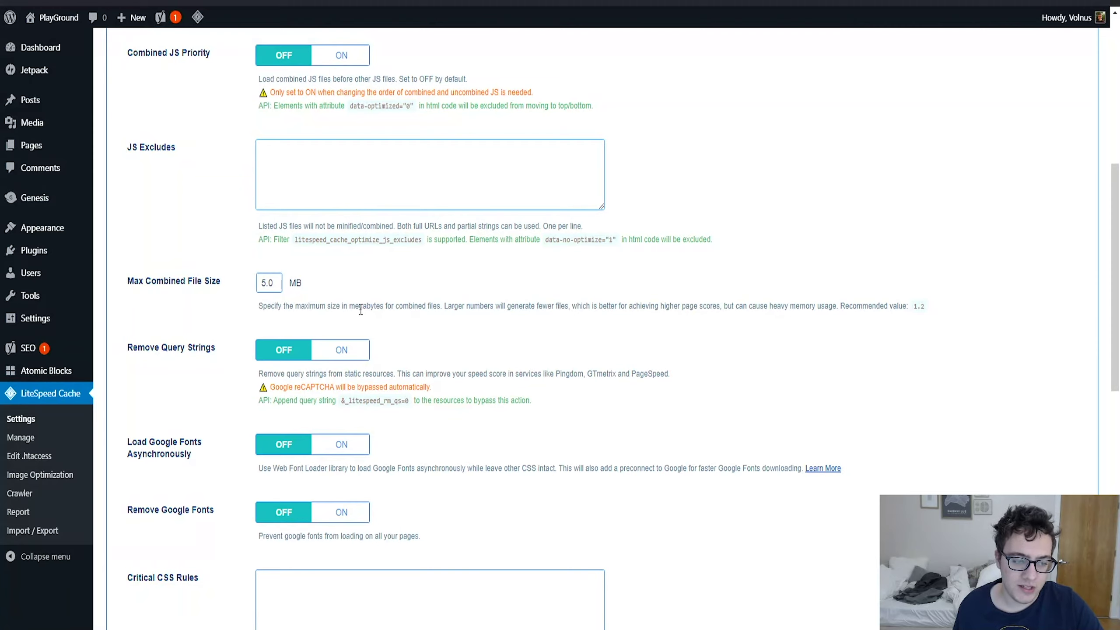
{"action": "left_click", "coordinate": [359, 353]}
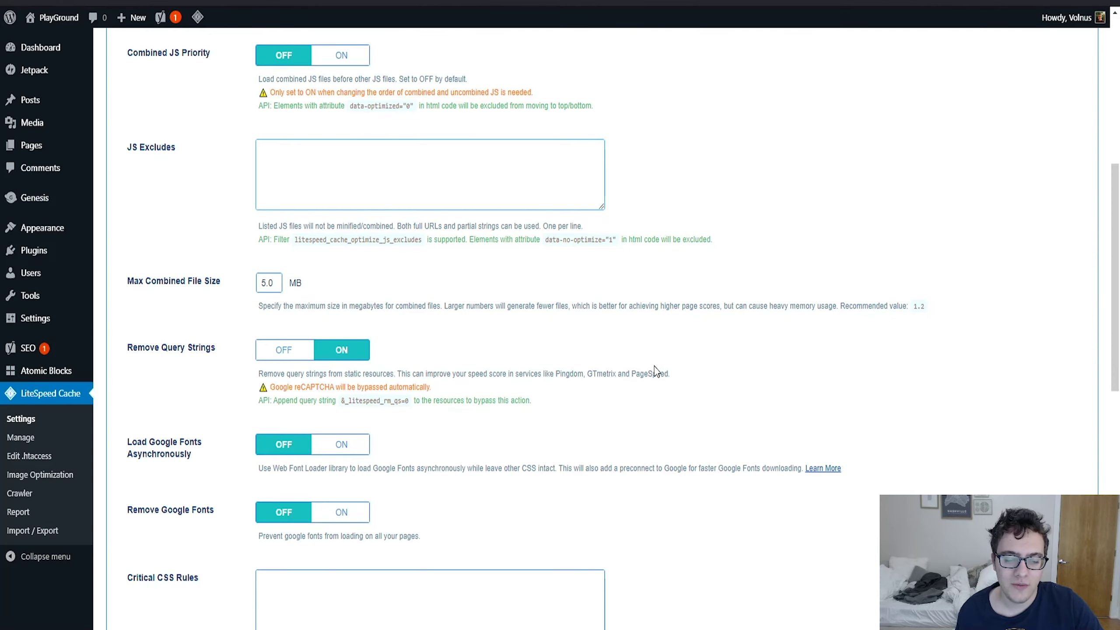
Review the Google Fonts, Critical CSS Rules and exclude options, save the Tuning changes, and reload the homepage source.
{"action": "scroll", "coordinate": [575, 364], "scroll_direction": "down", "scroll_amount": 2}
{"action": "scroll", "coordinate": [575, 364], "scroll_direction": "down", "scroll_amount": 1}
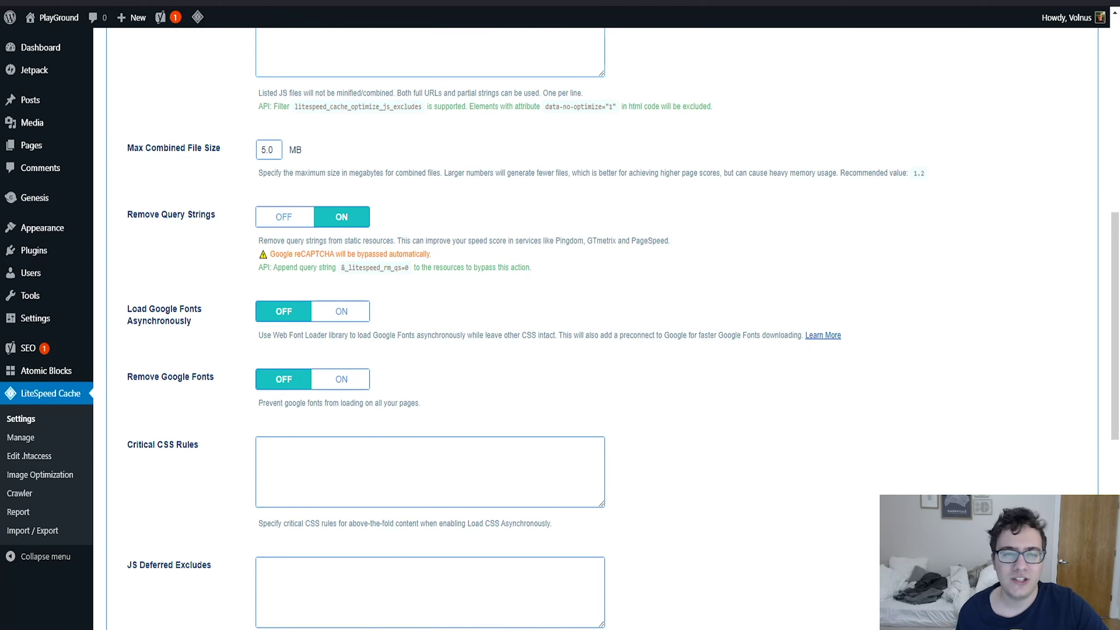
{"action": "left_click", "coordinate": [309, 2]}
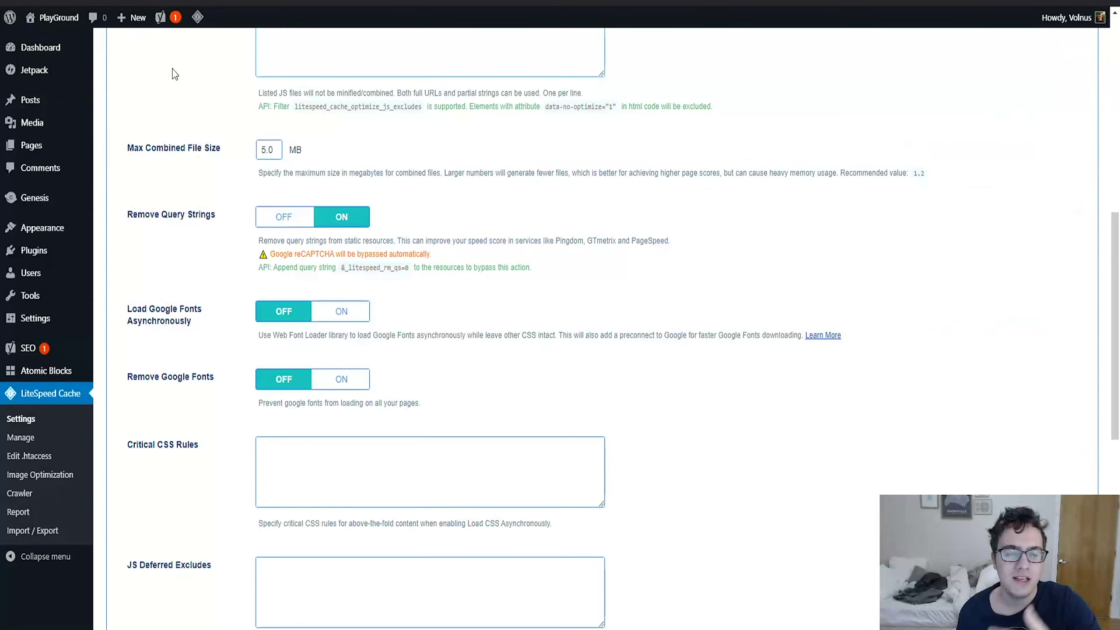
{"action": "scroll", "coordinate": [239, 369], "scroll_direction": "down", "scroll_amount": 5}
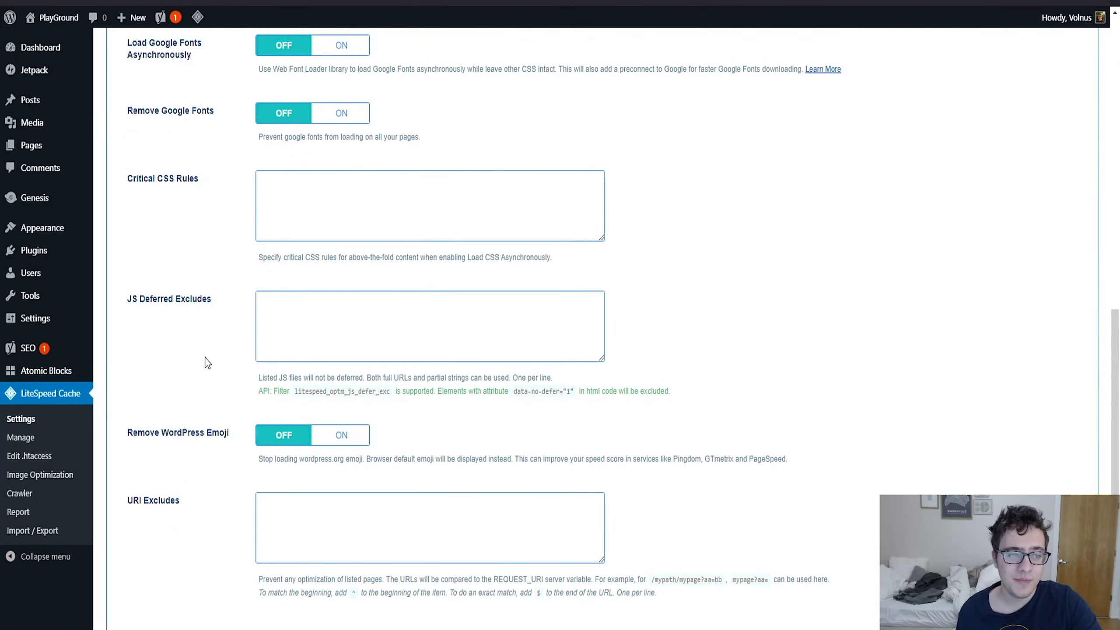
{"action": "scroll", "coordinate": [189, 371], "scroll_direction": "down", "scroll_amount": 3}
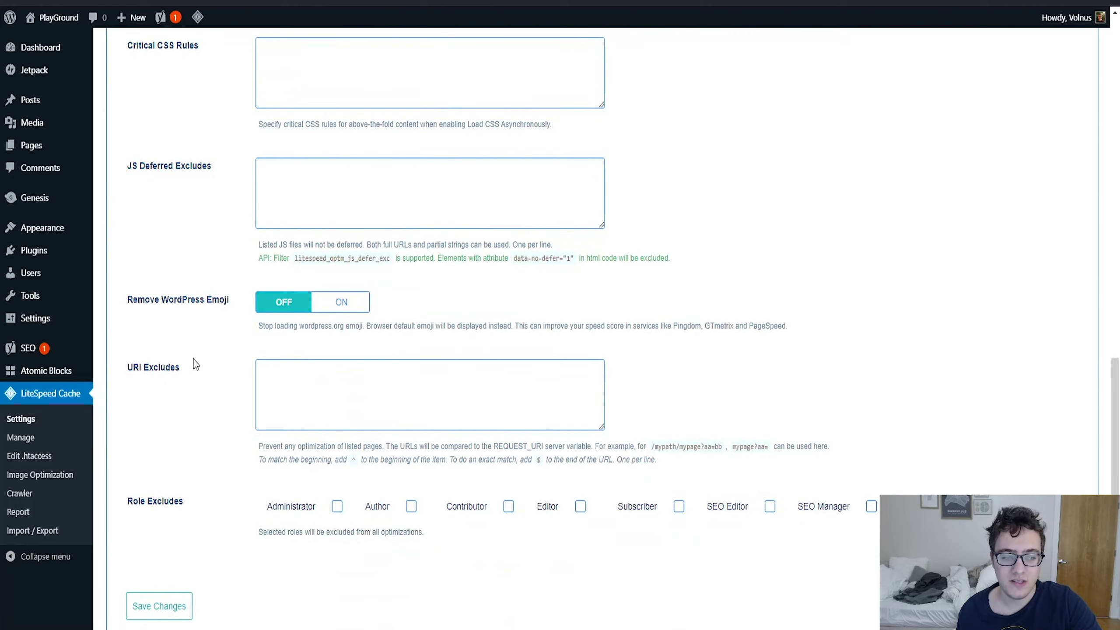
{"action": "scroll", "coordinate": [237, 564], "scroll_direction": "down", "scroll_amount": 2}
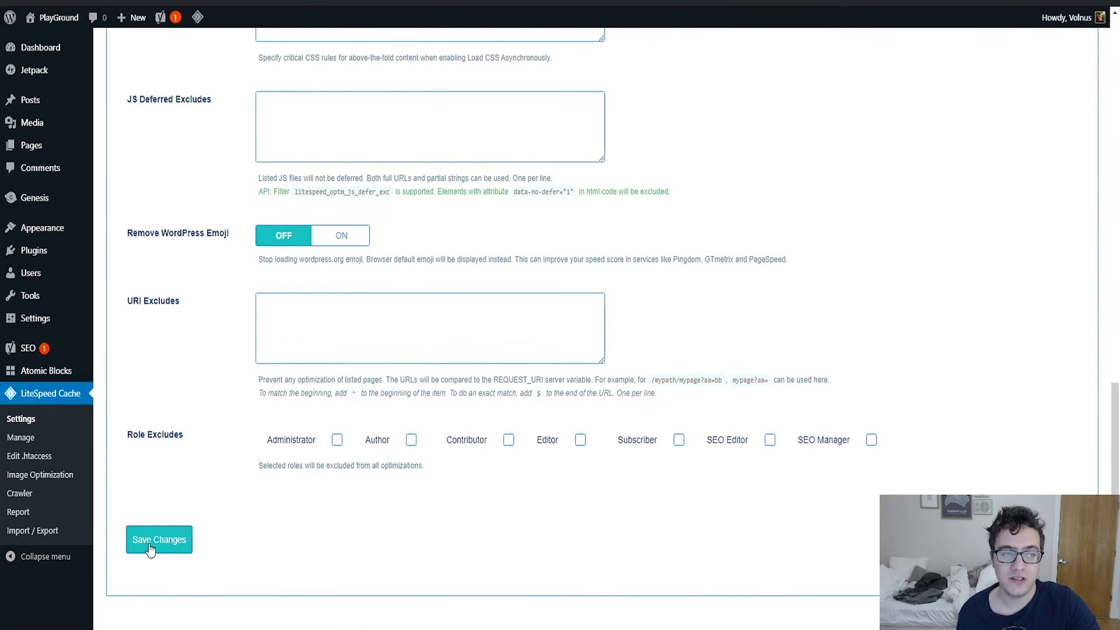
{"action": "left_click", "coordinate": [151, 545]}
{"action": "key", "text": "ctrl+Tab"}
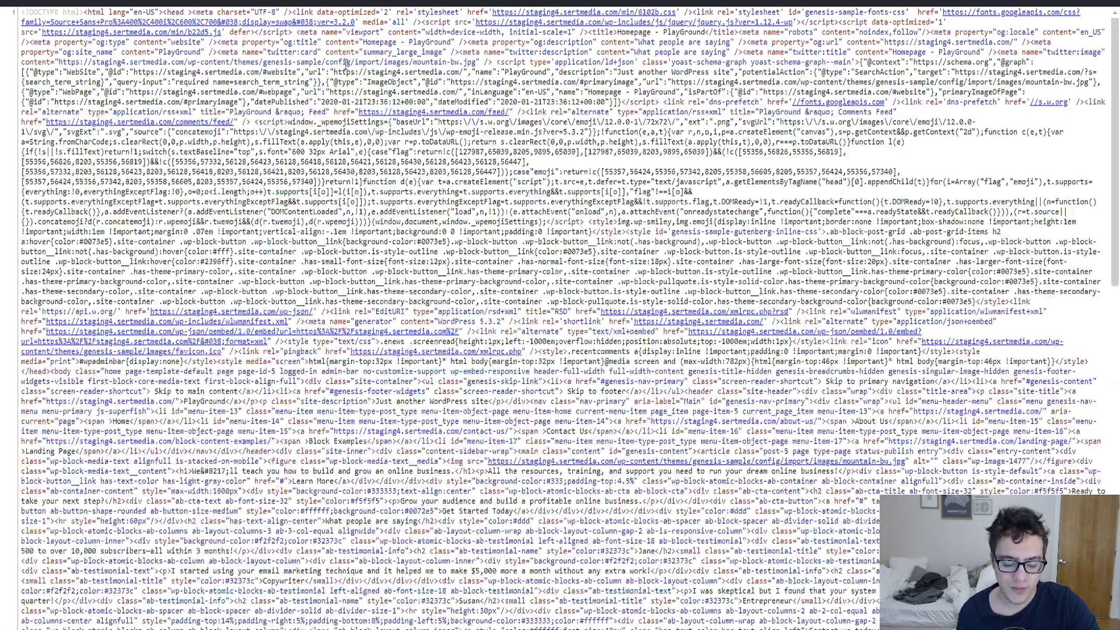
{"action": "key", "text": "ctrl+r"}
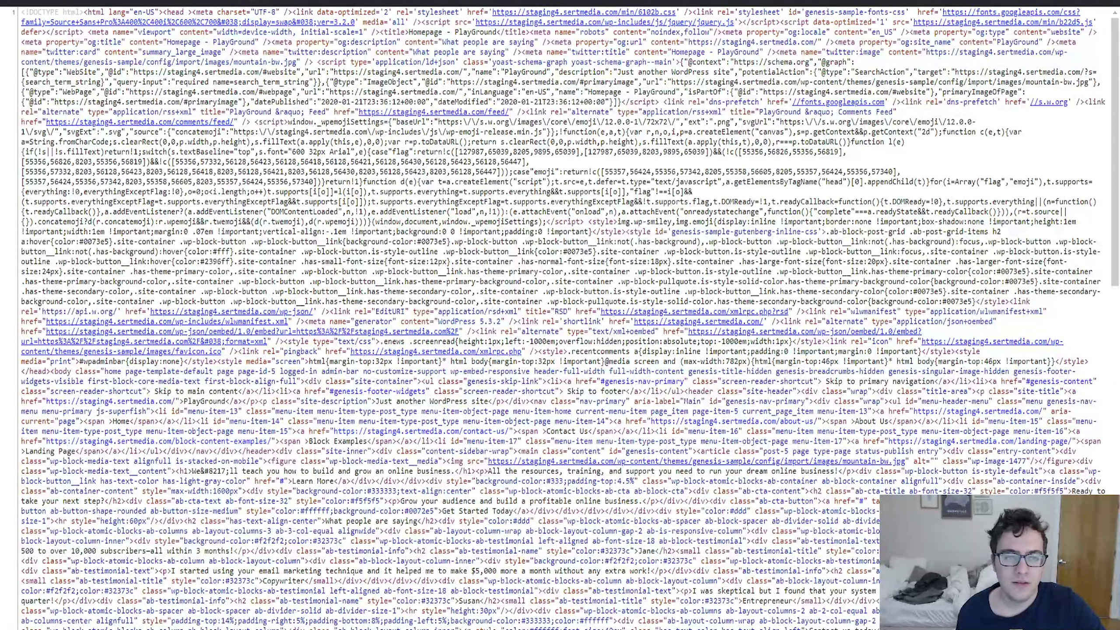
Turn on Remove WordPress Emoji in the Tuning settings, save the changes, and reload the homepage source.
{"action": "key", "text": "ctrl+shift+Tab"}
{"action": "scroll", "coordinate": [229, 300], "scroll_direction": "down", "scroll_amount": 20}
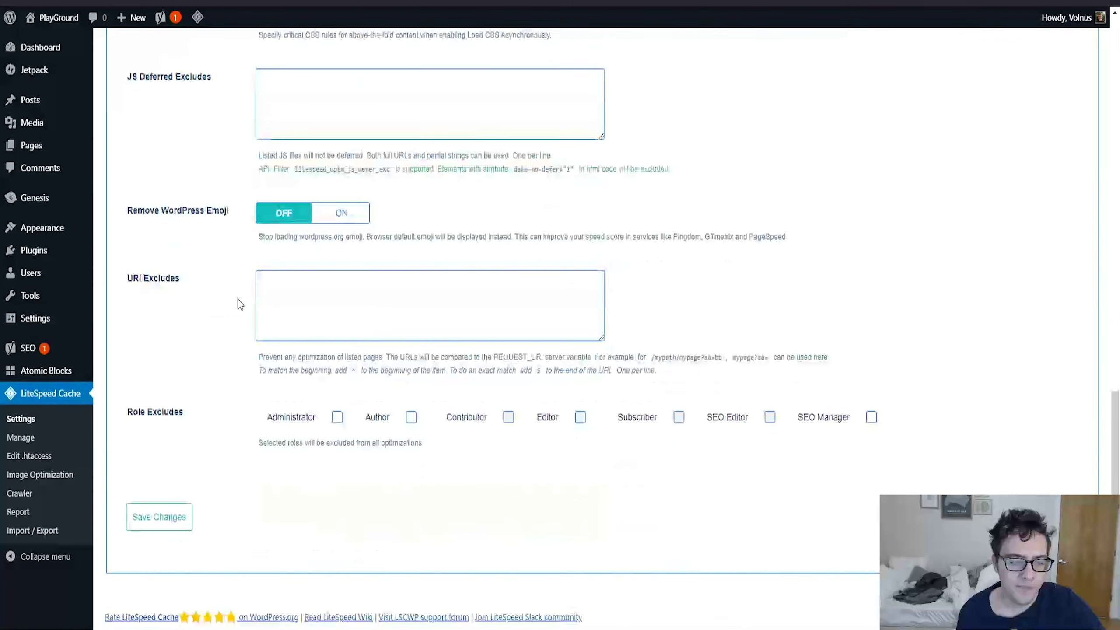
{"action": "left_click", "coordinate": [341, 212]}
{"action": "scroll", "coordinate": [236, 296], "scroll_direction": "up", "scroll_amount": 8}
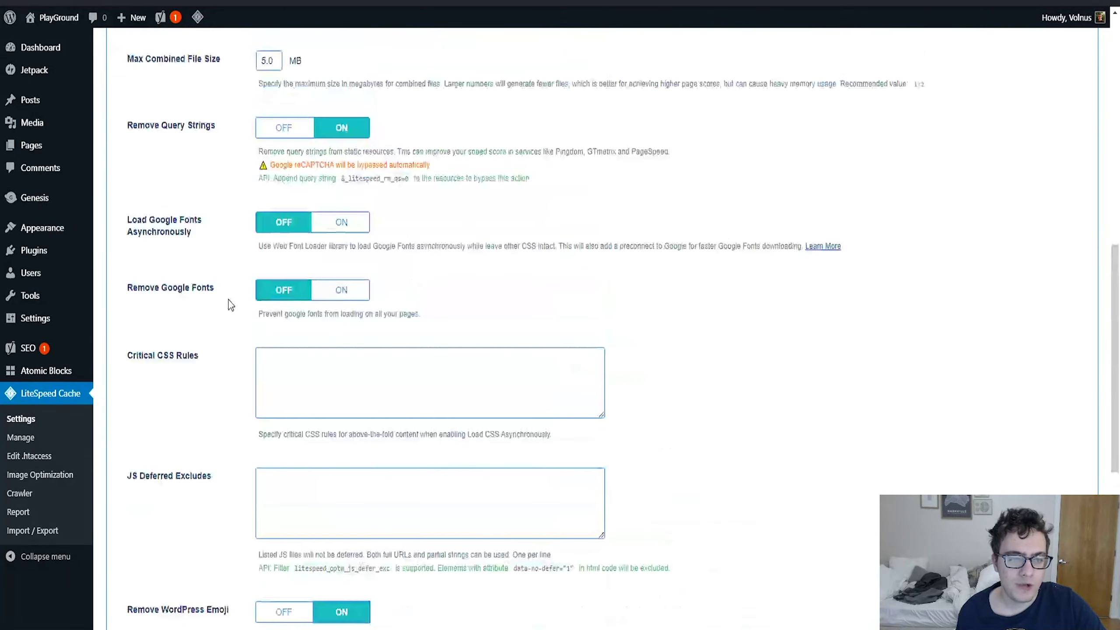
{"action": "scroll", "coordinate": [228, 483], "scroll_direction": "down", "scroll_amount": 8}
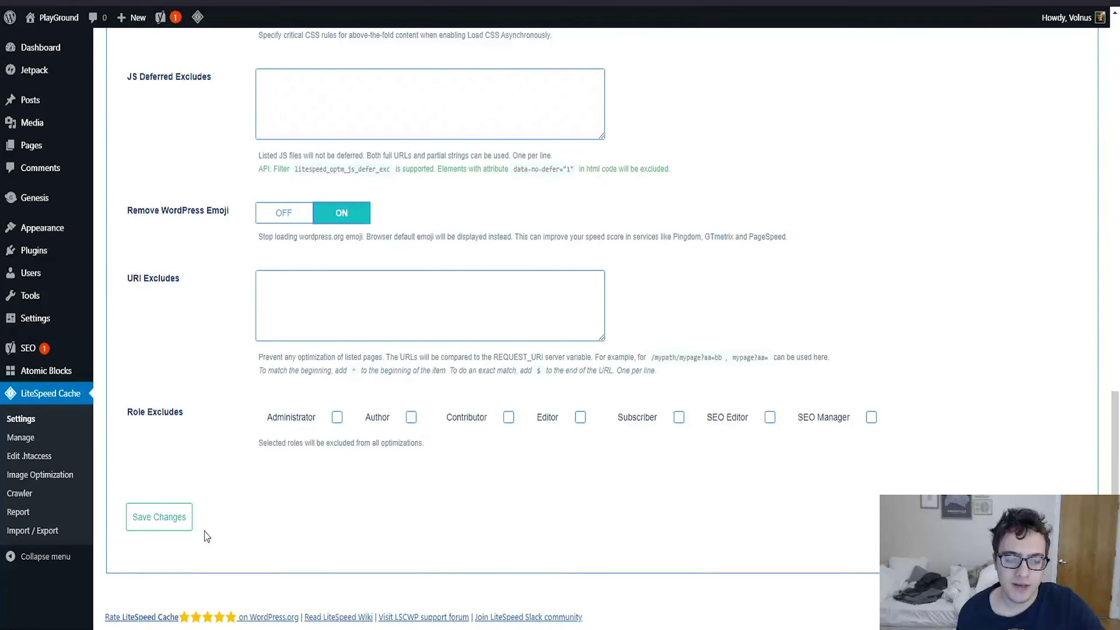
{"action": "left_click", "coordinate": [187, 520]}
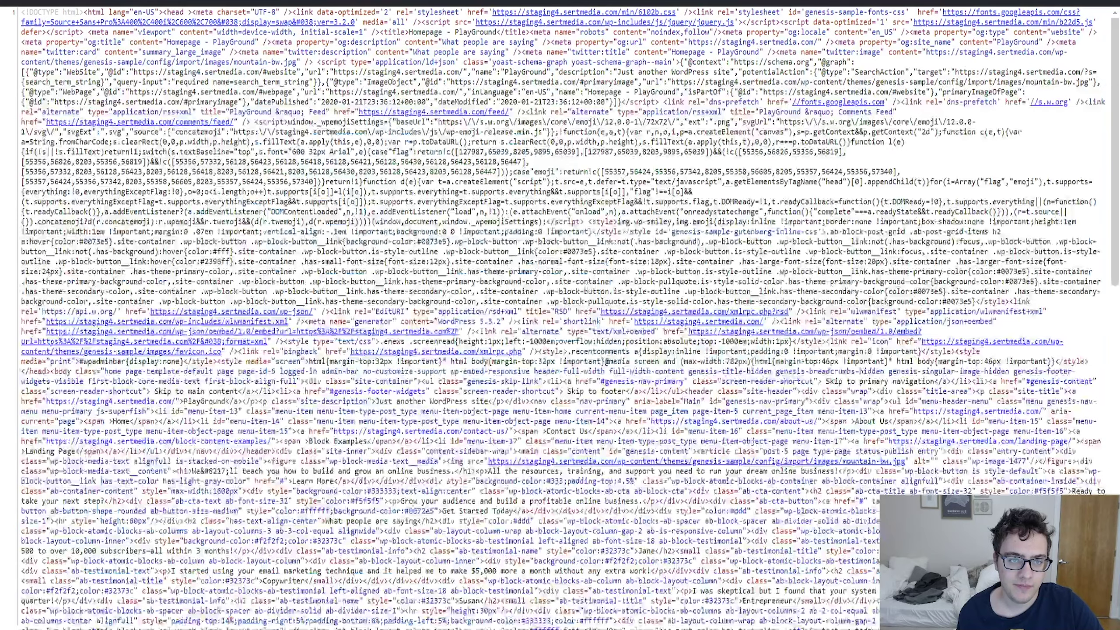
{"action": "key", "text": "ctrl+r"}
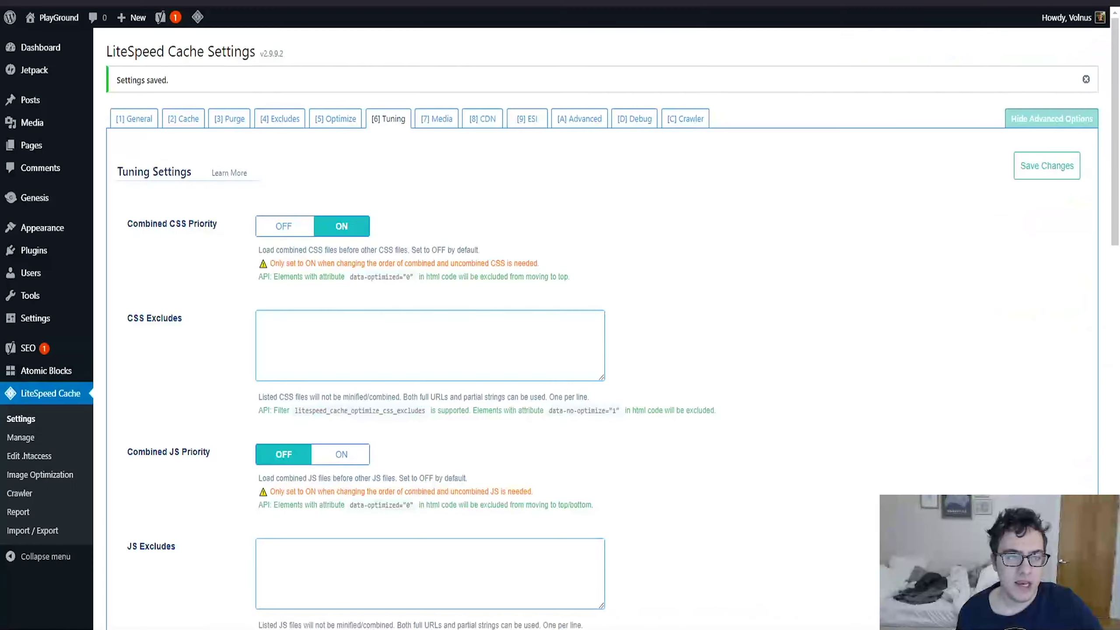
Review the Role Excludes options in the Tuning settings alongside the homepage as seen while logged in.
{"action": "scroll", "coordinate": [312, 208], "scroll_direction": "down", "scroll_amount": 4}
{"action": "scroll", "coordinate": [312, 208], "scroll_direction": "down", "scroll_amount": 15}
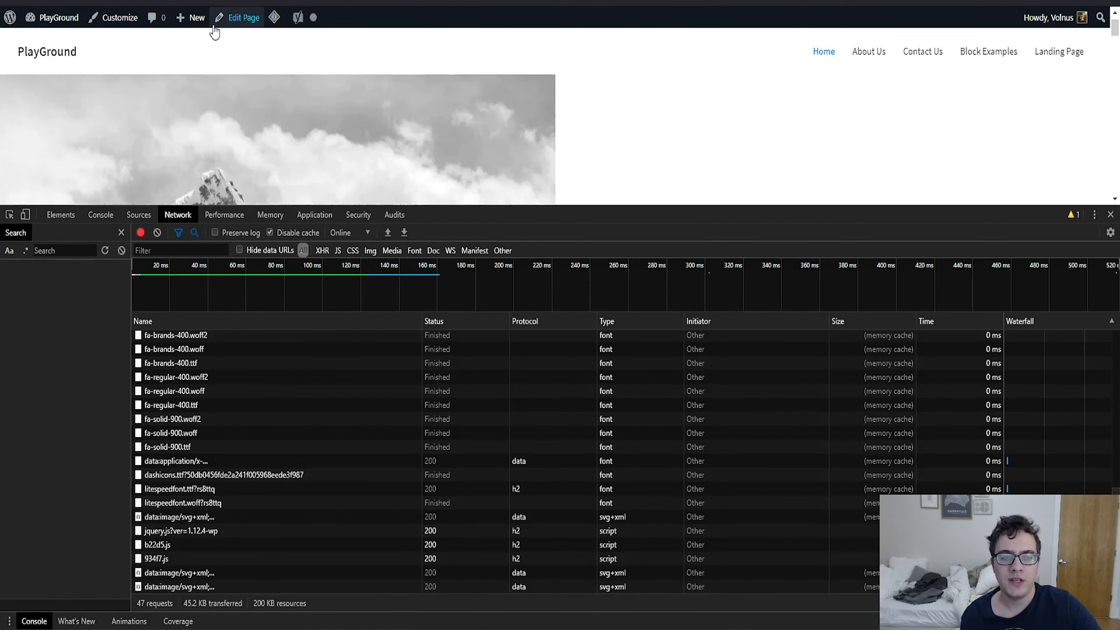
{"action": "mouse_move", "coordinate": [277, 19]}
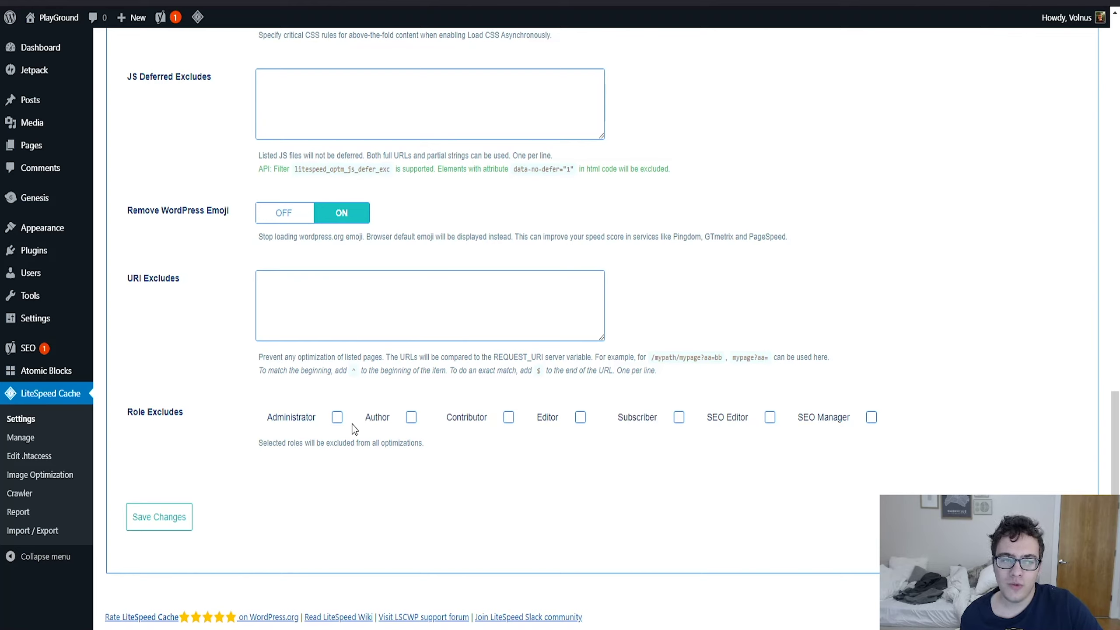
Try excluding the Administrator role from all optimizations, and clear that exclusion again.
{"action": "left_click", "coordinate": [337, 418]}
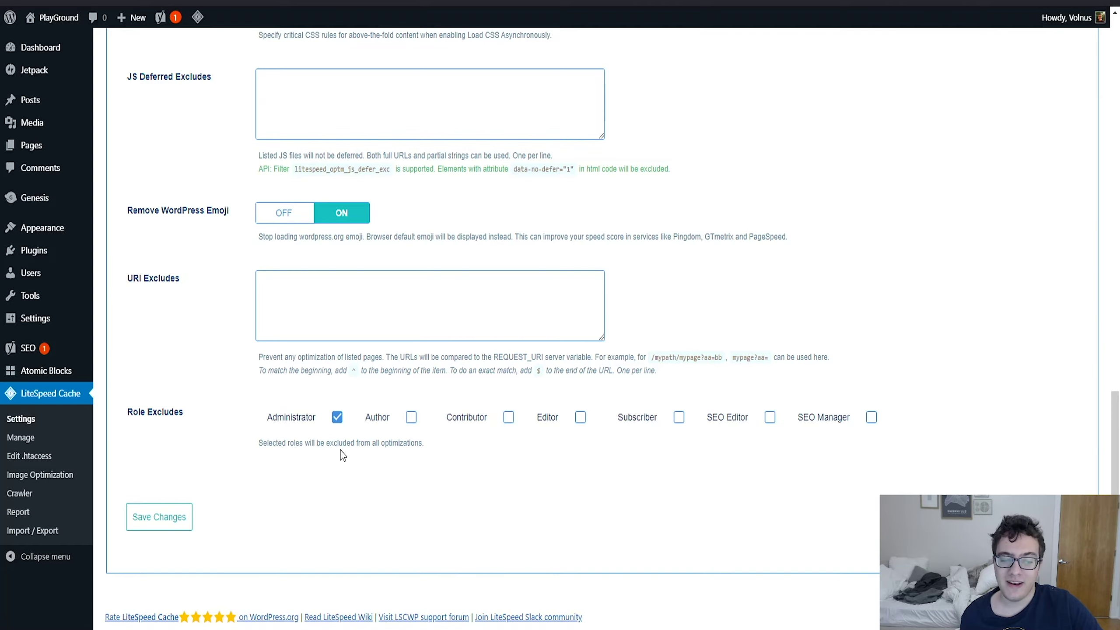
{"action": "left_click", "coordinate": [330, 422]}
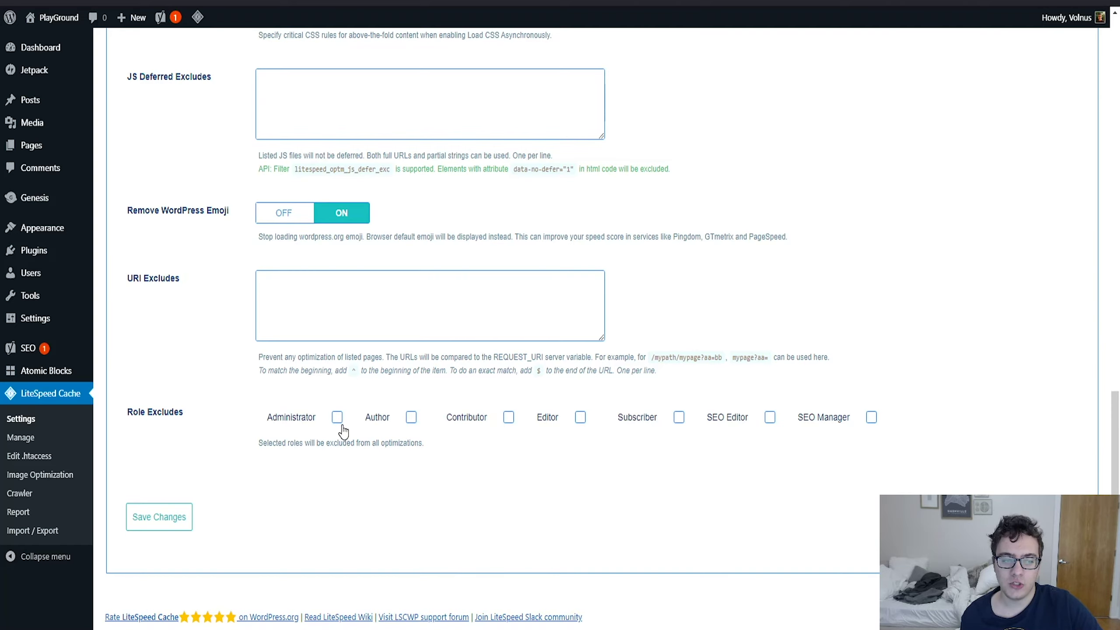
Open the Media settings and turn on Lazy Load Images.
{"action": "scroll", "coordinate": [372, 530], "scroll_direction": "up", "scroll_amount": 20}
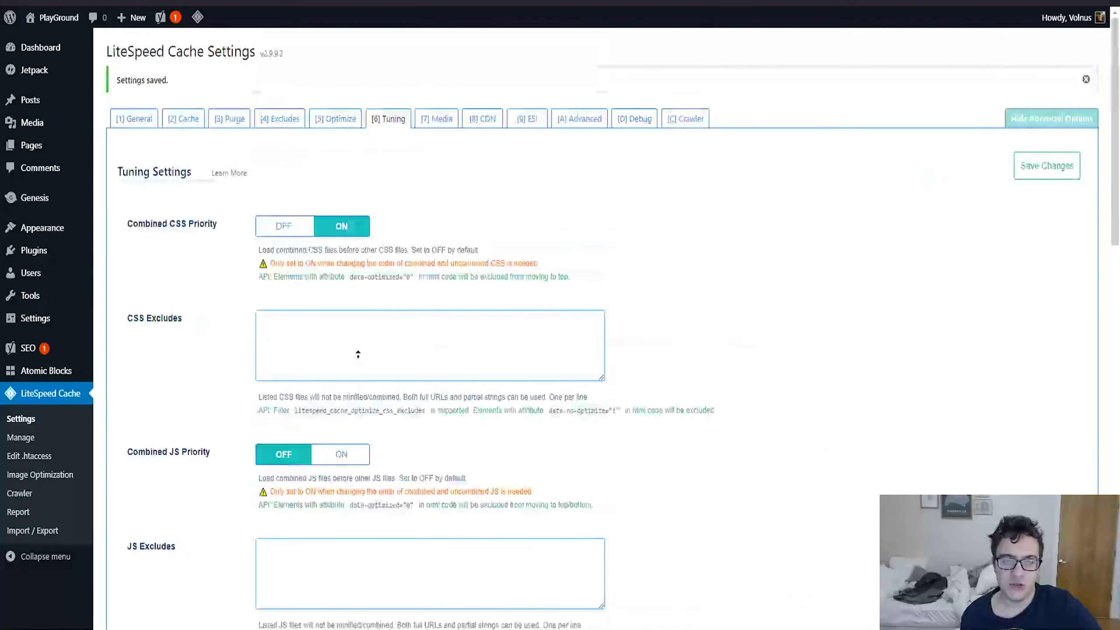
{"action": "left_click", "coordinate": [437, 123]}
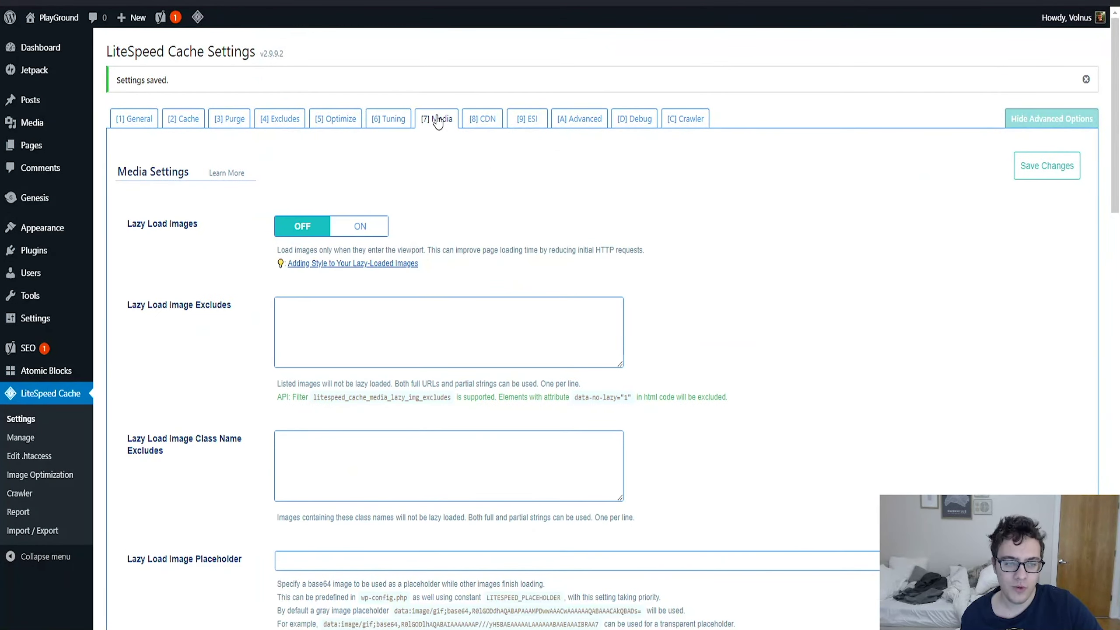
{"action": "scroll", "coordinate": [449, 178], "scroll_direction": "down", "scroll_amount": 10}
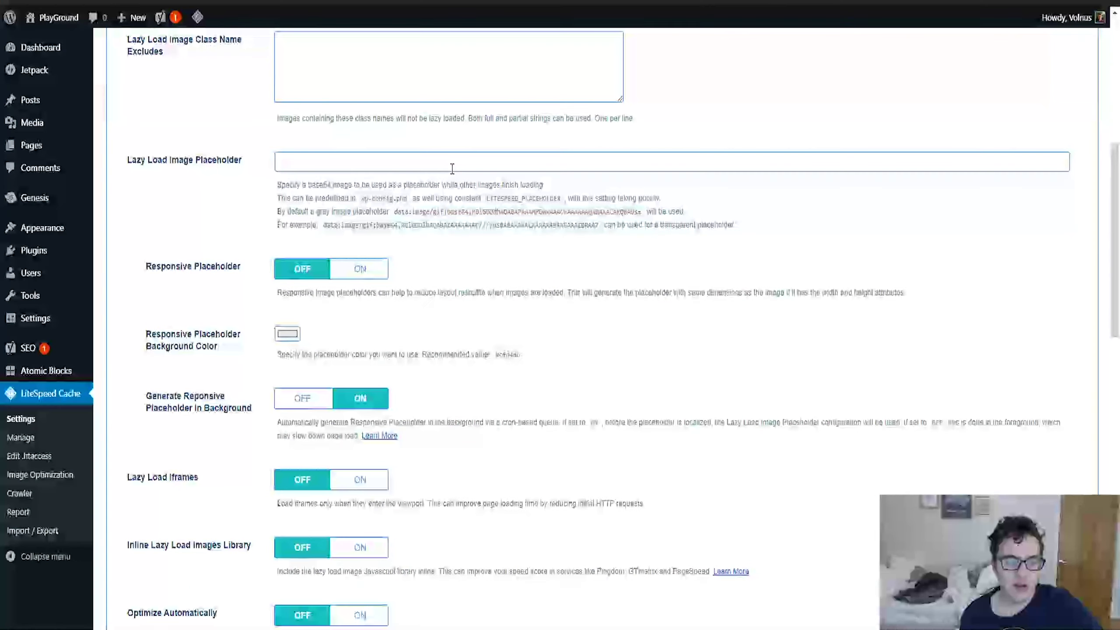
{"action": "scroll", "coordinate": [460, 169], "scroll_direction": "up", "scroll_amount": 5}
{"action": "scroll", "coordinate": [460, 169], "scroll_direction": "up", "scroll_amount": 5}
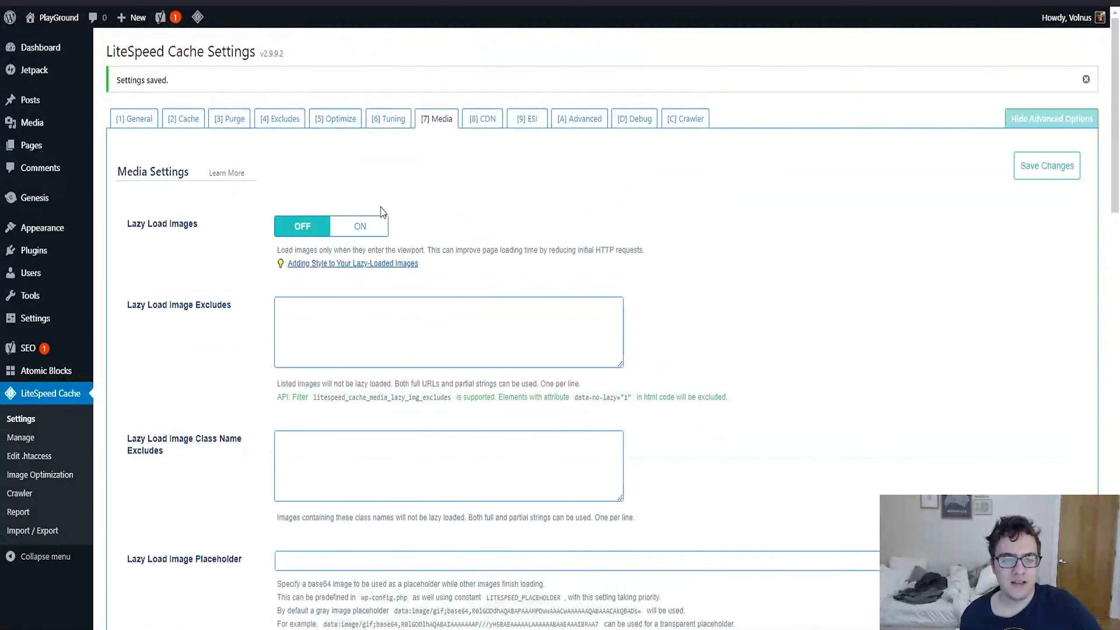
{"action": "left_click", "coordinate": [366, 227]}
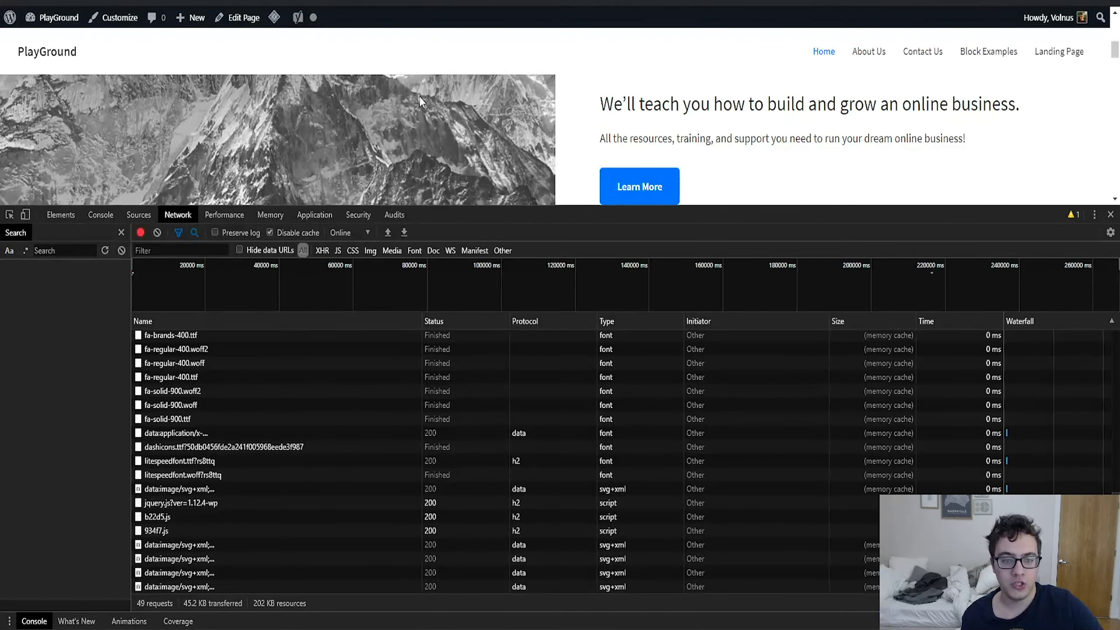
Examine how the homepage images load along the full page, first with the developer tools reduced and again with them closed.
{"action": "left_click_drag", "start_coordinate": [554, 210], "coordinate": [653, 527]}
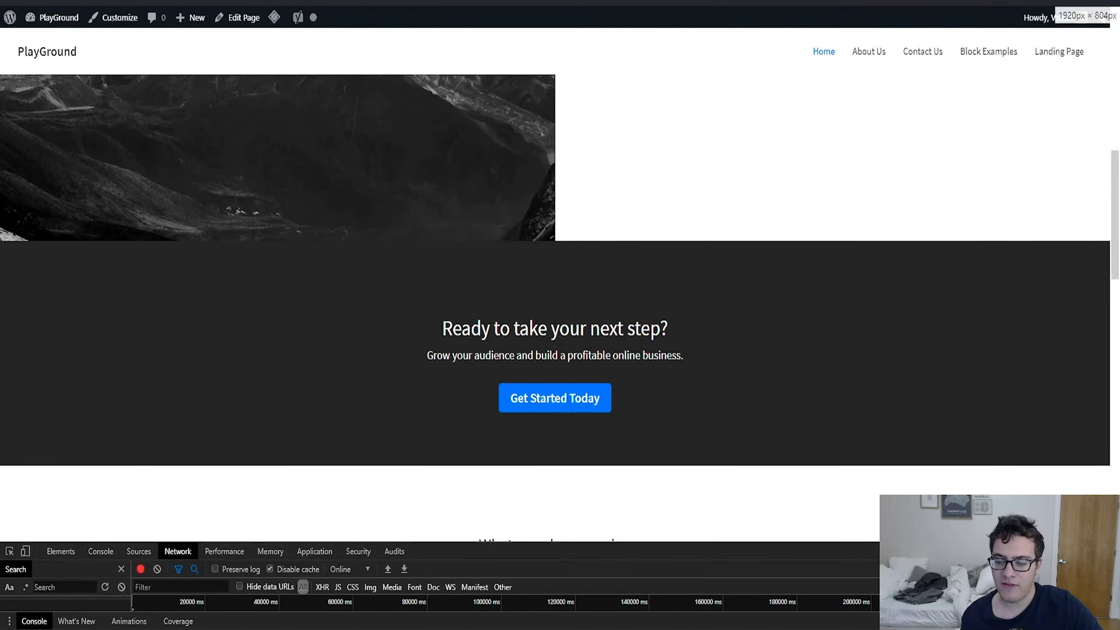
{"action": "scroll", "coordinate": [619, 330], "scroll_direction": "up", "scroll_amount": 5}
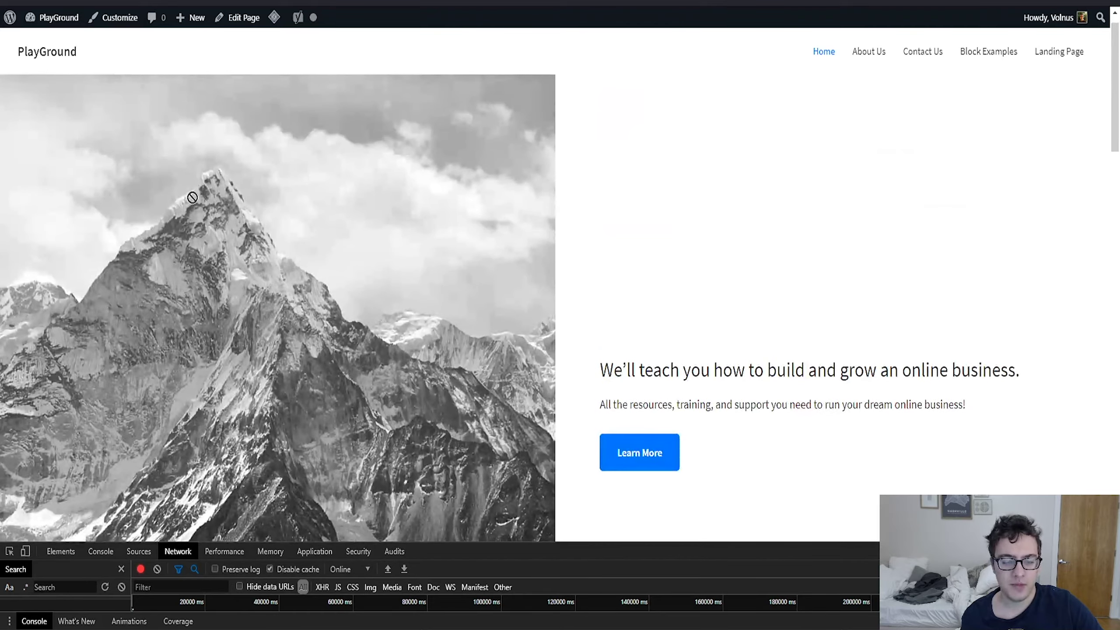
{"action": "scroll", "coordinate": [446, 221], "scroll_direction": "down", "scroll_amount": 8}
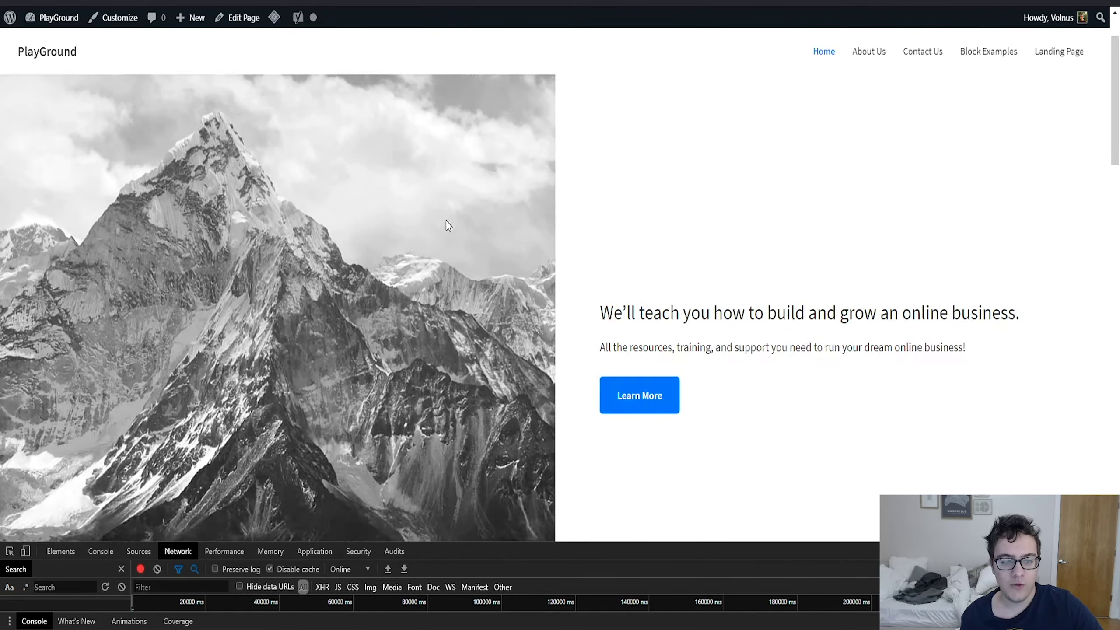
{"action": "scroll", "coordinate": [462, 255], "scroll_direction": "down", "scroll_amount": 5}
{"action": "scroll", "coordinate": [461, 256], "scroll_direction": "up", "scroll_amount": 3}
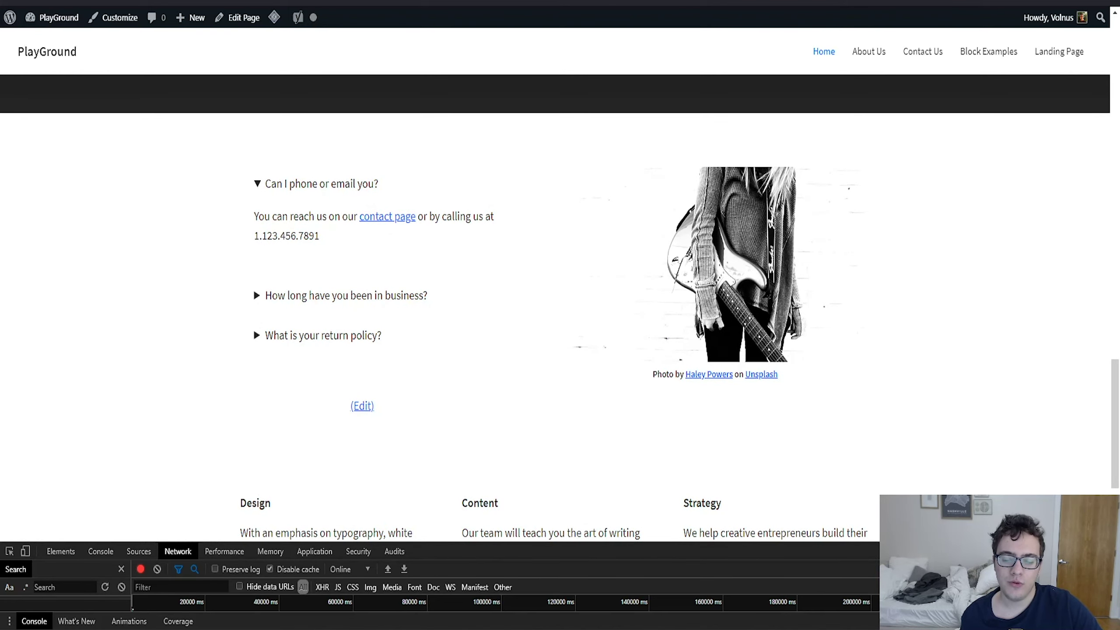
{"action": "key", "text": "F12"}
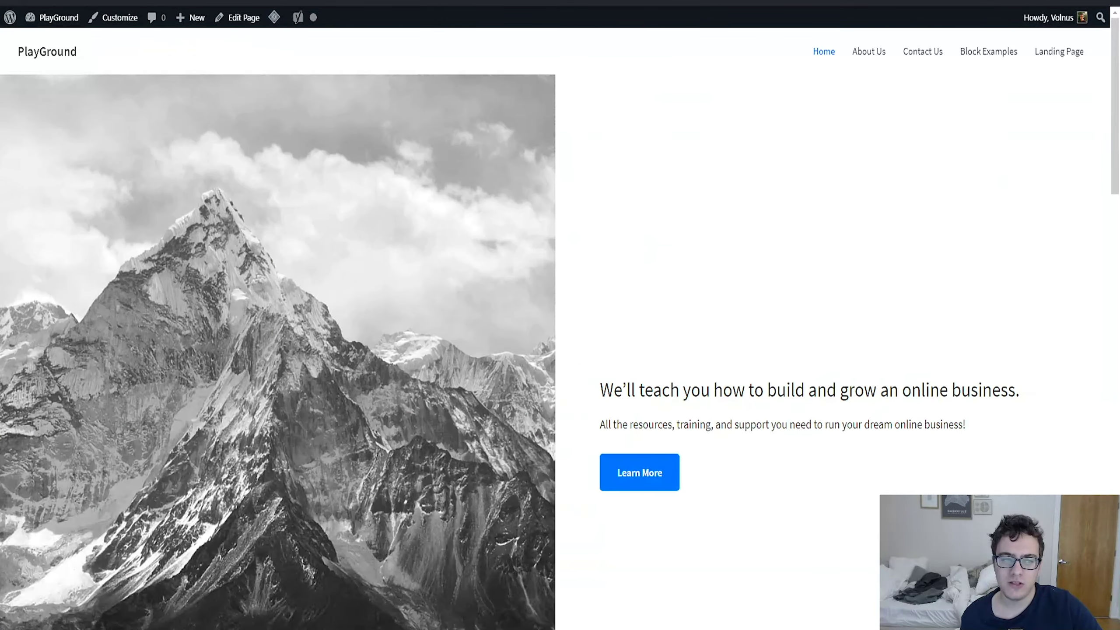
{"action": "scroll", "coordinate": [295, 338], "scroll_direction": "down", "scroll_amount": 10}
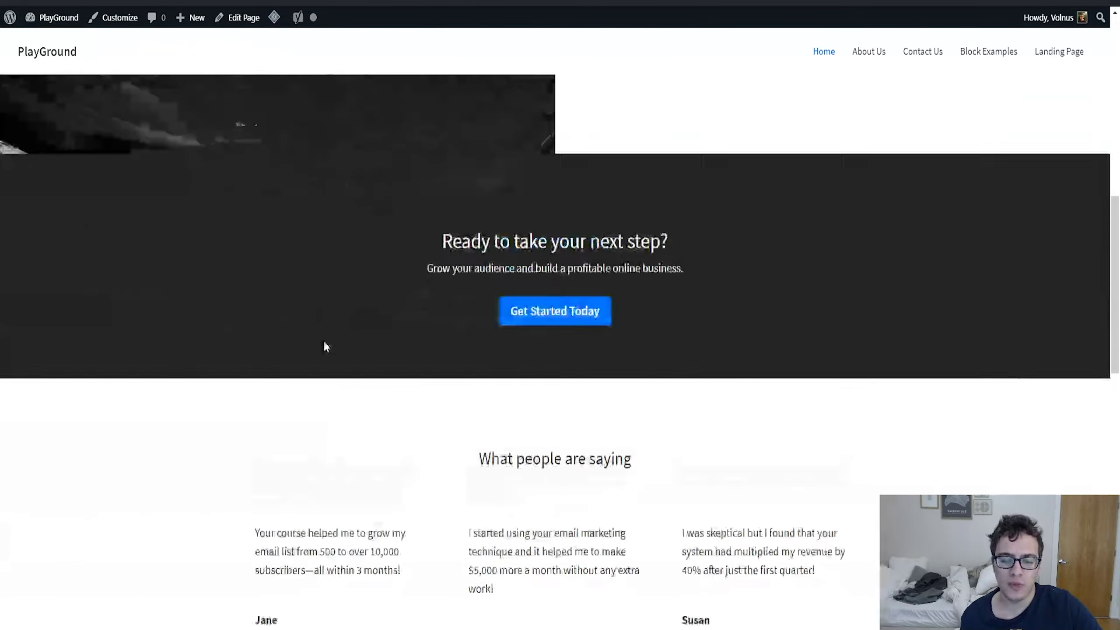
{"action": "scroll", "coordinate": [325, 346], "scroll_direction": "down", "scroll_amount": 15}
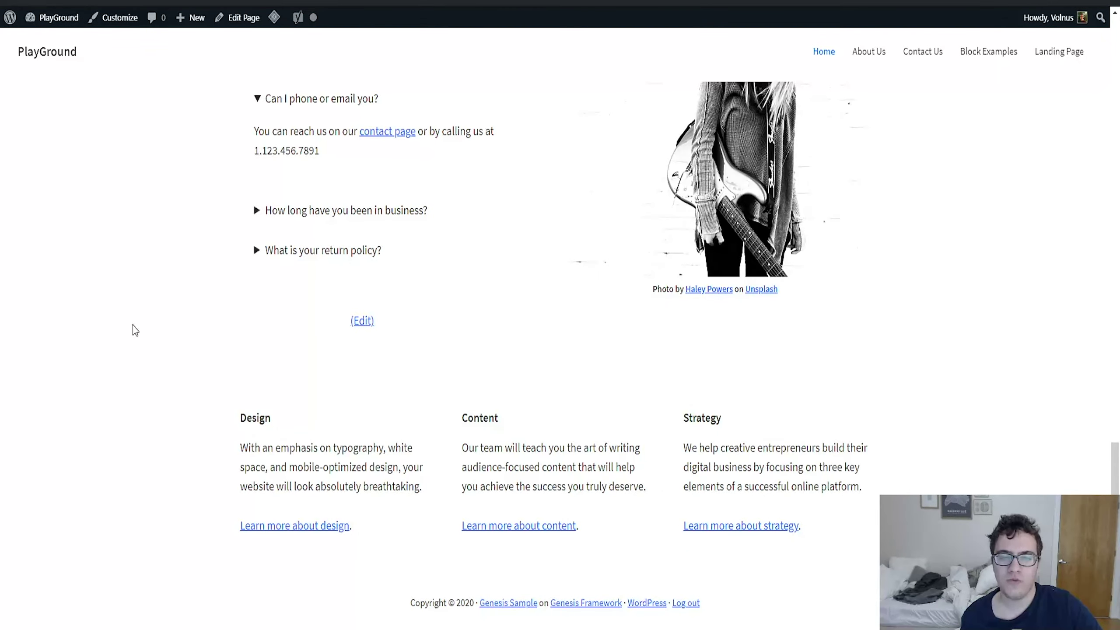
{"action": "scroll", "coordinate": [135, 329], "scroll_direction": "up", "scroll_amount": 20}
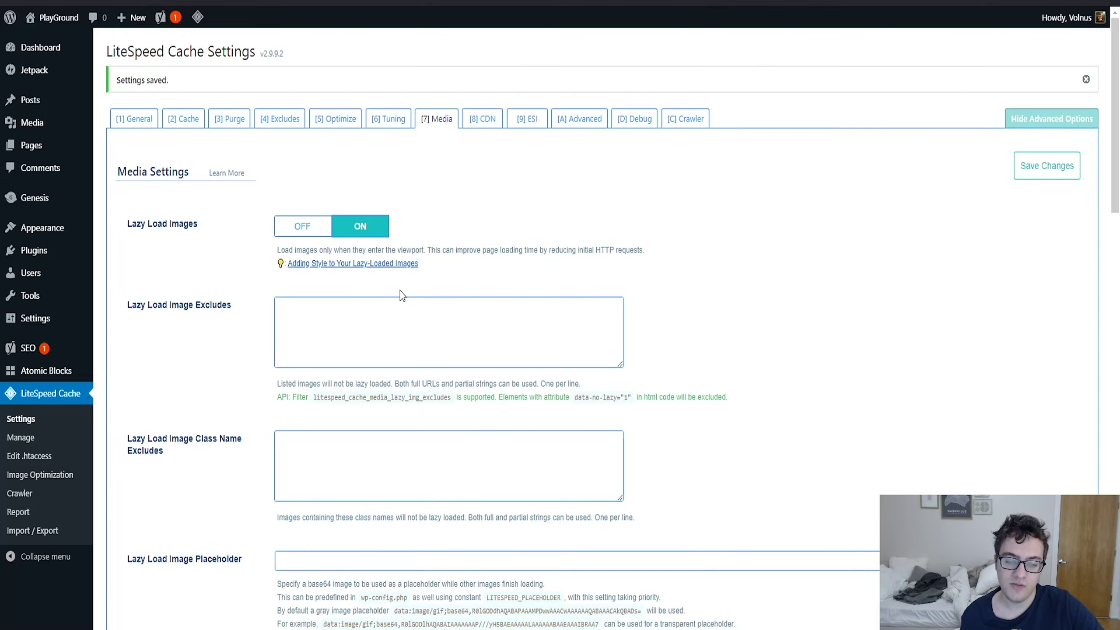
Turn on Responsive Placeholder in the Media settings and read its description.
{"action": "scroll", "coordinate": [401, 295], "scroll_direction": "down", "scroll_amount": 5}
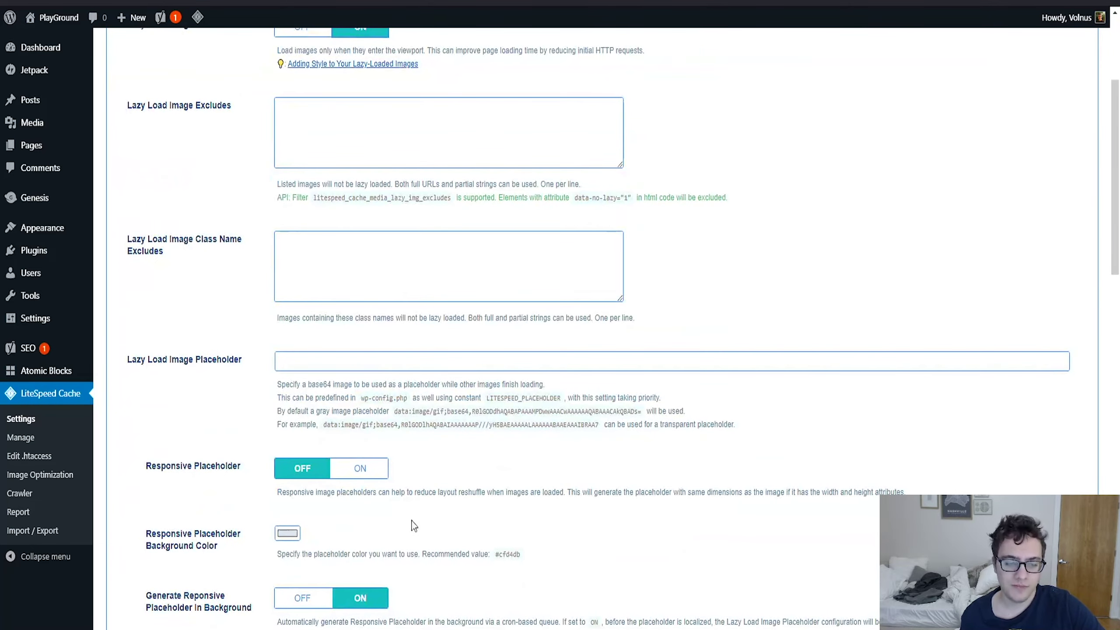
{"action": "left_click", "coordinate": [360, 468]}
{"action": "scroll", "coordinate": [334, 417], "scroll_direction": "up", "scroll_amount": 3}
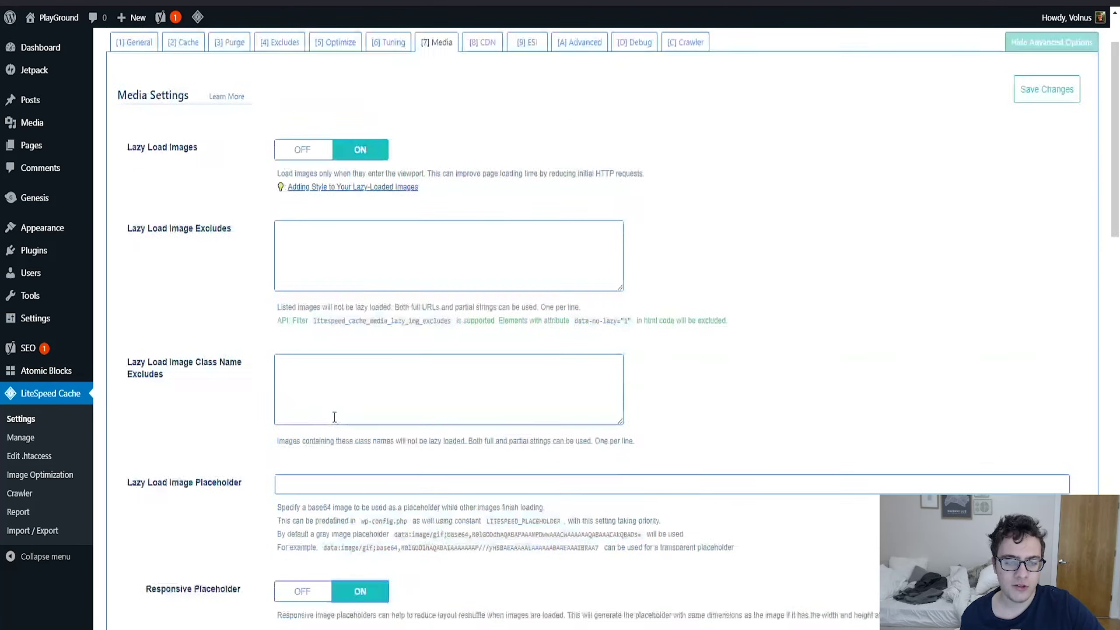
{"action": "scroll", "coordinate": [335, 417], "scroll_direction": "up", "scroll_amount": 2}
{"action": "scroll", "coordinate": [392, 322], "scroll_direction": "down", "scroll_amount": 5}
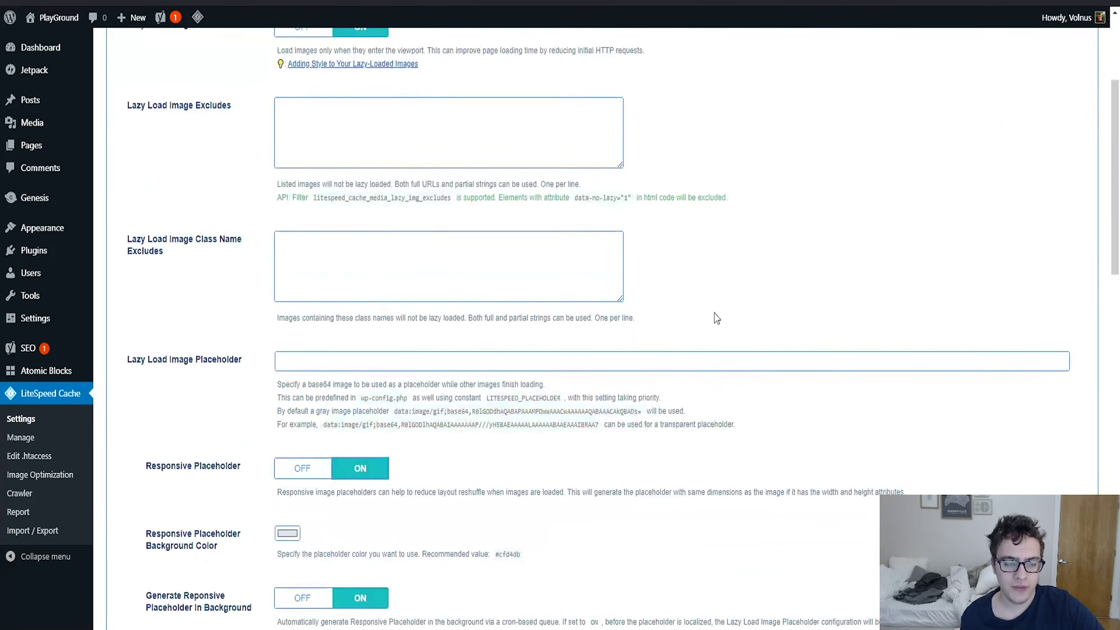
{"action": "scroll", "coordinate": [716, 318], "scroll_direction": "down", "scroll_amount": 5}
{"action": "triple_click", "coordinate": [512, 232]}
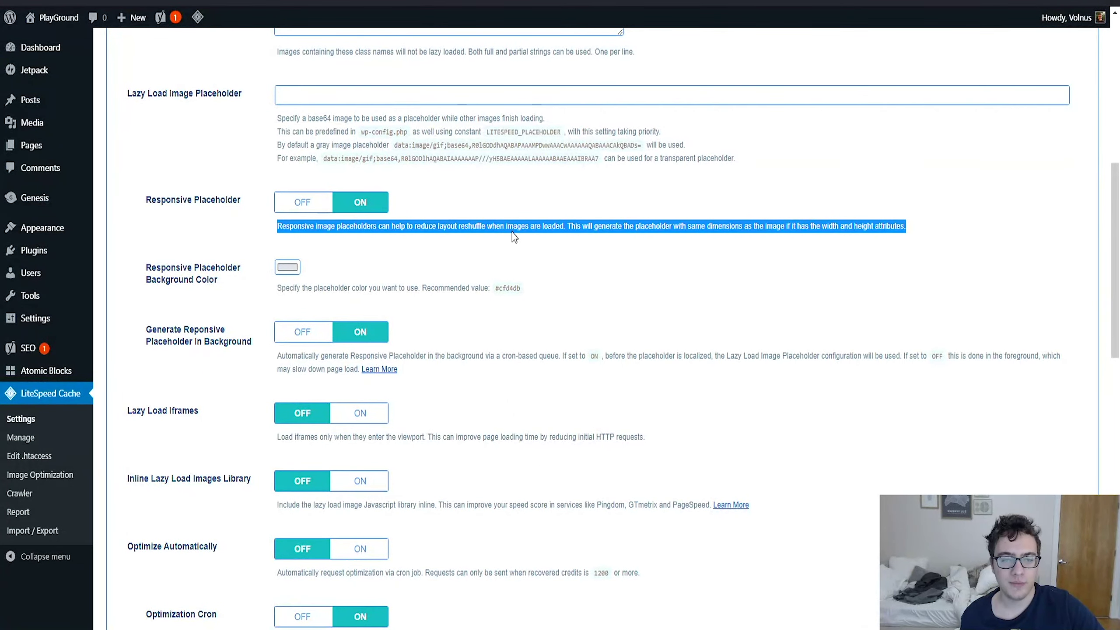
{"action": "left_click", "coordinate": [512, 233]}
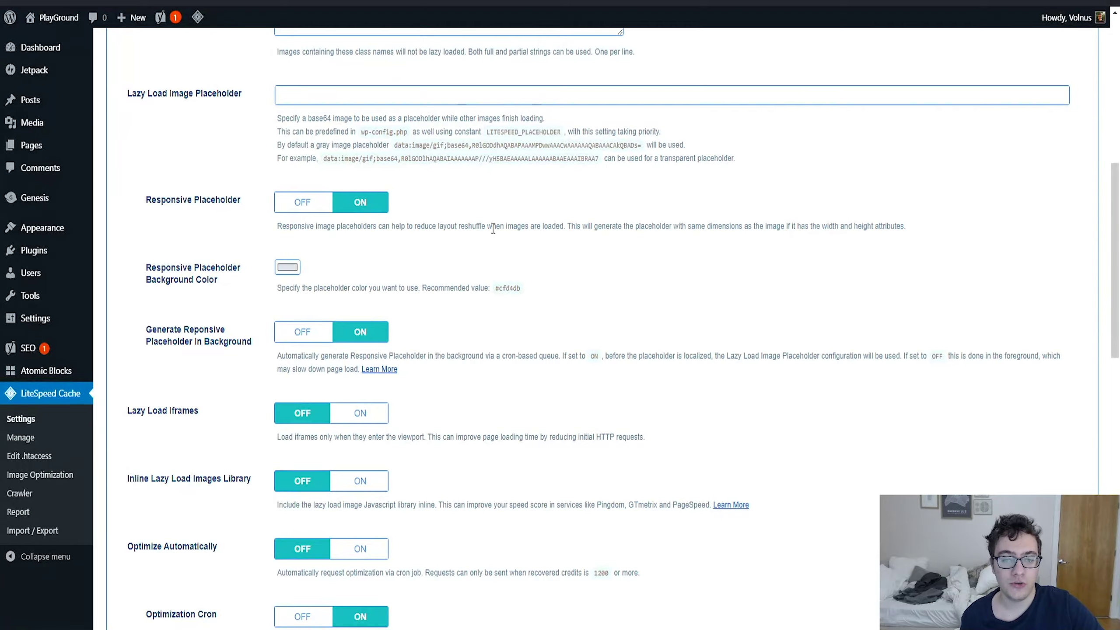
Look over the remaining Media options and turn on Lazy Load Iframes.
{"action": "scroll", "coordinate": [498, 225], "scroll_direction": "down", "scroll_amount": 6}
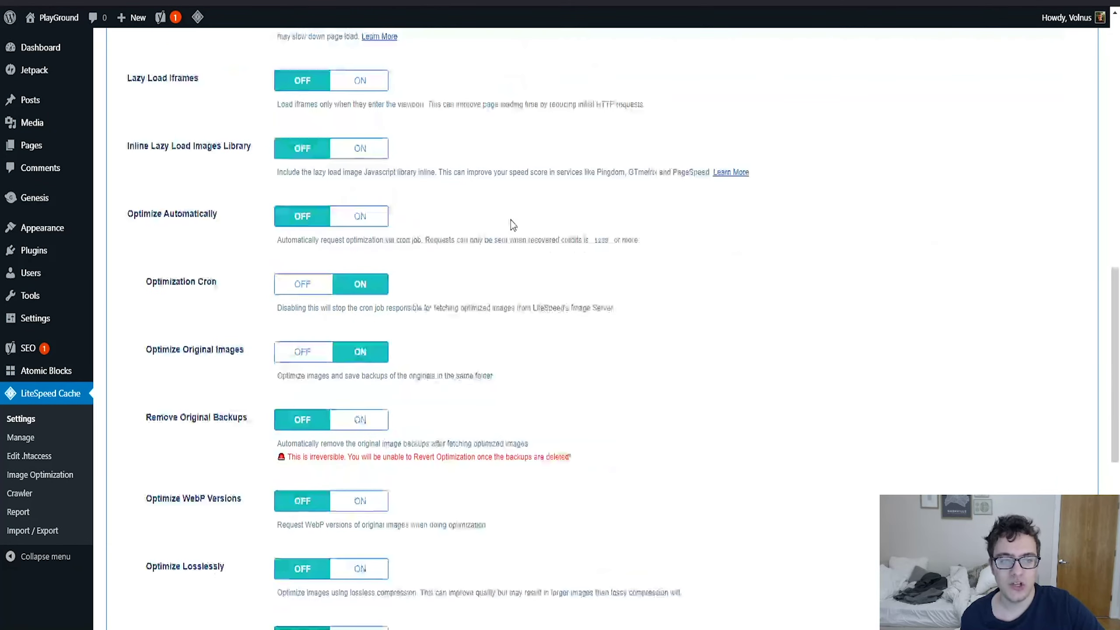
{"action": "scroll", "coordinate": [507, 201], "scroll_direction": "up", "scroll_amount": 5}
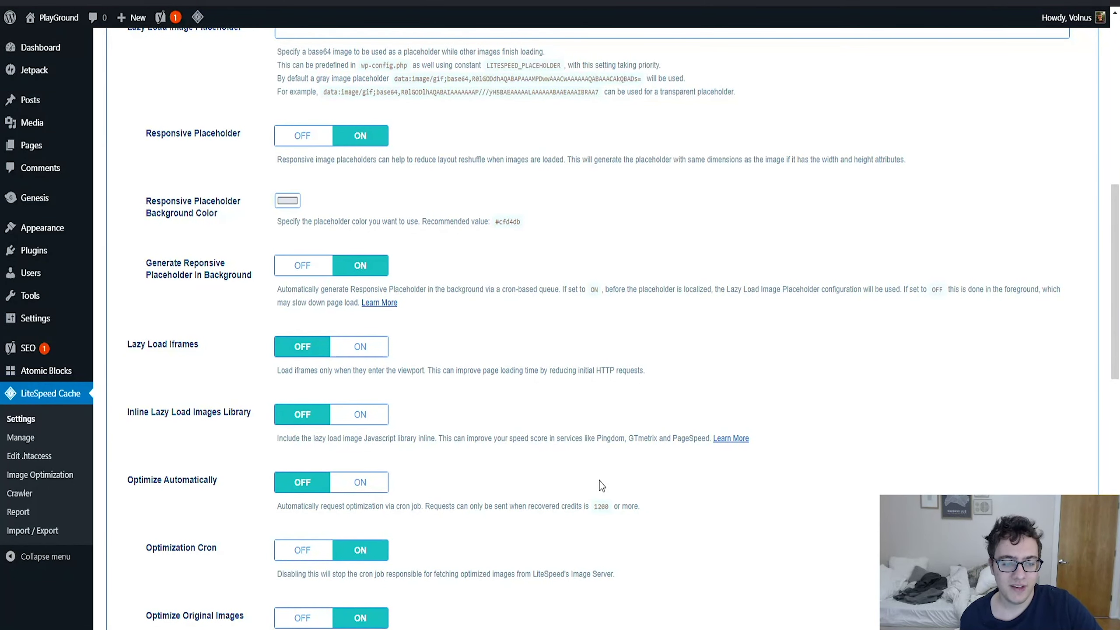
{"action": "scroll", "coordinate": [188, 264], "scroll_direction": "down", "scroll_amount": 3}
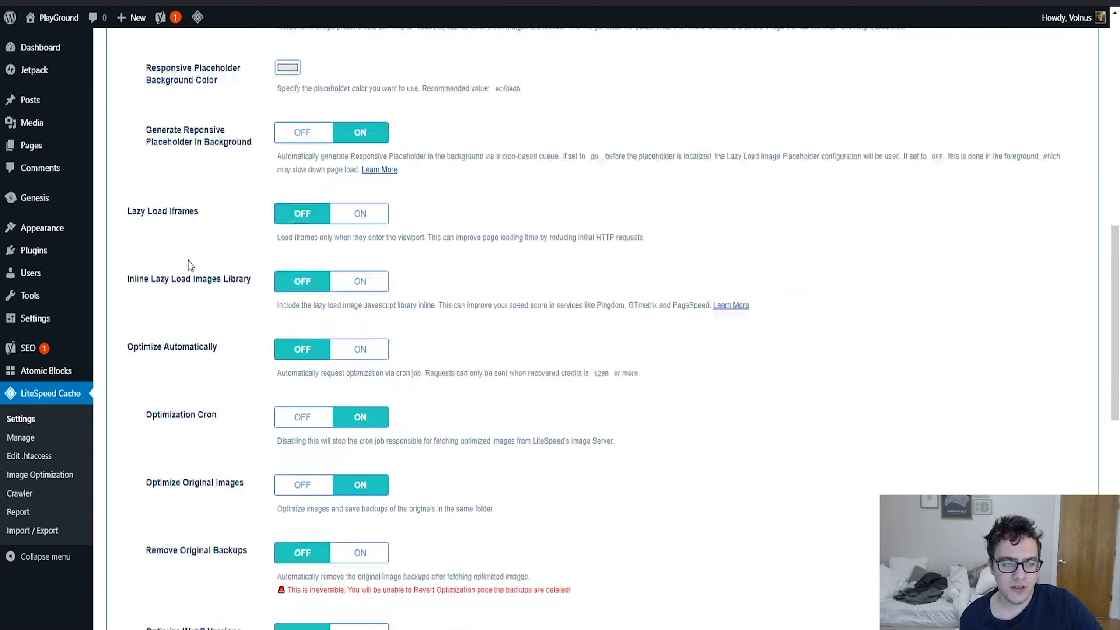
{"action": "left_click", "coordinate": [367, 212]}
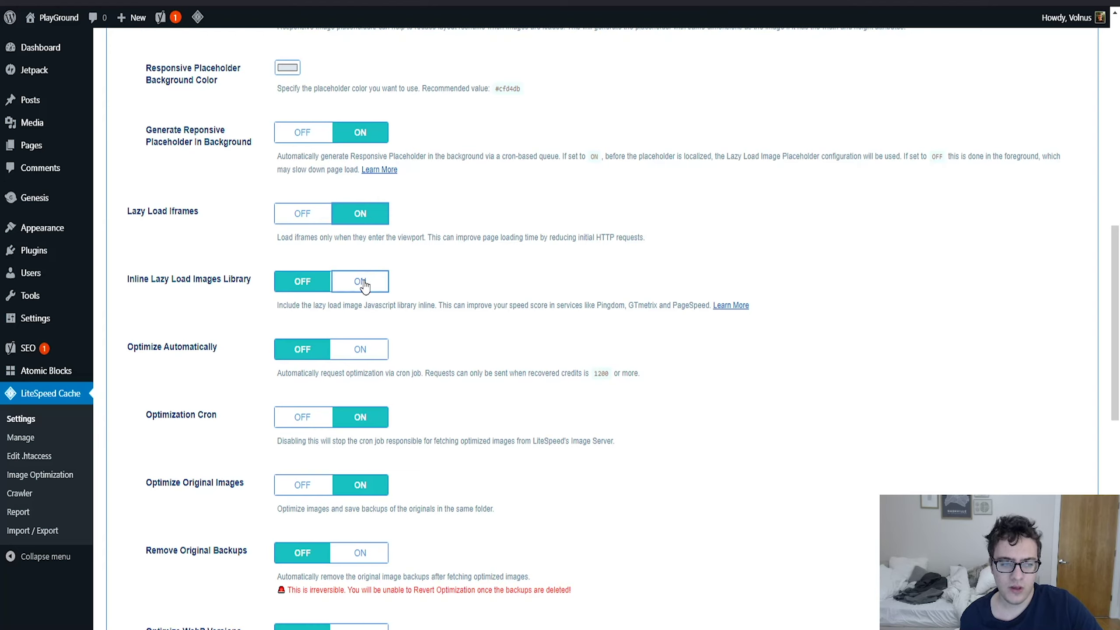
Read the Inline Lazy Load Images Library description, try the option on, and set it back to off.
{"action": "double_click", "coordinate": [459, 306]}
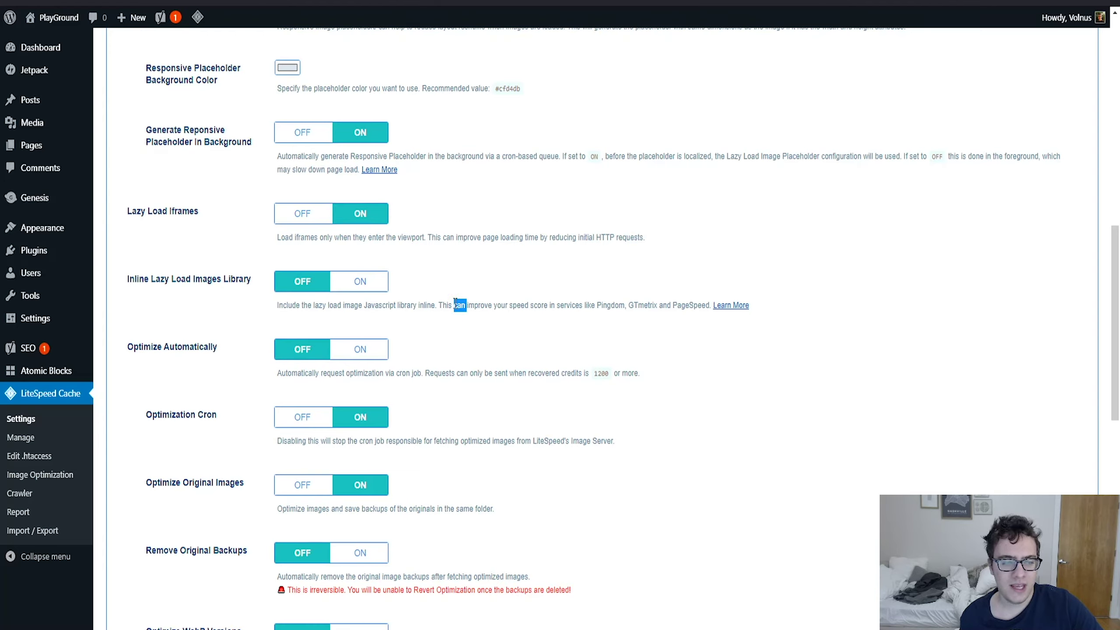
{"action": "left_click", "coordinate": [230, 279]}
{"action": "triple_click", "coordinate": [250, 279]}
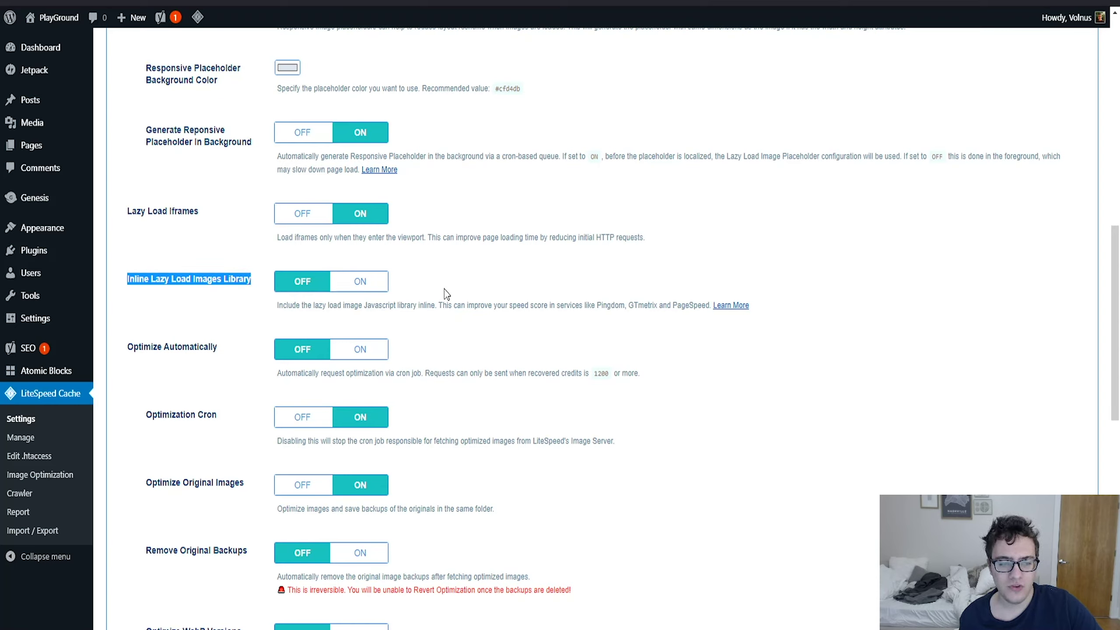
{"action": "left_click", "coordinate": [371, 284]}
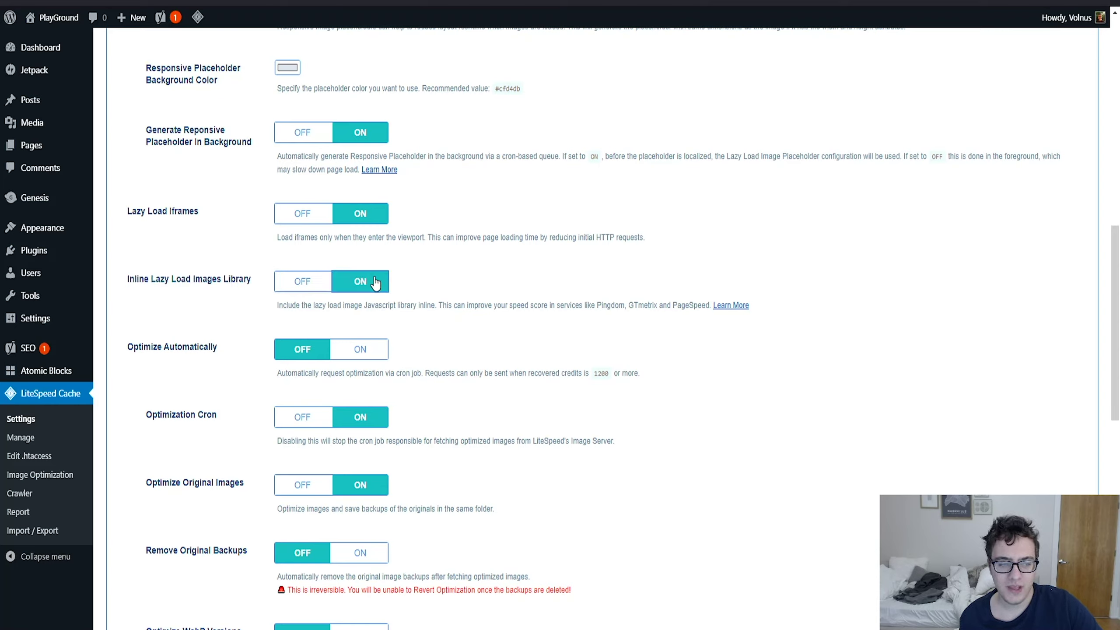
{"action": "left_click", "coordinate": [318, 284]}
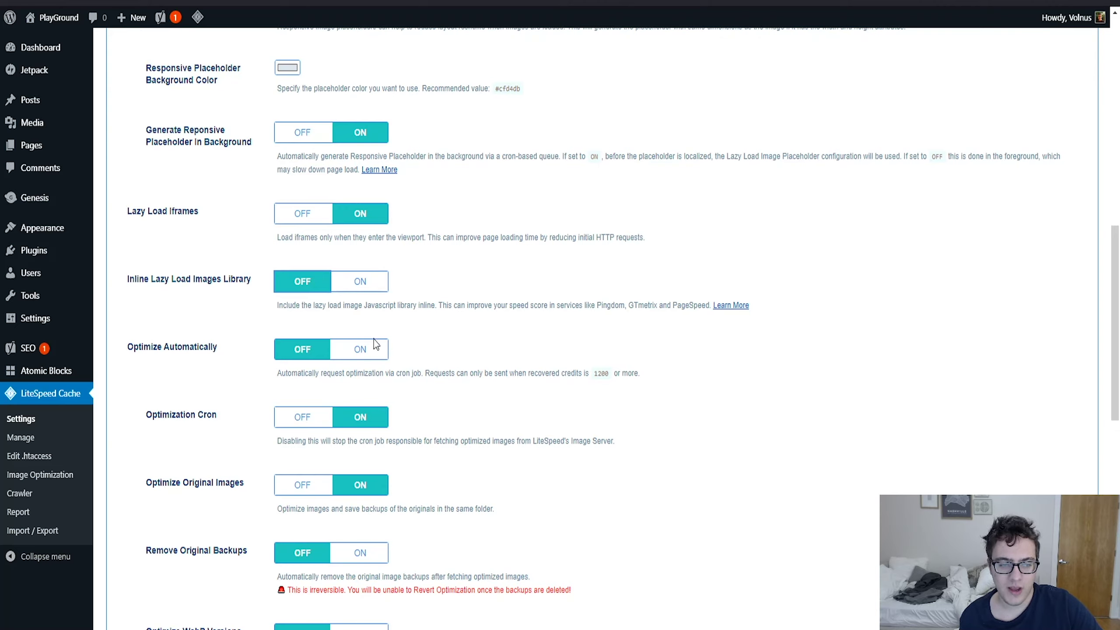
Try turning on Optimize Automatically, read its cron job and credit requirements, and set it back to off.
{"action": "left_click", "coordinate": [366, 351]}
{"action": "triple_click", "coordinate": [212, 349]}
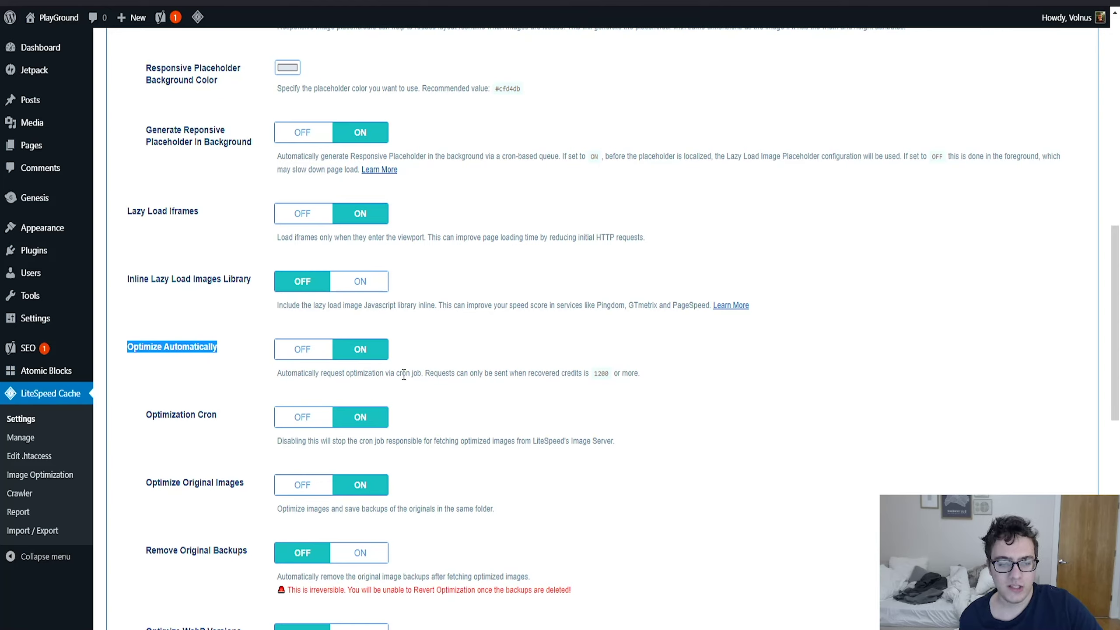
{"action": "left_click_drag", "start_coordinate": [403, 375], "coordinate": [474, 384]}
{"action": "left_click", "coordinate": [471, 387]}
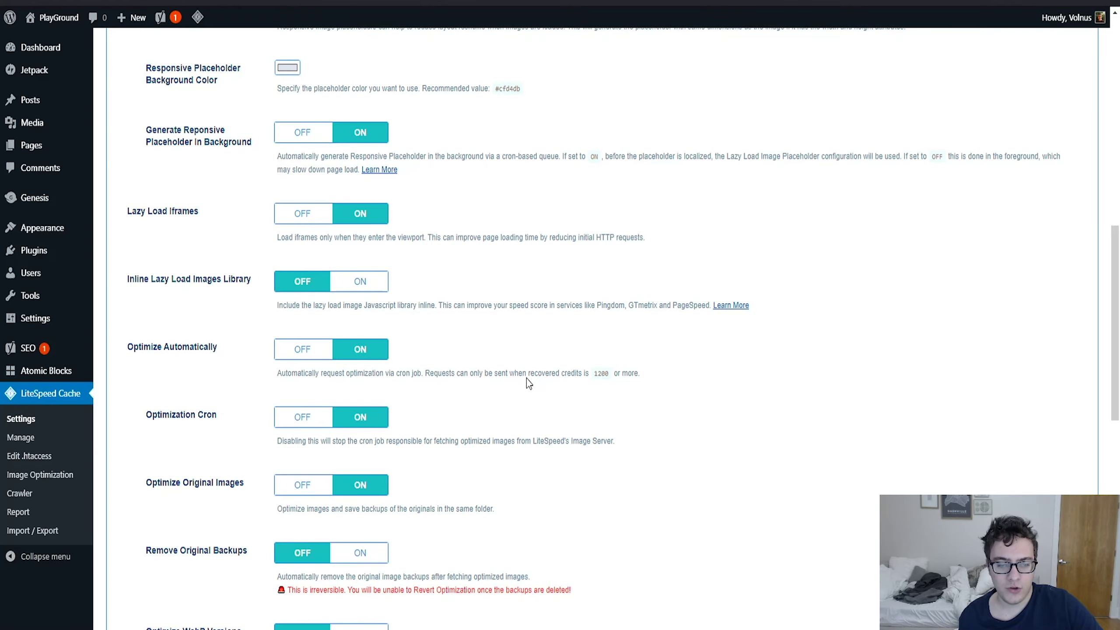
{"action": "scroll", "coordinate": [527, 377], "scroll_direction": "down", "scroll_amount": 4}
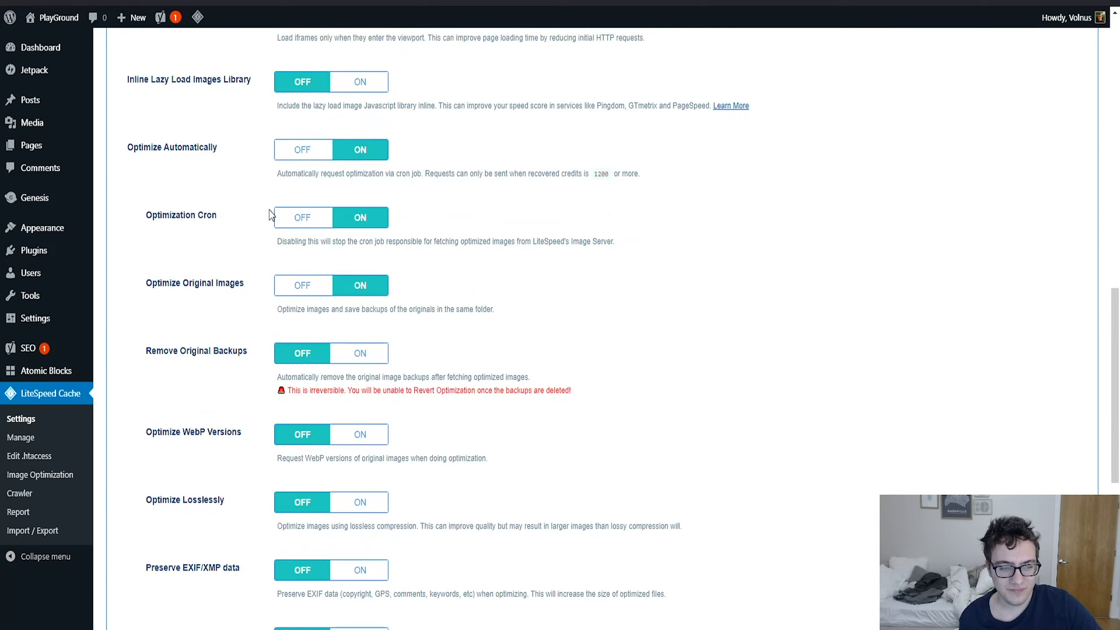
{"action": "left_click", "coordinate": [325, 151]}
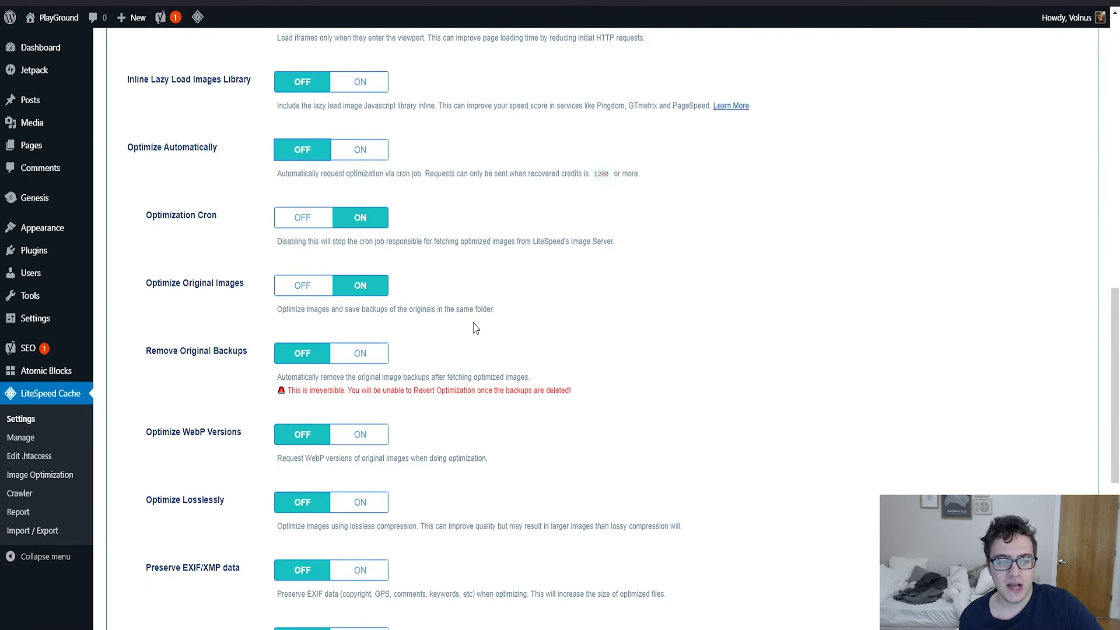
Review the image optimization and WebP replacement options in the rest of the Media settings.
{"action": "scroll", "coordinate": [441, 326], "scroll_direction": "down", "scroll_amount": 8}
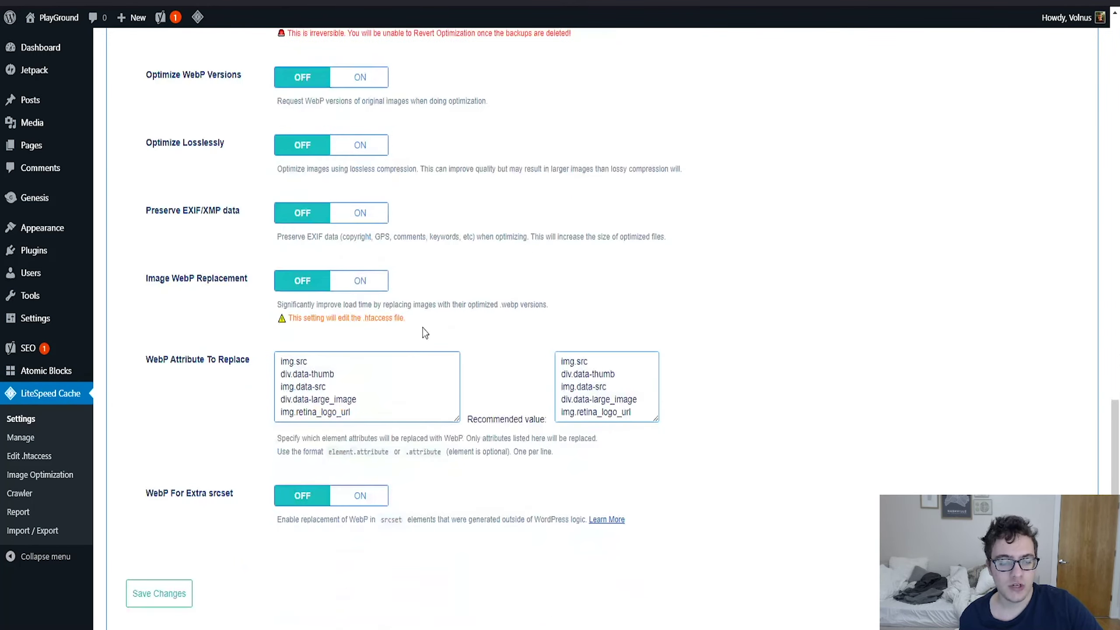
{"action": "scroll", "coordinate": [425, 333], "scroll_direction": "down", "scroll_amount": 1}
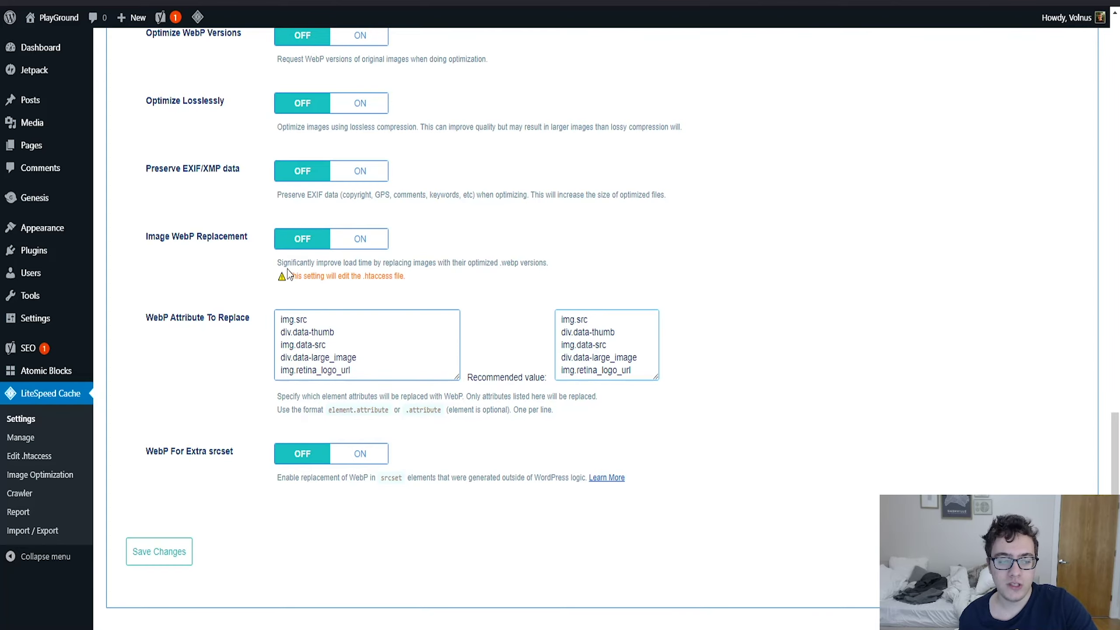
{"action": "scroll", "coordinate": [288, 273], "scroll_direction": "up", "scroll_amount": 9}
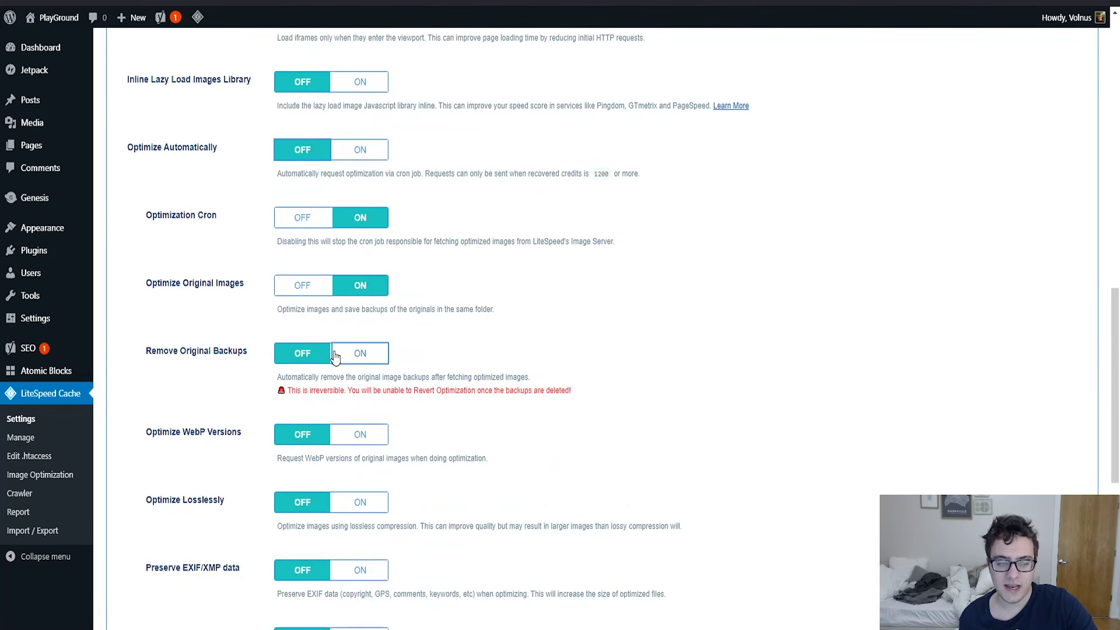
Try turning on Optimize Automatically in the Media settings.
{"action": "scroll", "coordinate": [344, 422], "scroll_direction": "down", "scroll_amount": 3}
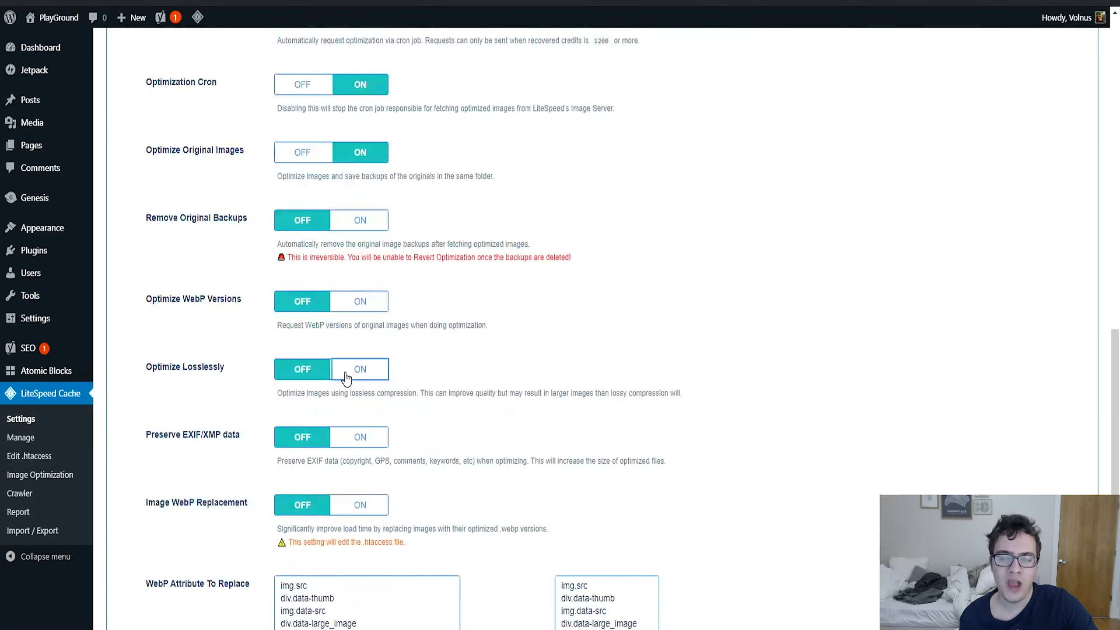
{"action": "scroll", "coordinate": [426, 220], "scroll_direction": "up", "scroll_amount": 2}
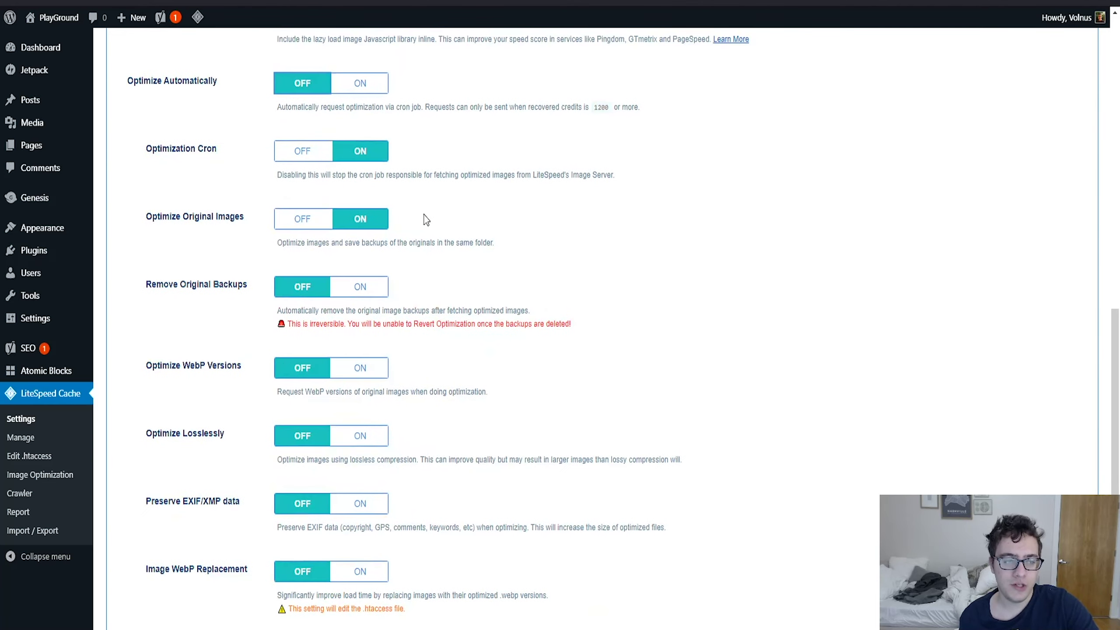
{"action": "scroll", "coordinate": [397, 207], "scroll_direction": "up", "scroll_amount": 3}
{"action": "left_click", "coordinate": [359, 218]}
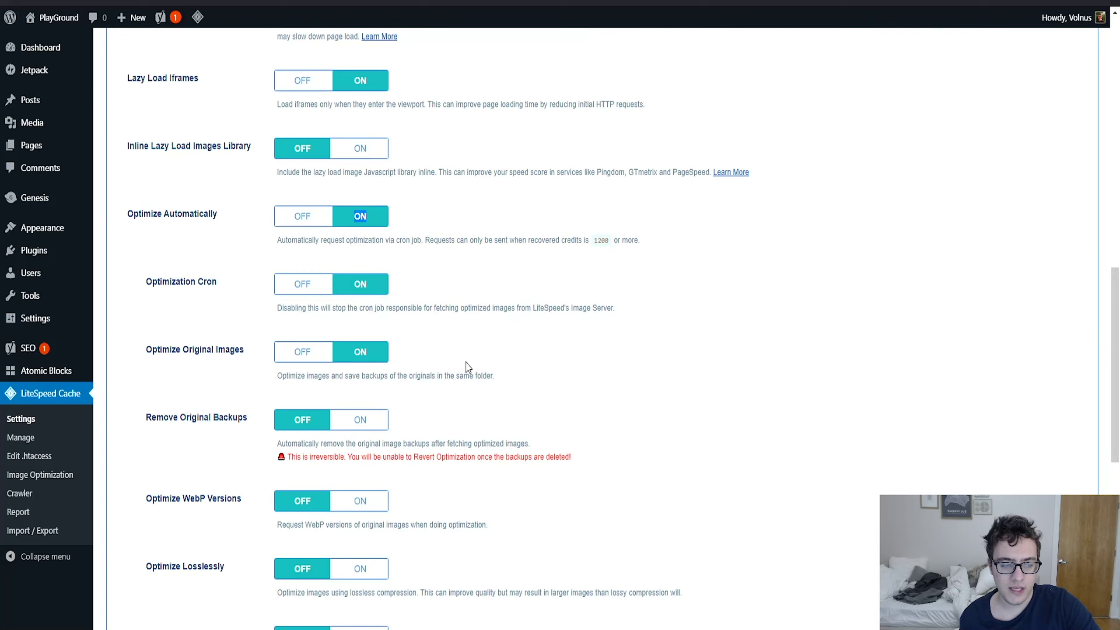
Review the backup removal, lossless, EXIF and WebP replacement options in the Media settings, including WebP Attribute To Replace.
{"action": "scroll", "coordinate": [467, 367], "scroll_direction": "down", "scroll_amount": 3}
{"action": "scroll", "coordinate": [472, 270], "scroll_direction": "down", "scroll_amount": 3}
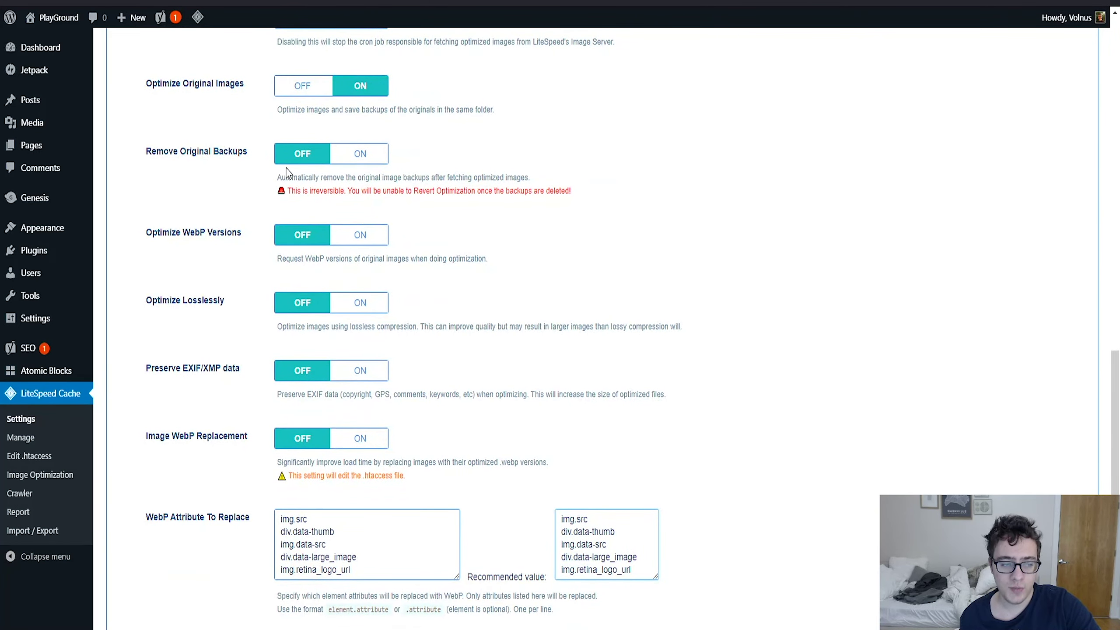
{"action": "scroll", "coordinate": [286, 168], "scroll_direction": "down", "scroll_amount": 2}
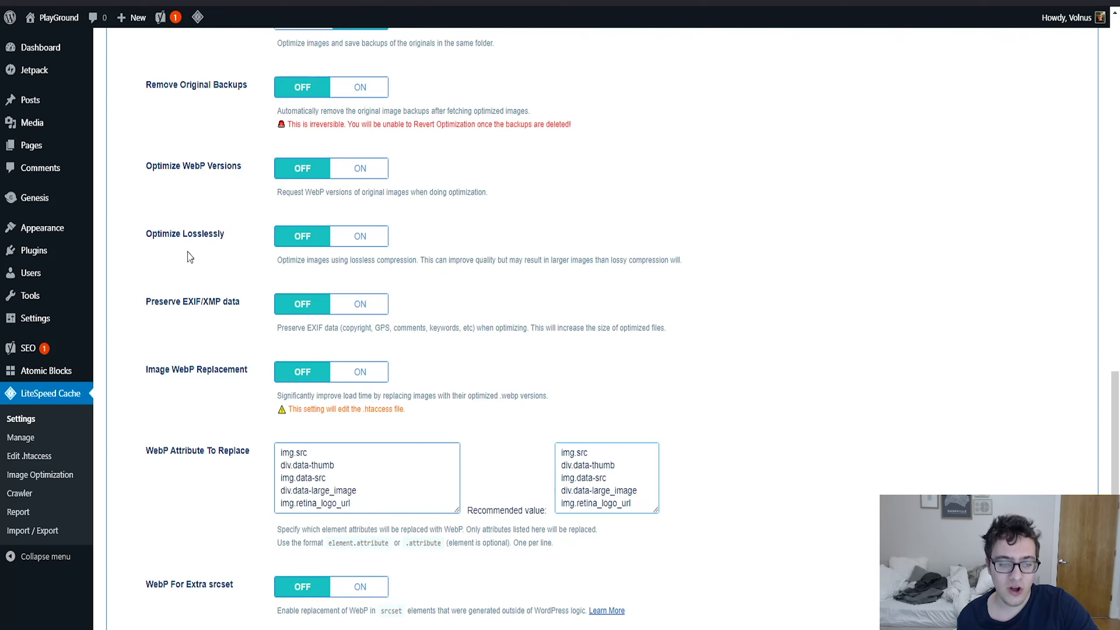
{"action": "scroll", "coordinate": [220, 333], "scroll_direction": "down", "scroll_amount": 2}
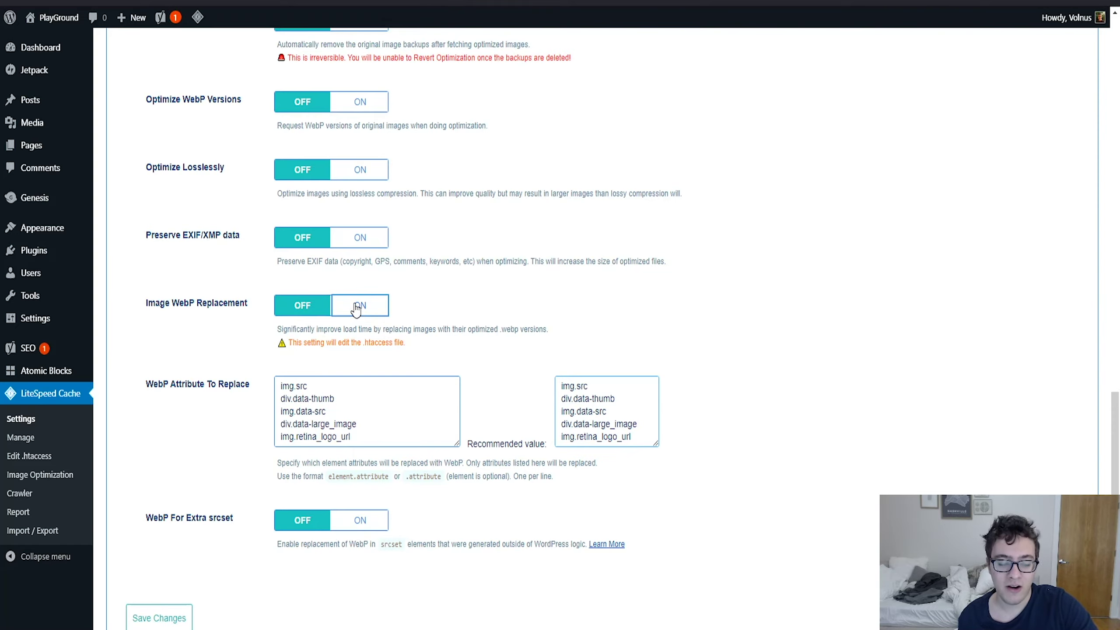
{"action": "scroll", "coordinate": [351, 293], "scroll_direction": "down", "scroll_amount": 2}
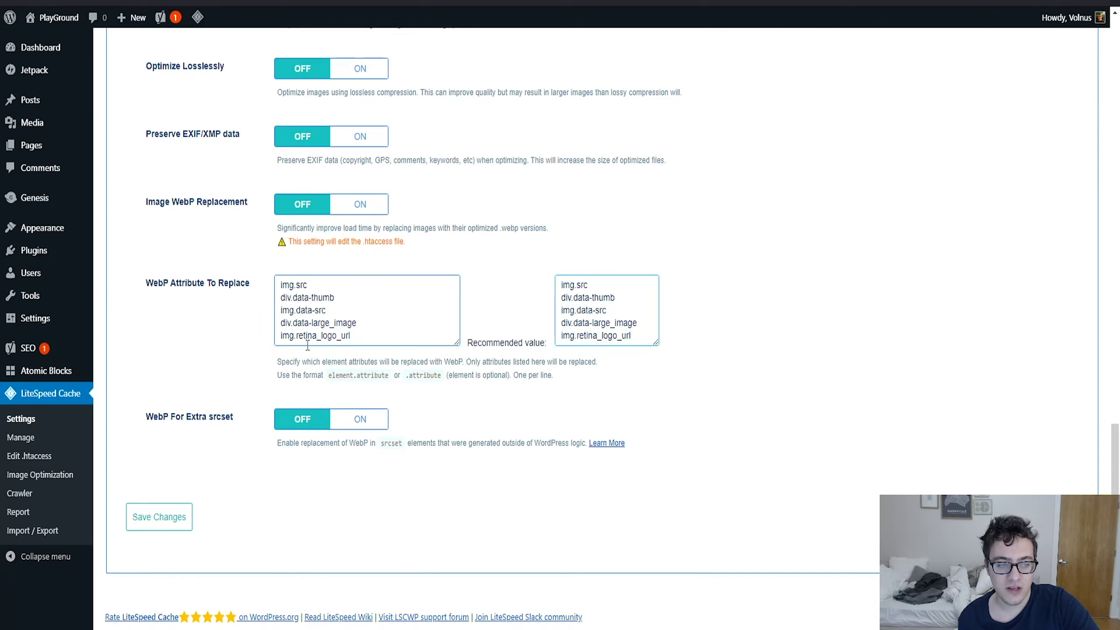
{"action": "scroll", "coordinate": [453, 301], "scroll_direction": "up", "scroll_amount": 5}
{"action": "scroll", "coordinate": [452, 301], "scroll_direction": "down", "scroll_amount": 5}
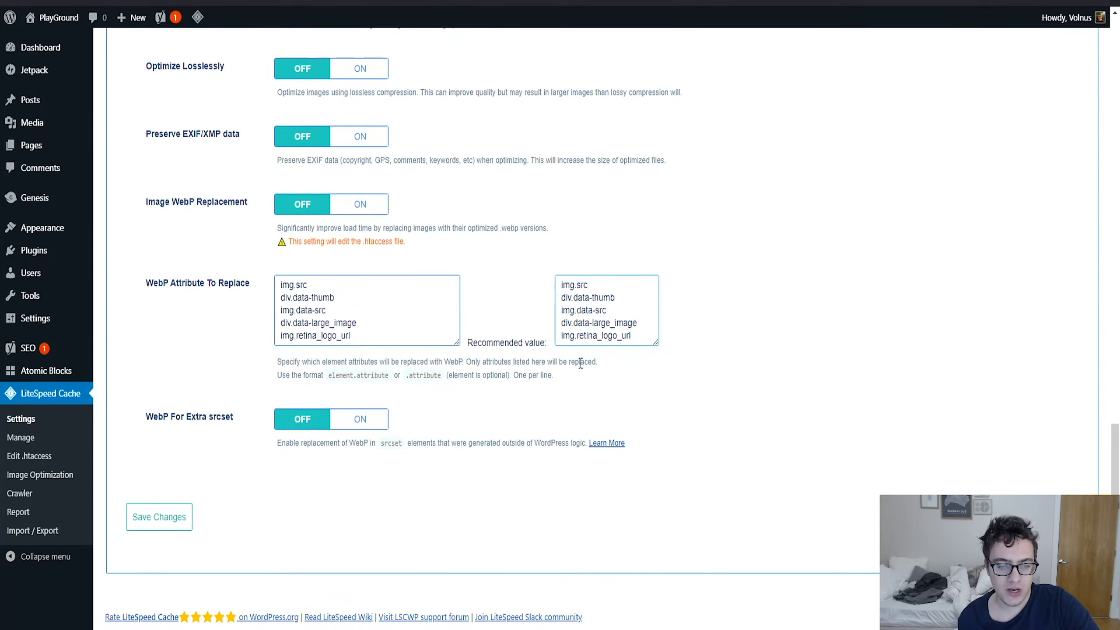
Turn off Optimize Automatically, Optimization Cron and Optimize Original Images, and save the Media settings.
{"action": "scroll", "coordinate": [474, 353], "scroll_direction": "up", "scroll_amount": 10}
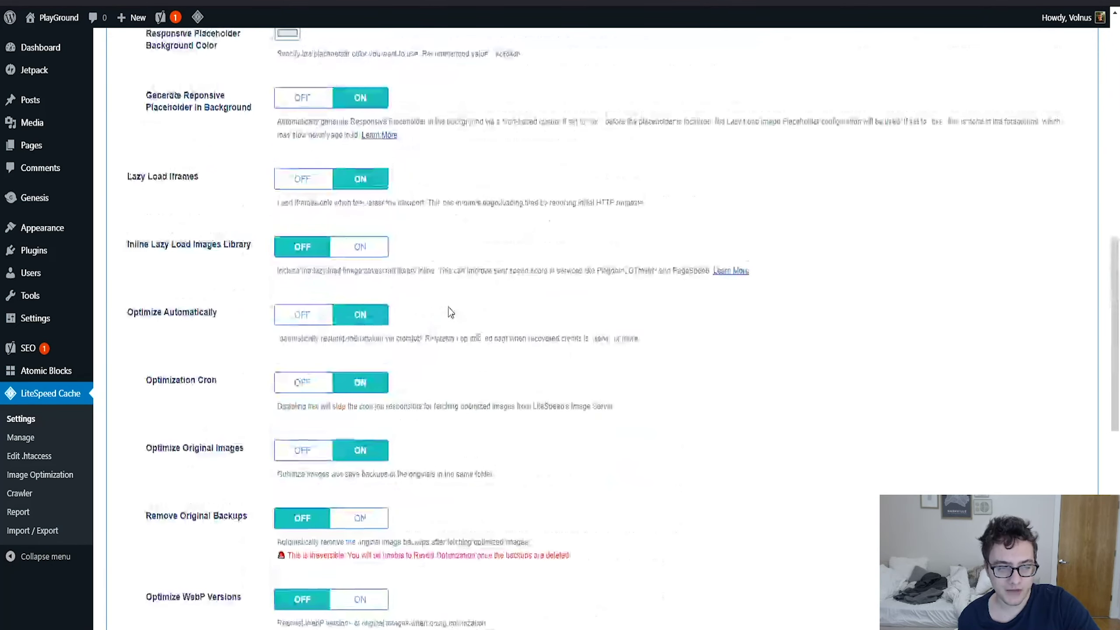
{"action": "left_click", "coordinate": [308, 321]}
{"action": "left_click", "coordinate": [307, 382]}
{"action": "left_click", "coordinate": [302, 451]}
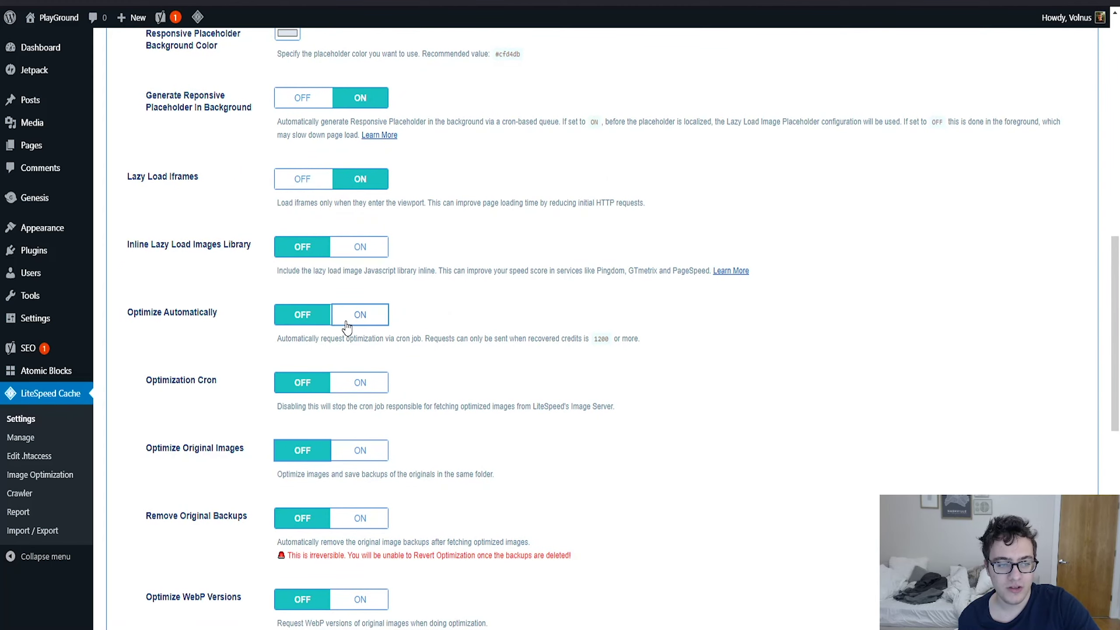
{"action": "scroll", "coordinate": [635, 320], "scroll_direction": "down", "scroll_amount": 10}
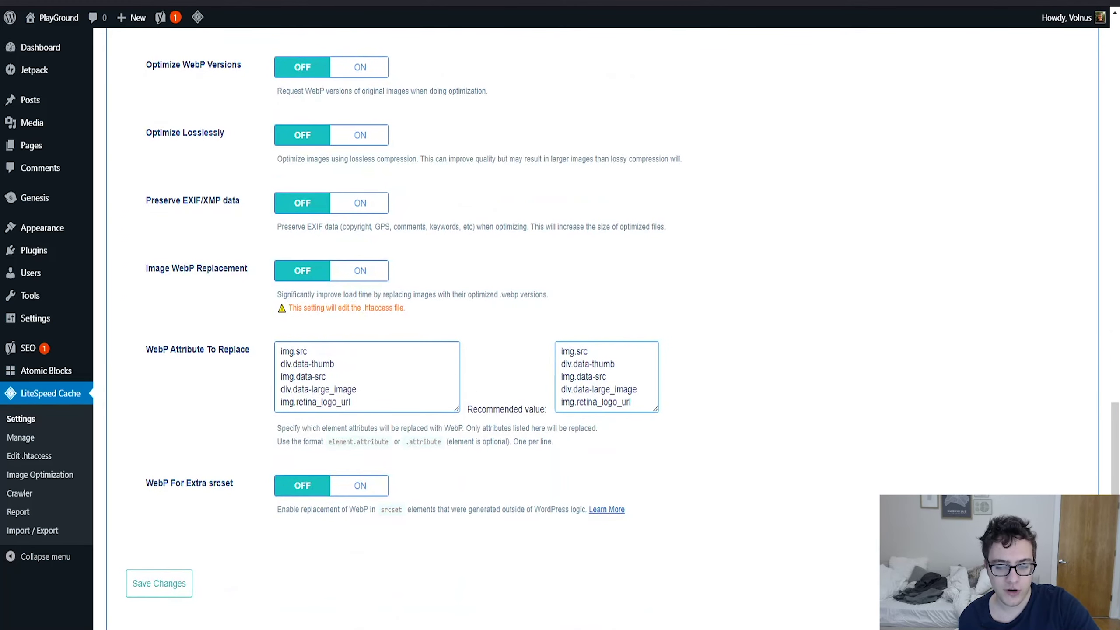
{"action": "left_click", "coordinate": [157, 589]}
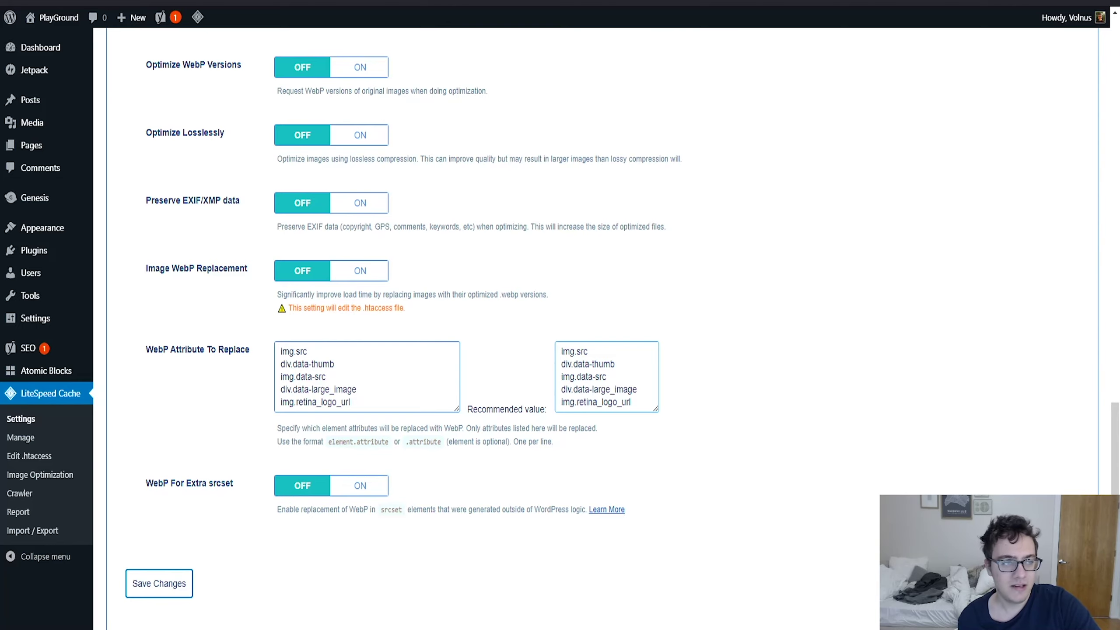
Reload the homepage's source code and examine the lazy-load markup of the mountain image.
{"action": "key", "text": "ctrl+Tab"}
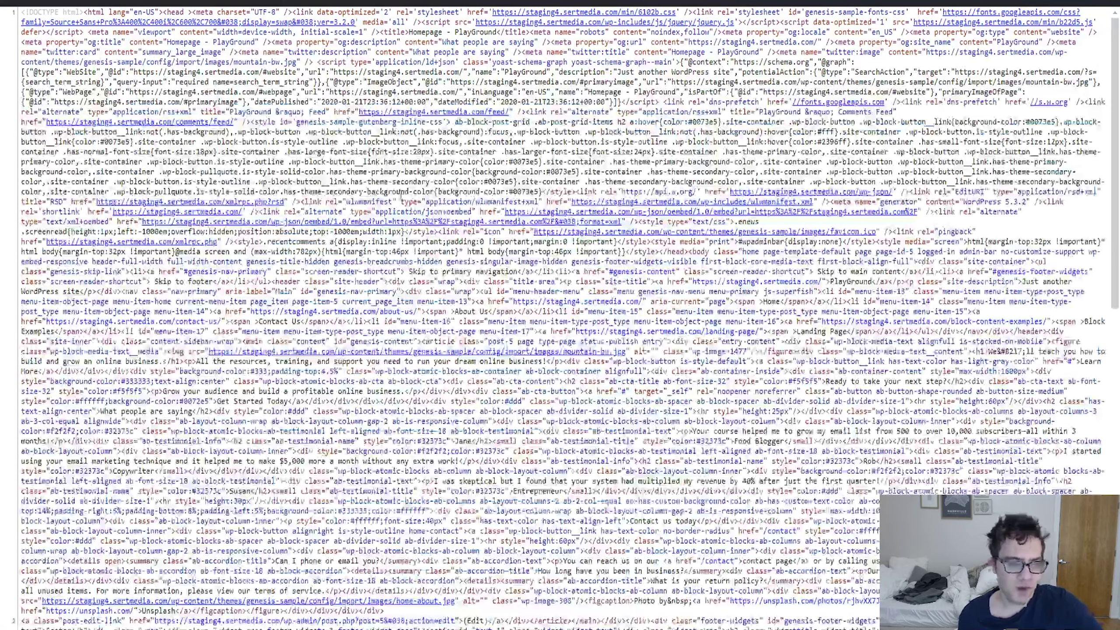
{"action": "key", "text": "F5"}
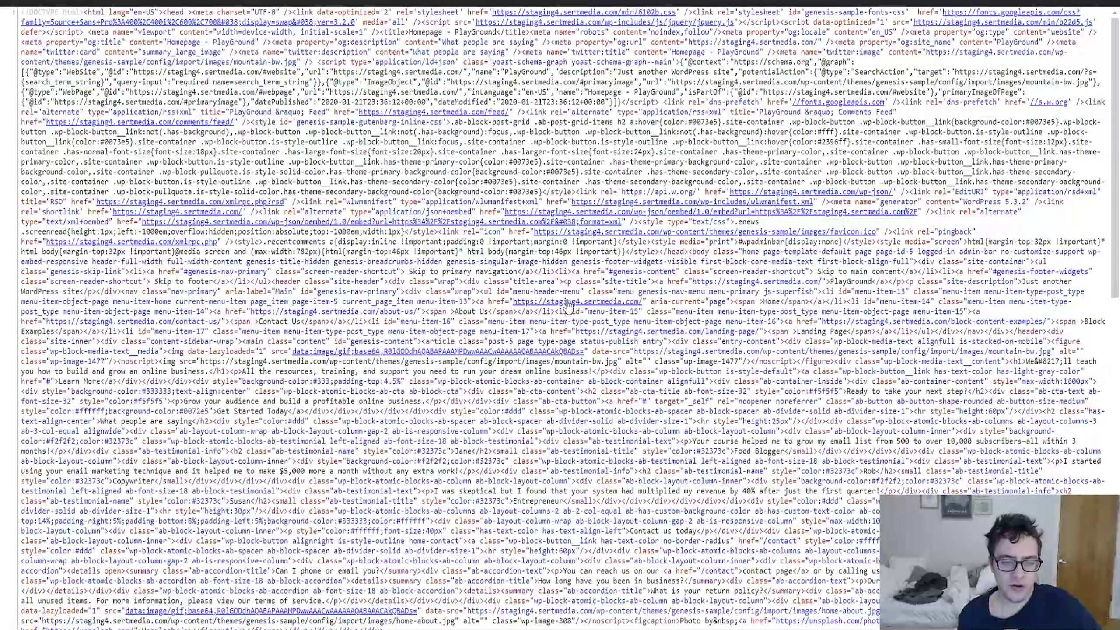
{"action": "left_click_drag", "start_coordinate": [200, 351], "coordinate": [222, 362]}
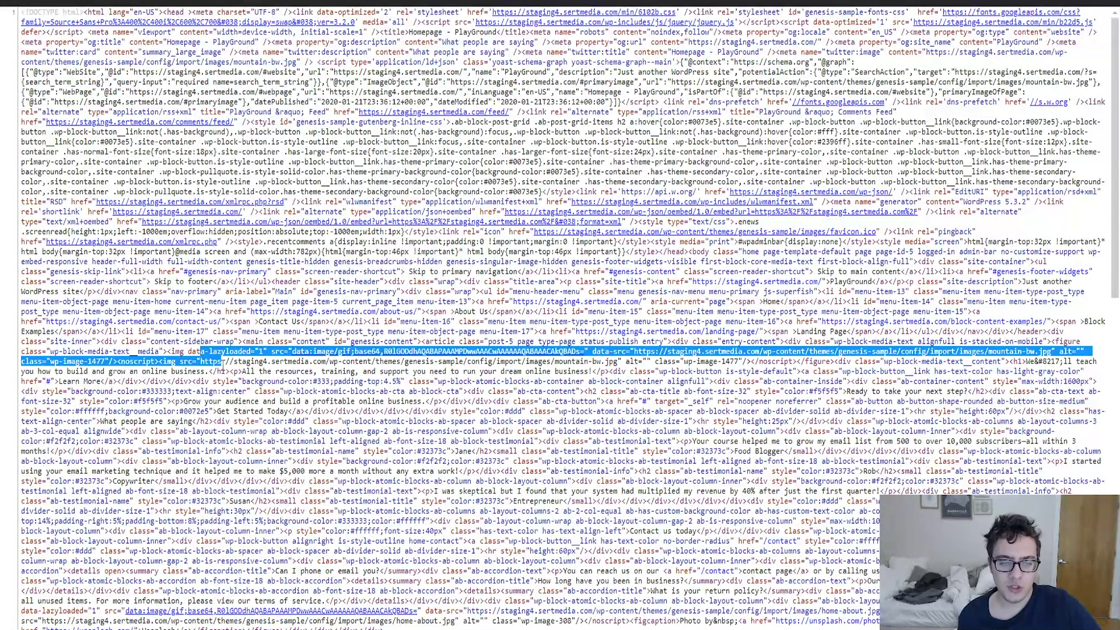
{"action": "left_click", "coordinate": [222, 362]}
{"action": "key", "text": "ctrl+a"}
{"action": "left_click", "coordinate": [714, 286]}
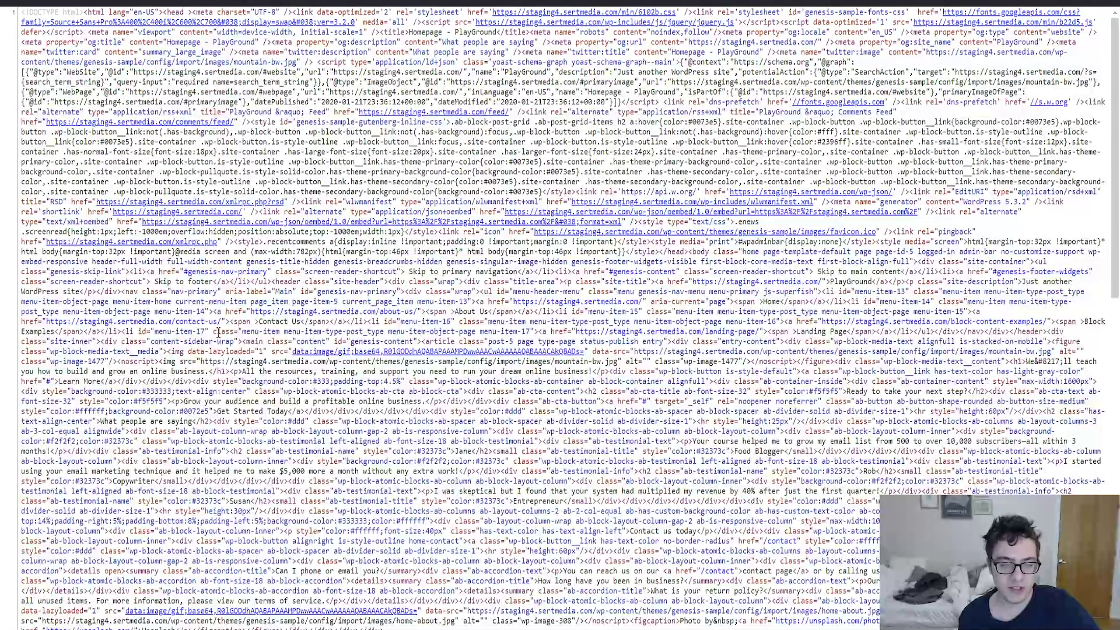
{"action": "left_click_drag", "start_coordinate": [227, 351], "coordinate": [243, 360]}
{"action": "left_click", "coordinate": [242, 360]}
View the live homepage from top to bottom to check how its images load.
{"action": "left_click", "coordinate": [409, 2]}
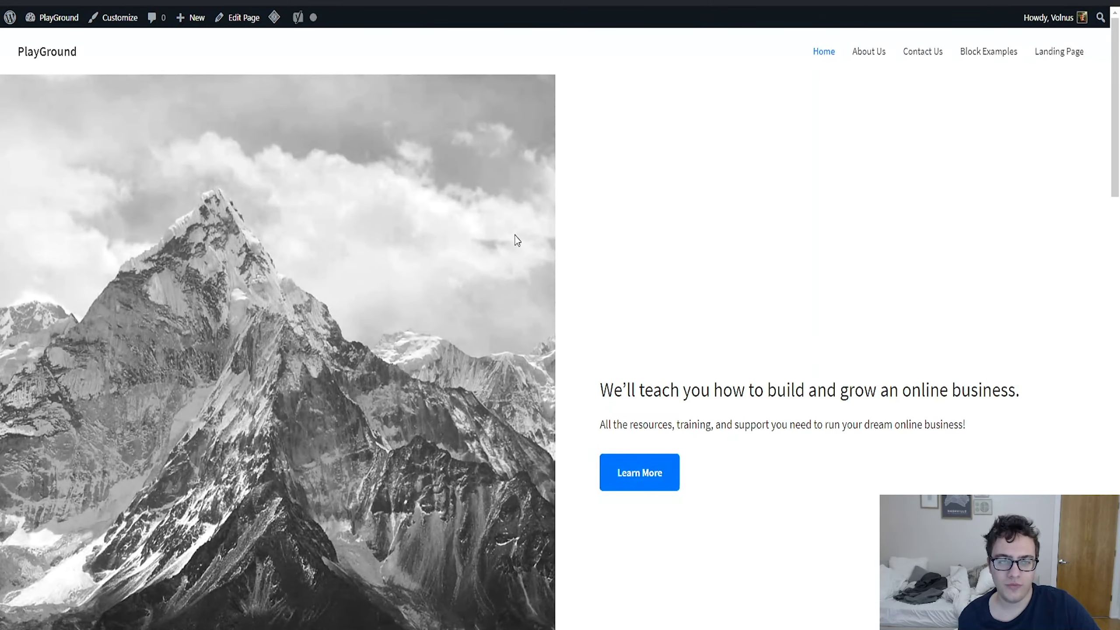
{"action": "scroll", "coordinate": [493, 210], "scroll_direction": "down", "scroll_amount": 20}
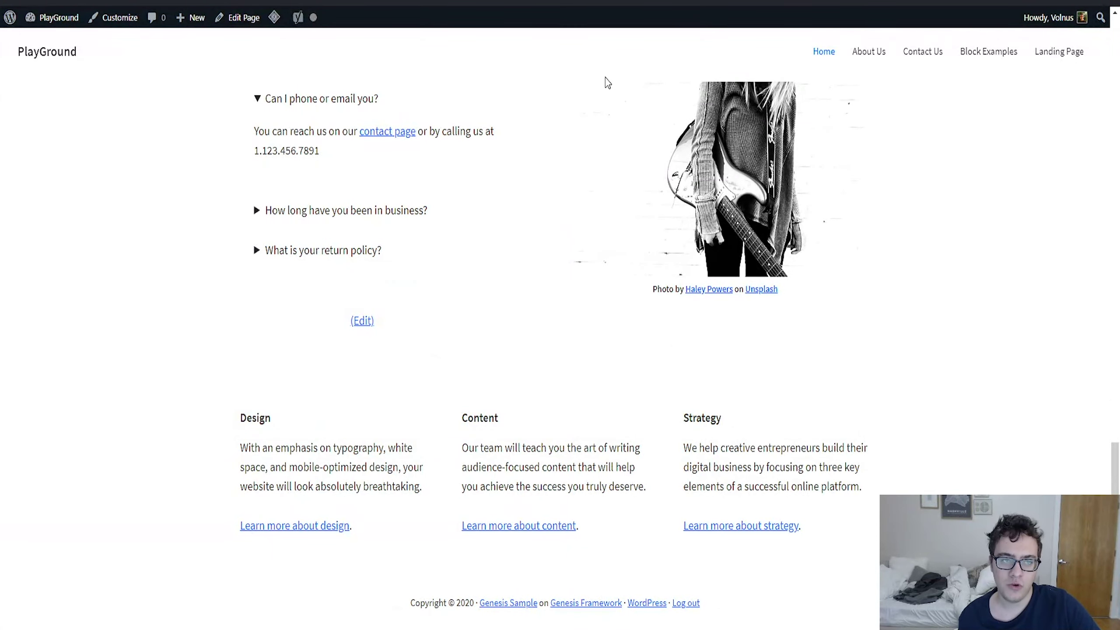
{"action": "scroll", "coordinate": [117, 359], "scroll_direction": "up", "scroll_amount": 20}
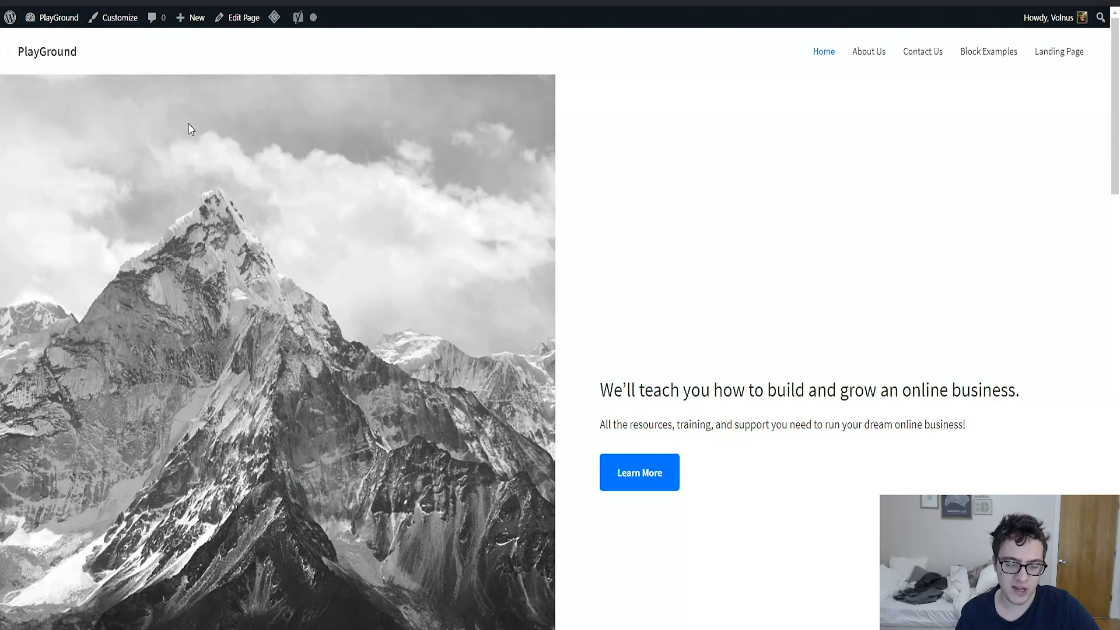
Reload the homepage with the developer tools' network log open, filter it to images, and check which load while scrolling.
{"action": "key", "text": "ctrl+shift+i"}
{"action": "left_click_drag", "start_coordinate": [634, 543], "coordinate": [623, 417]}
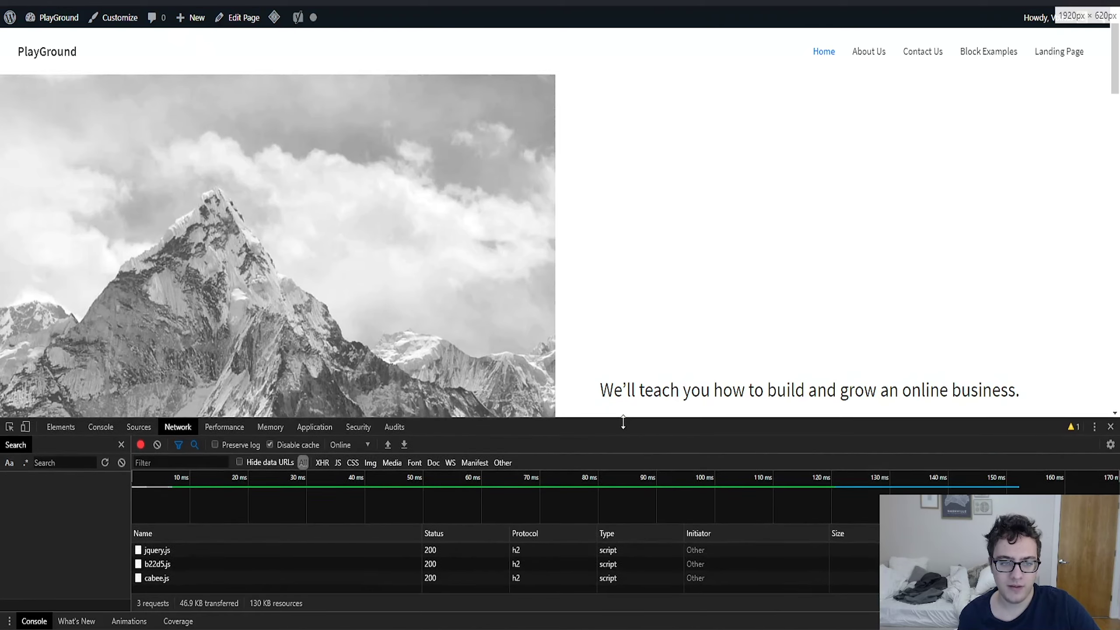
{"action": "key", "text": "ctrl+r"}
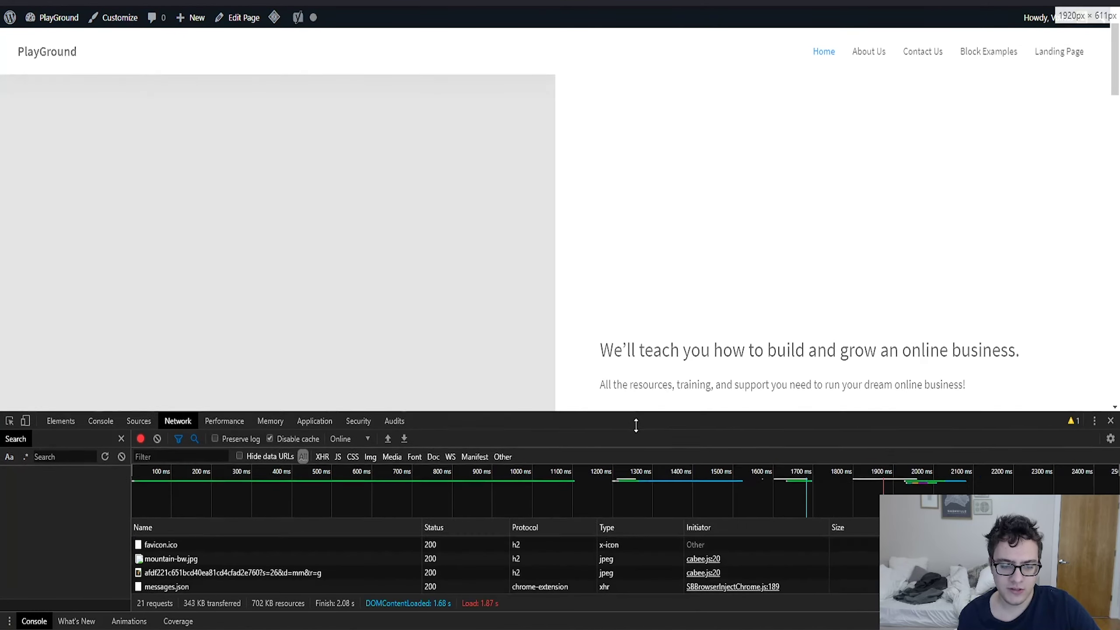
{"action": "left_click_drag", "start_coordinate": [635, 419], "coordinate": [629, 321]}
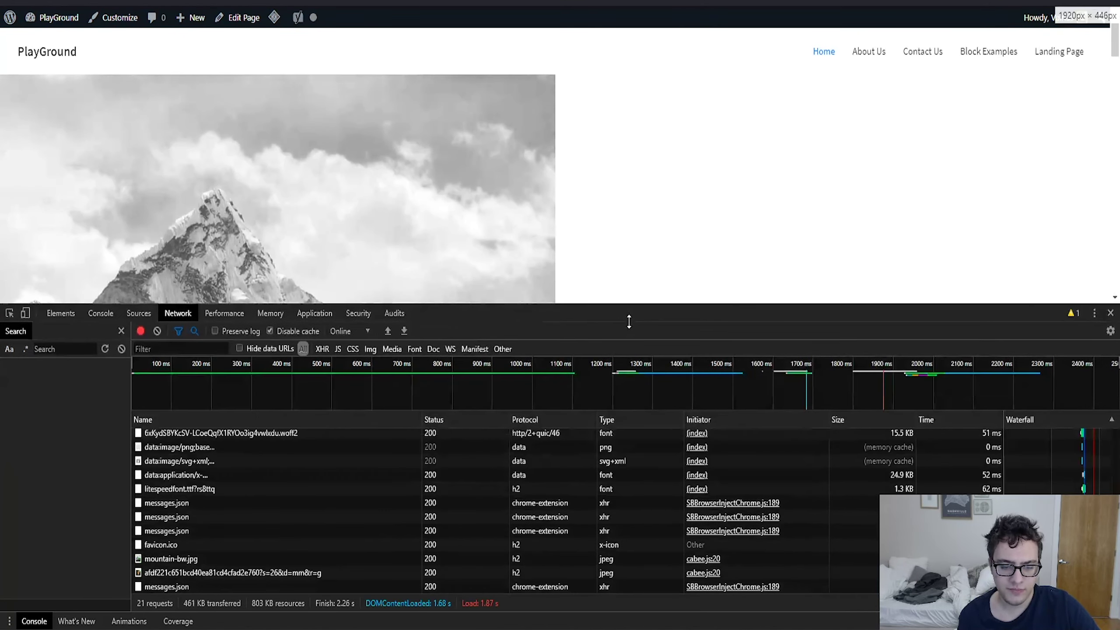
{"action": "left_click", "coordinate": [370, 348]}
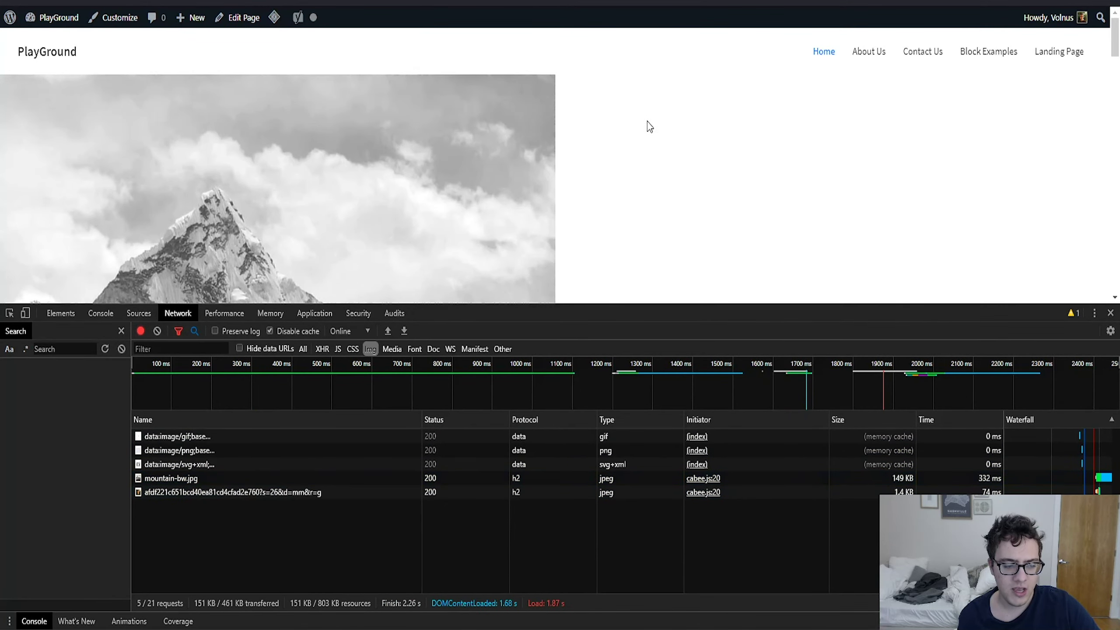
{"action": "scroll", "coordinate": [648, 120], "scroll_direction": "down", "scroll_amount": 15}
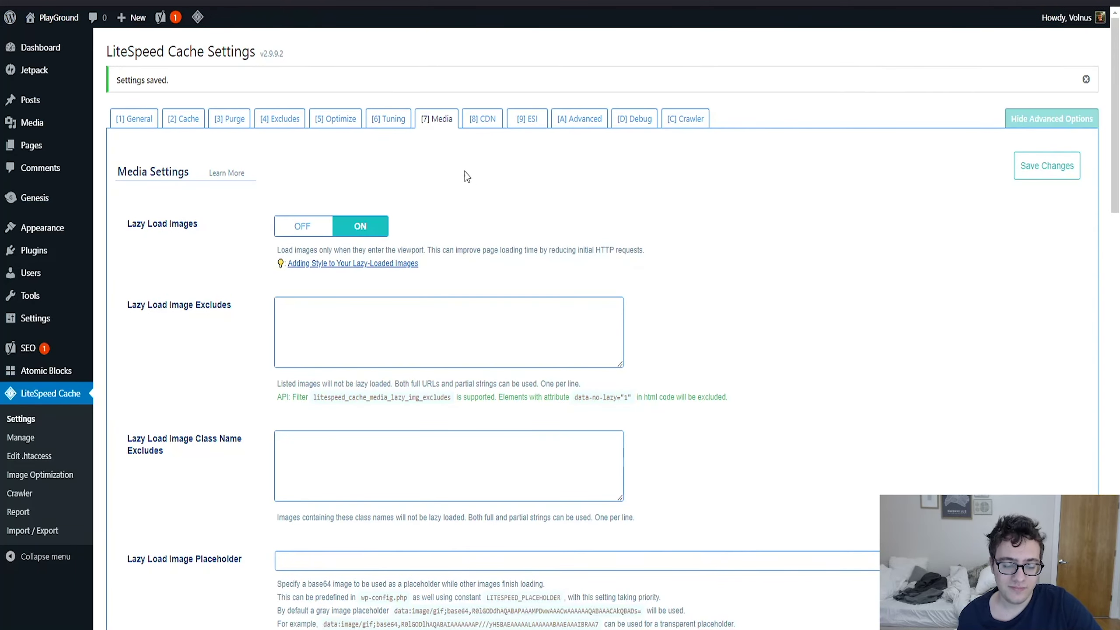
Return to the LiteSpeed Cache settings and look over the saved Media options.
{"action": "scroll", "coordinate": [464, 174], "scroll_direction": "down", "scroll_amount": 10}
{"action": "scroll", "coordinate": [464, 177], "scroll_direction": "down", "scroll_amount": 18}
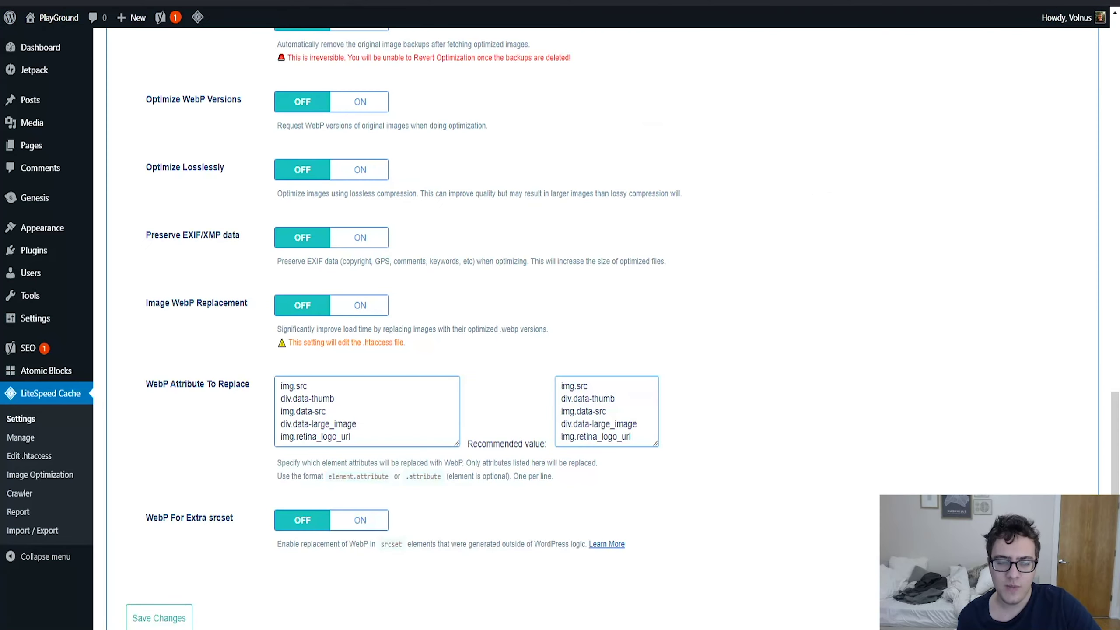
{"action": "scroll", "coordinate": [713, 517], "scroll_direction": "up", "scroll_amount": 20}
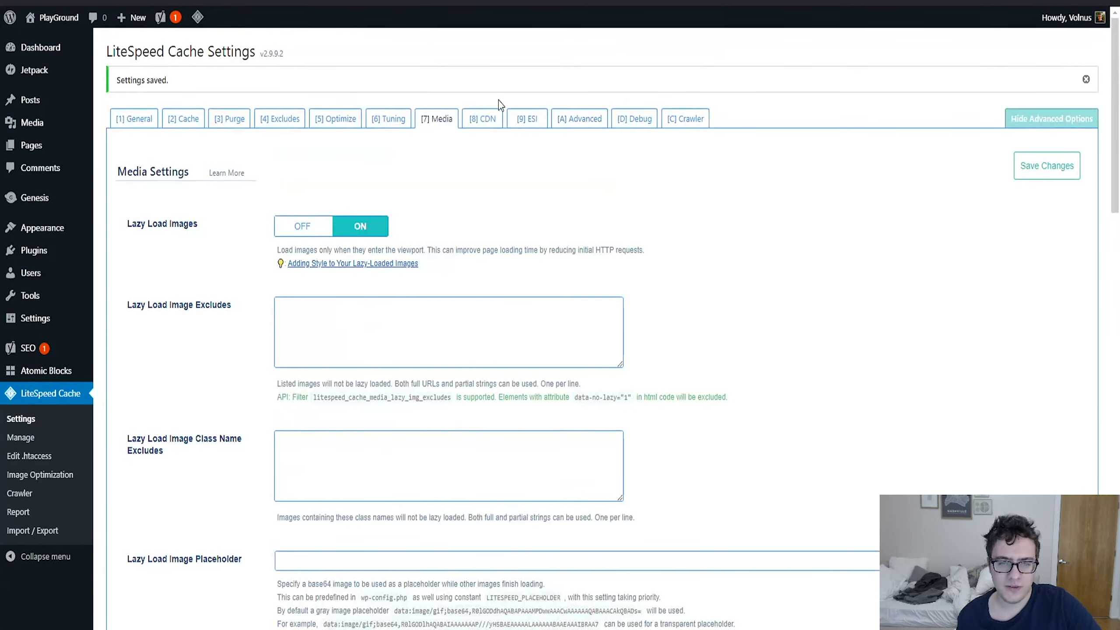
Open the CDN settings and review the CDN mapping, original URLs, included directories and exclude path options.
{"action": "left_click", "coordinate": [490, 121]}
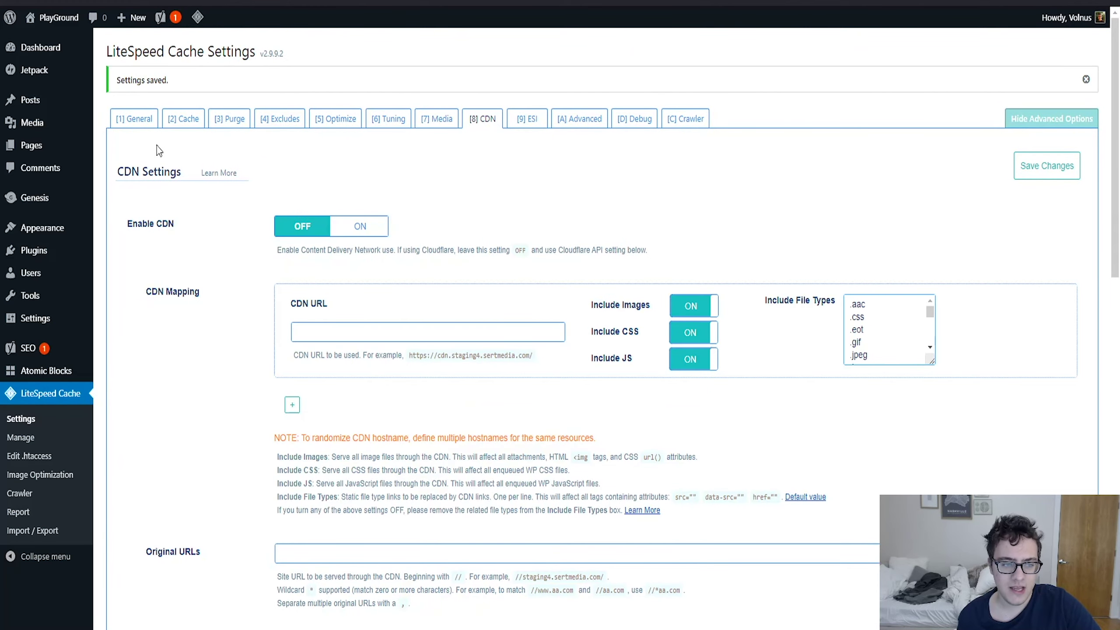
{"action": "scroll", "coordinate": [325, 169], "scroll_direction": "down", "scroll_amount": 3}
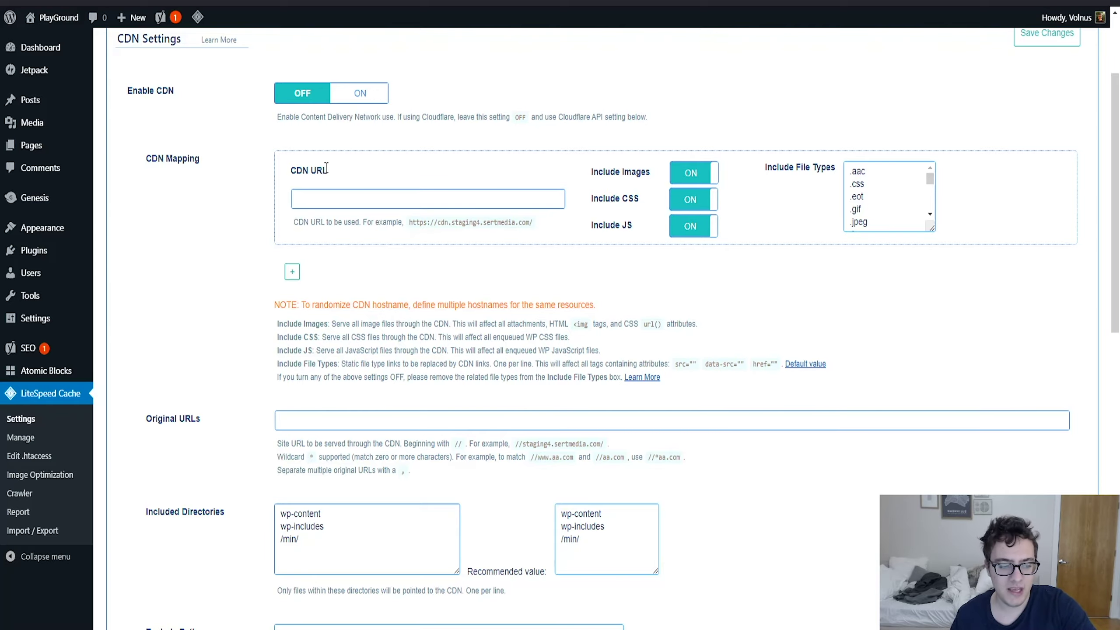
{"action": "scroll", "coordinate": [326, 168], "scroll_direction": "down", "scroll_amount": 5}
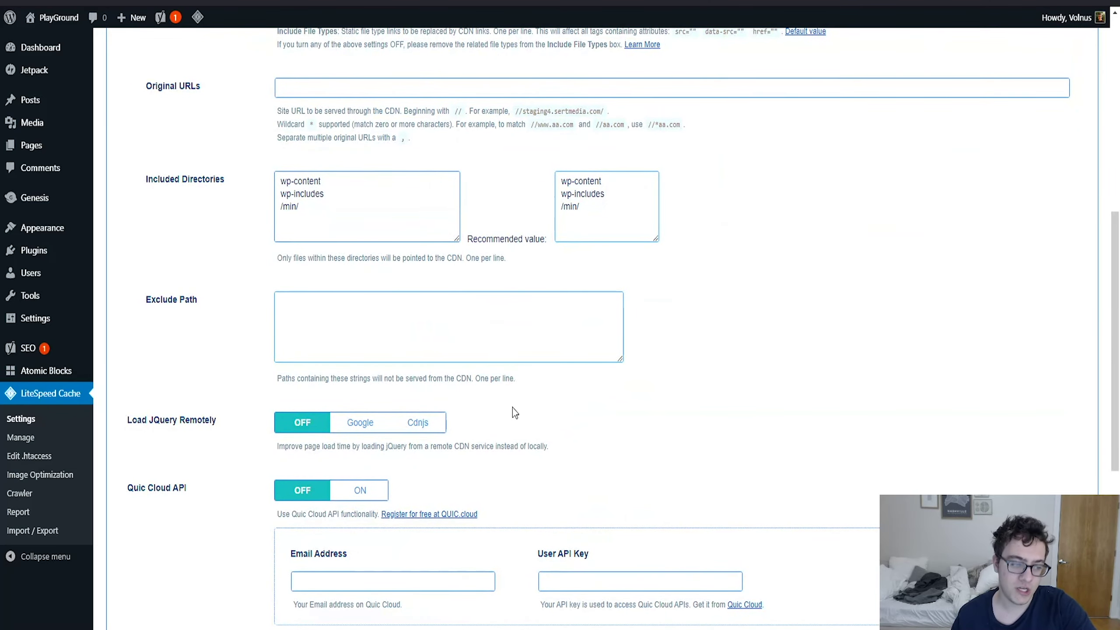
{"action": "scroll", "coordinate": [511, 397], "scroll_direction": "up", "scroll_amount": 4}
{"action": "scroll", "coordinate": [504, 341], "scroll_direction": "up", "scroll_amount": 3}
{"action": "scroll", "coordinate": [500, 325], "scroll_direction": "down", "scroll_amount": 12}
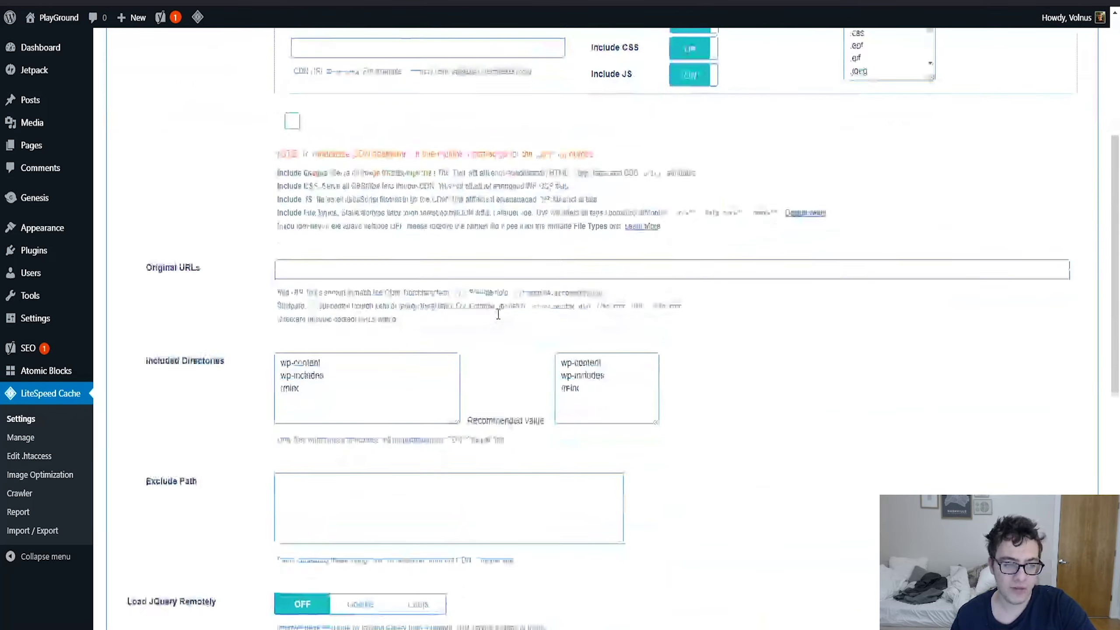
{"action": "scroll", "coordinate": [496, 284], "scroll_direction": "up", "scroll_amount": 4}
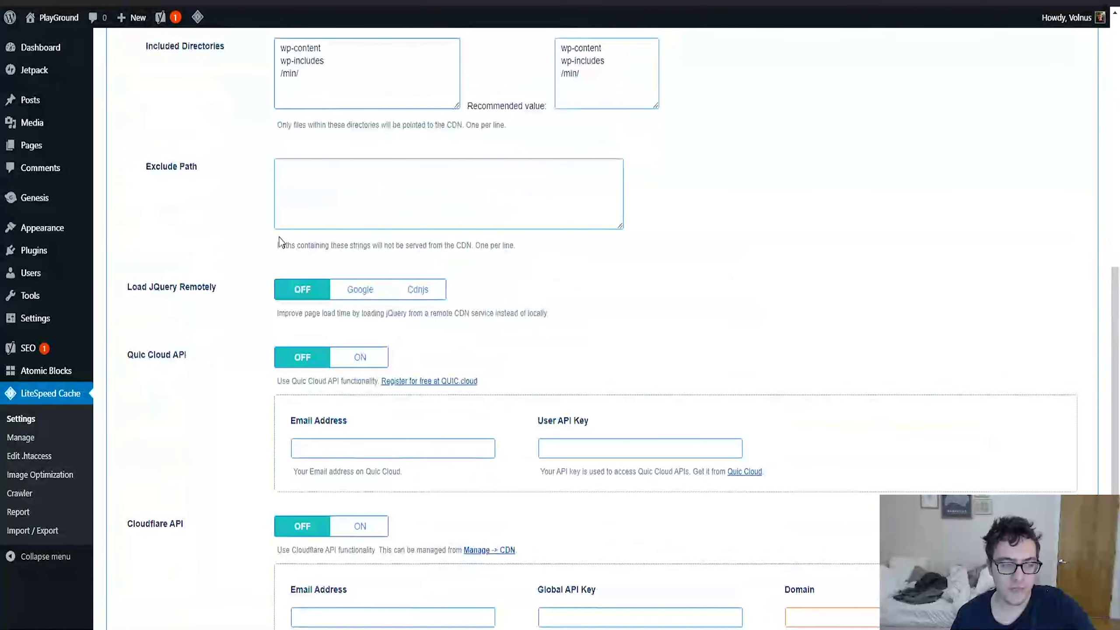
Examine the Load JQuery Remotely choices and the Quic Cloud and Cloudflare API options.
{"action": "triple_click", "coordinate": [187, 299]}
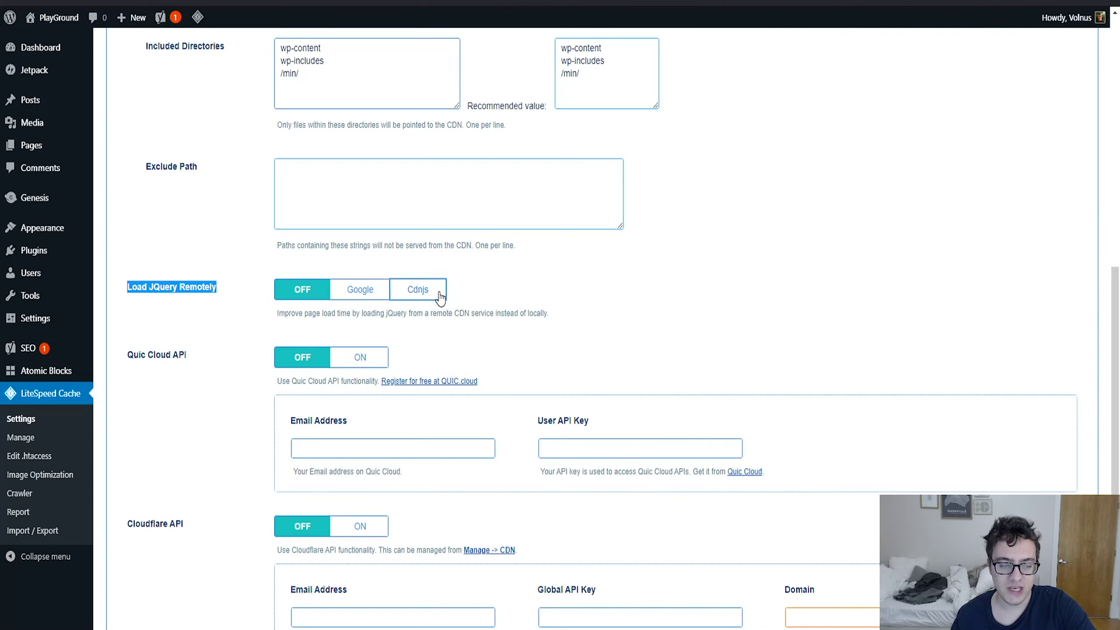
{"action": "scroll", "coordinate": [439, 292], "scroll_direction": "down", "scroll_amount": 5}
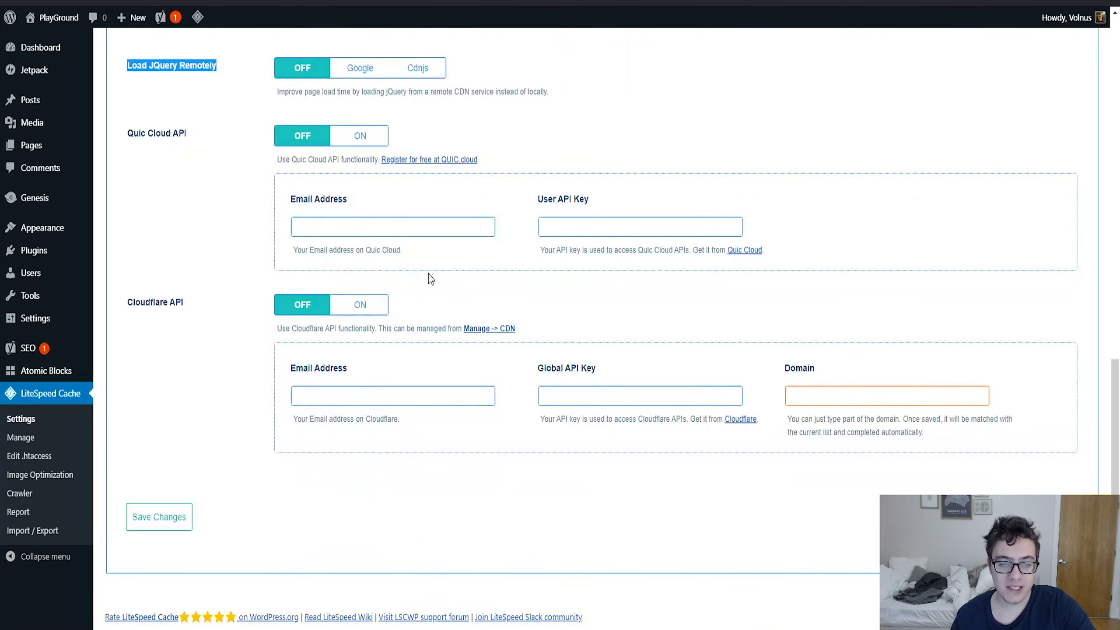
{"action": "scroll", "coordinate": [428, 273], "scroll_direction": "up", "scroll_amount": 3}
{"action": "scroll", "coordinate": [426, 240], "scroll_direction": "up", "scroll_amount": 2}
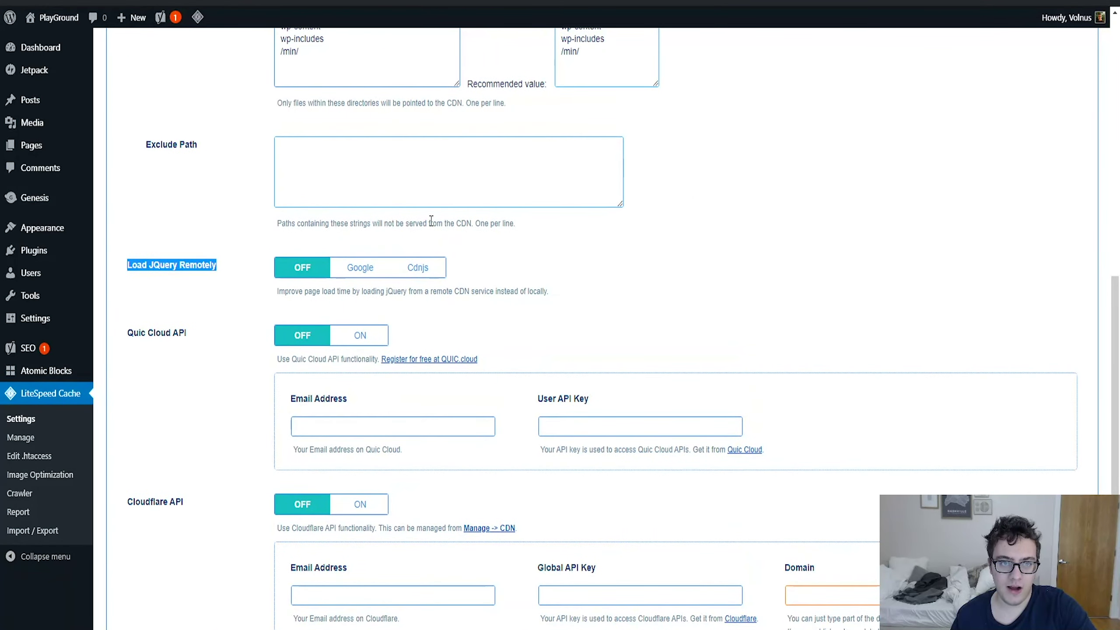
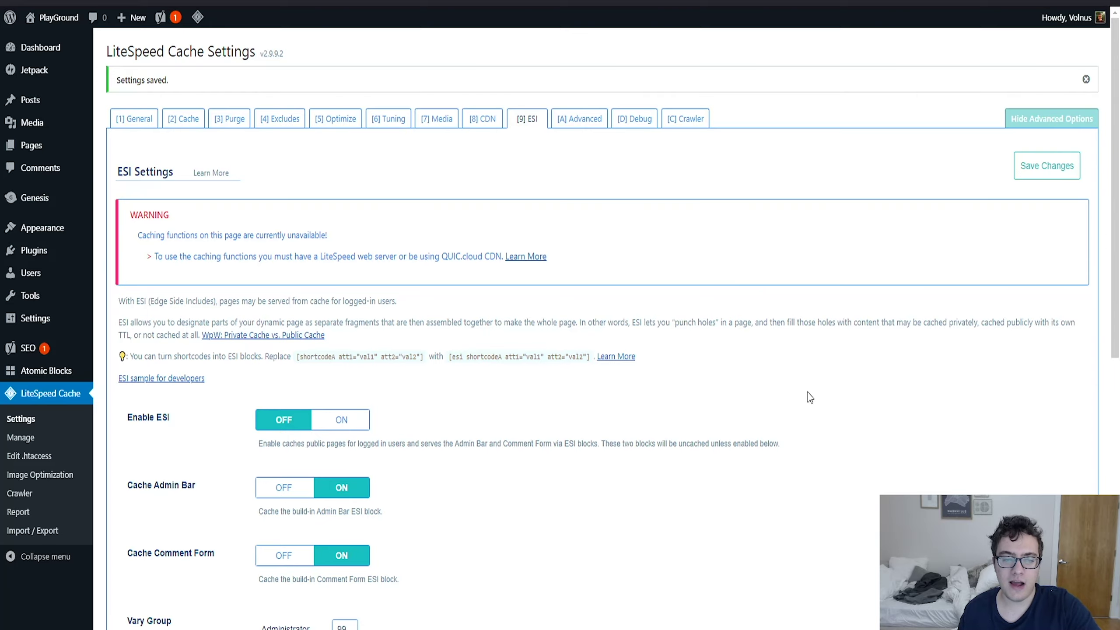
Review the ESI settings, including the admin bar, comment form and vary group options and the shortcode replacement note.
{"action": "scroll", "coordinate": [722, 459], "scroll_direction": "down", "scroll_amount": 3}
{"action": "scroll", "coordinate": [714, 467], "scroll_direction": "down", "scroll_amount": 6}
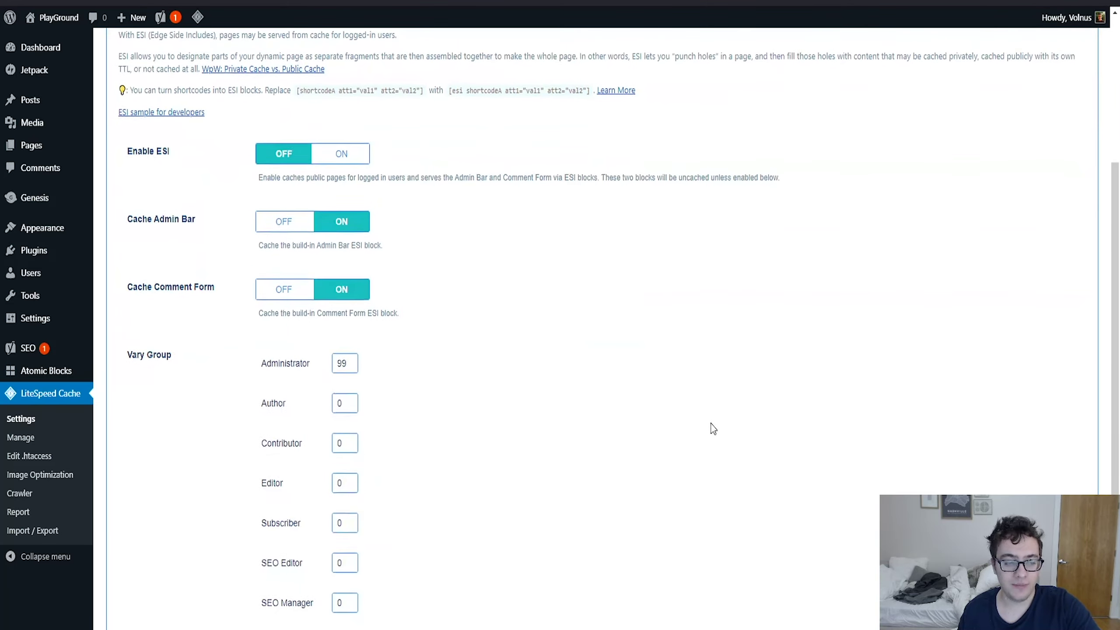
{"action": "scroll", "coordinate": [701, 374], "scroll_direction": "up", "scroll_amount": 4}
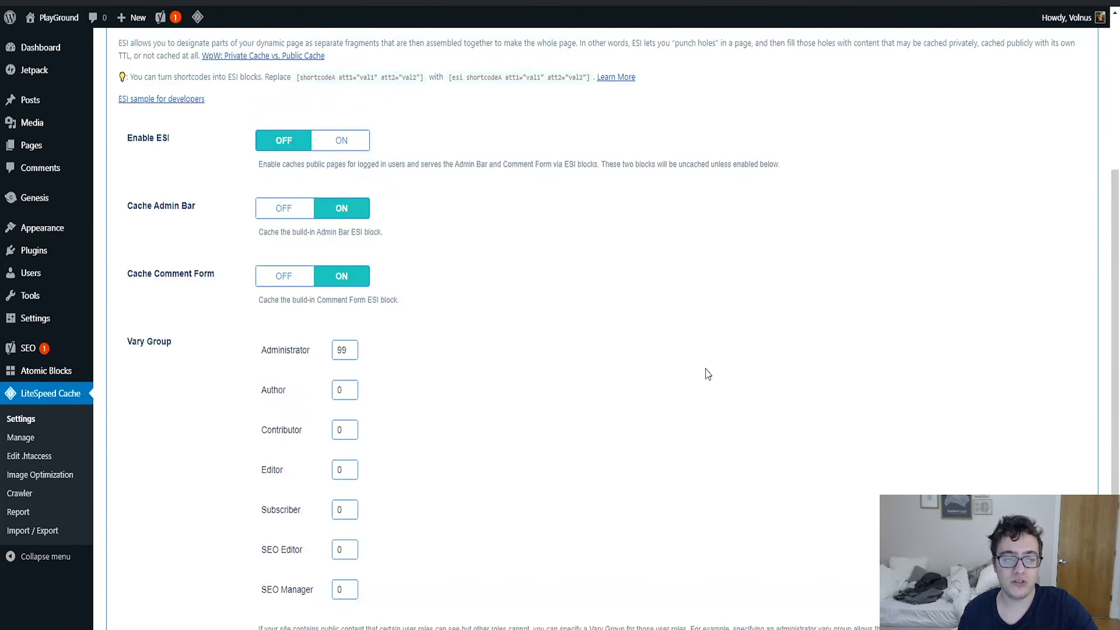
{"action": "scroll", "coordinate": [718, 392], "scroll_direction": "up", "scroll_amount": 4}
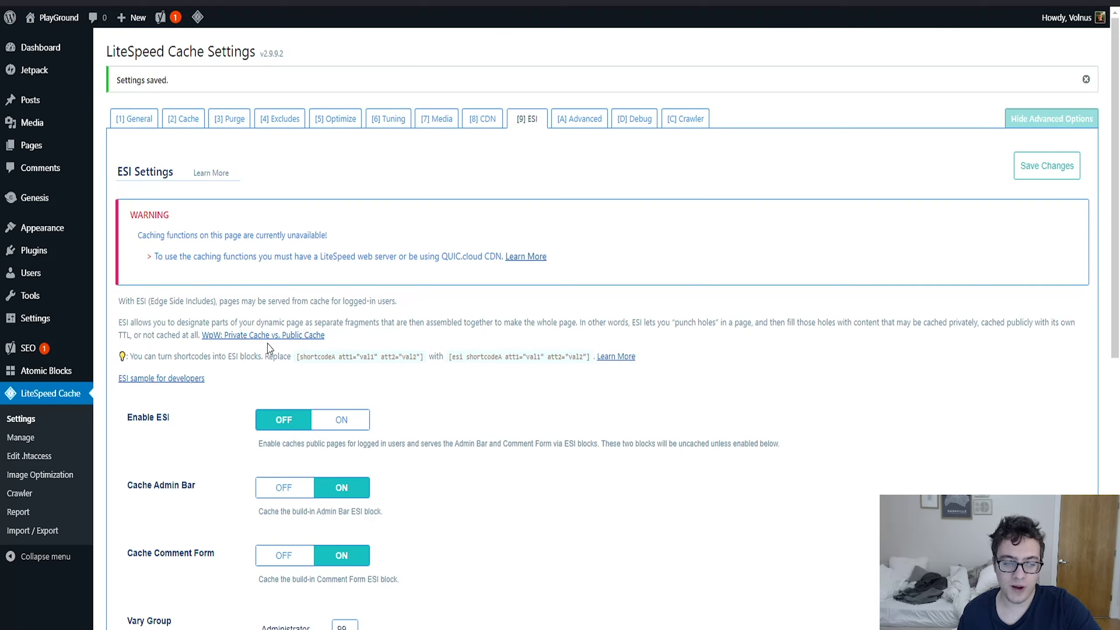
{"action": "left_click_drag", "start_coordinate": [303, 356], "coordinate": [434, 370]}
{"action": "left_click", "coordinate": [435, 370]}
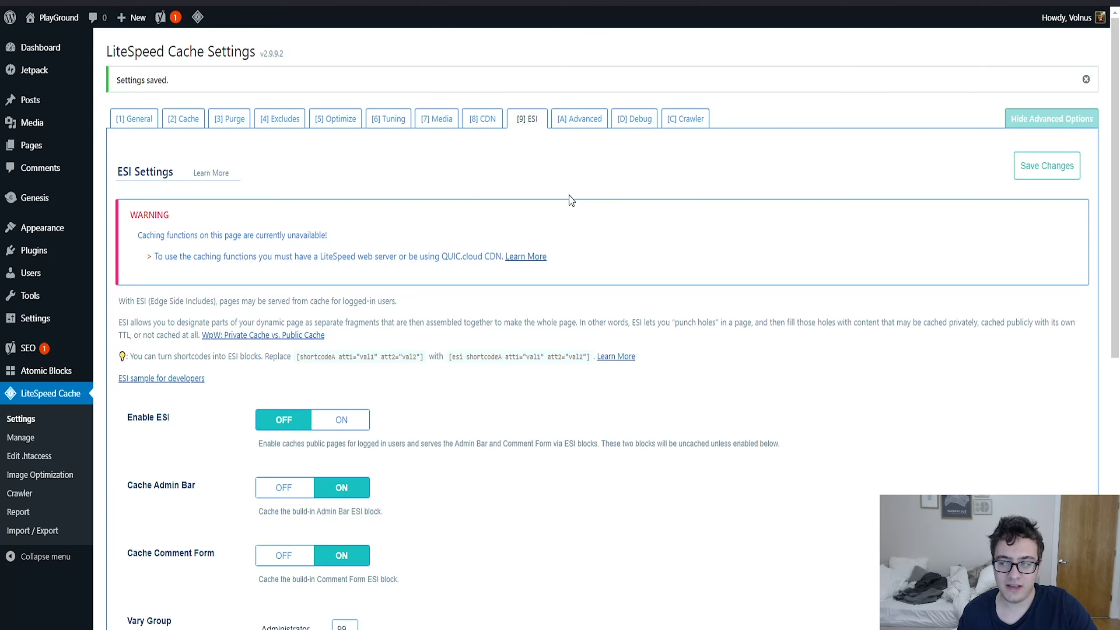
Open the Advanced settings and look over the Object Cache options.
{"action": "left_click", "coordinate": [573, 125]}
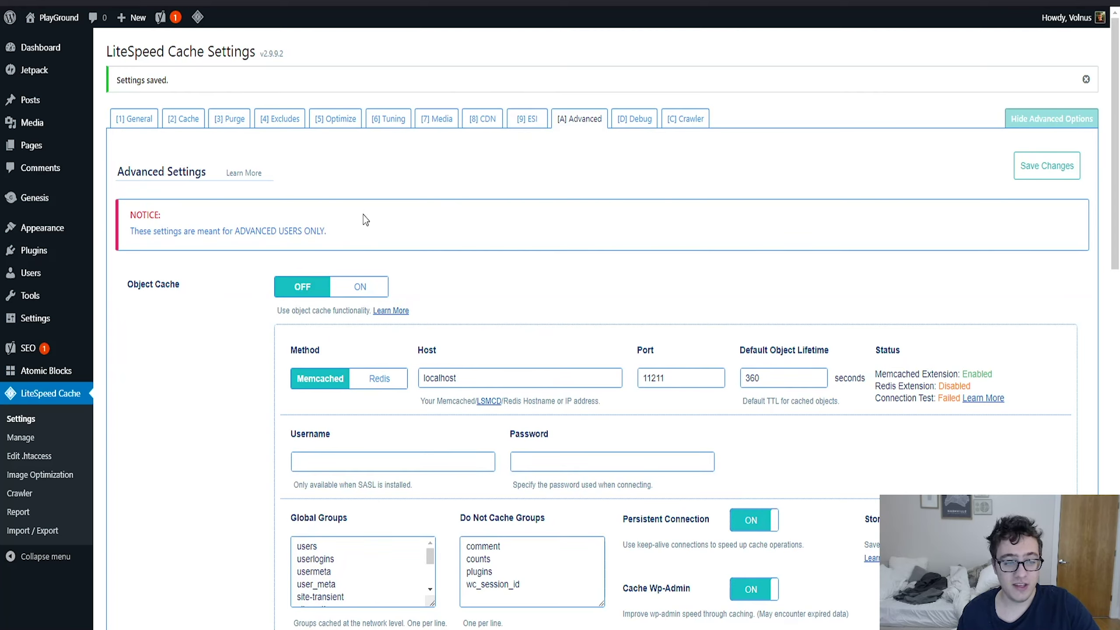
{"action": "scroll", "coordinate": [401, 170], "scroll_direction": "down", "scroll_amount": 9}
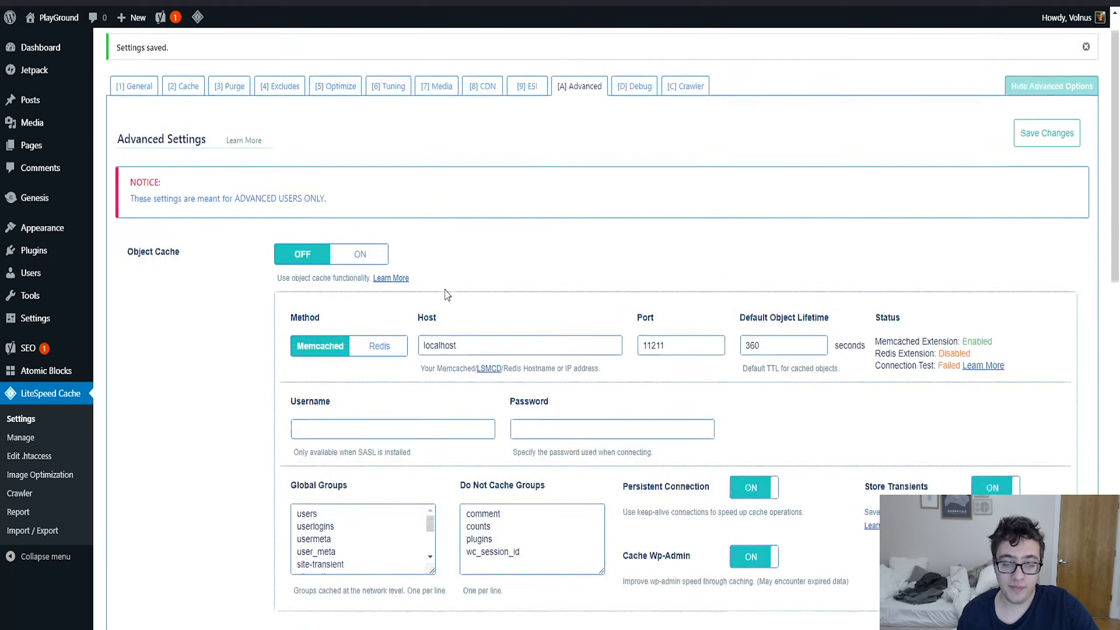
{"action": "scroll", "coordinate": [454, 258], "scroll_direction": "down", "scroll_amount": 10}
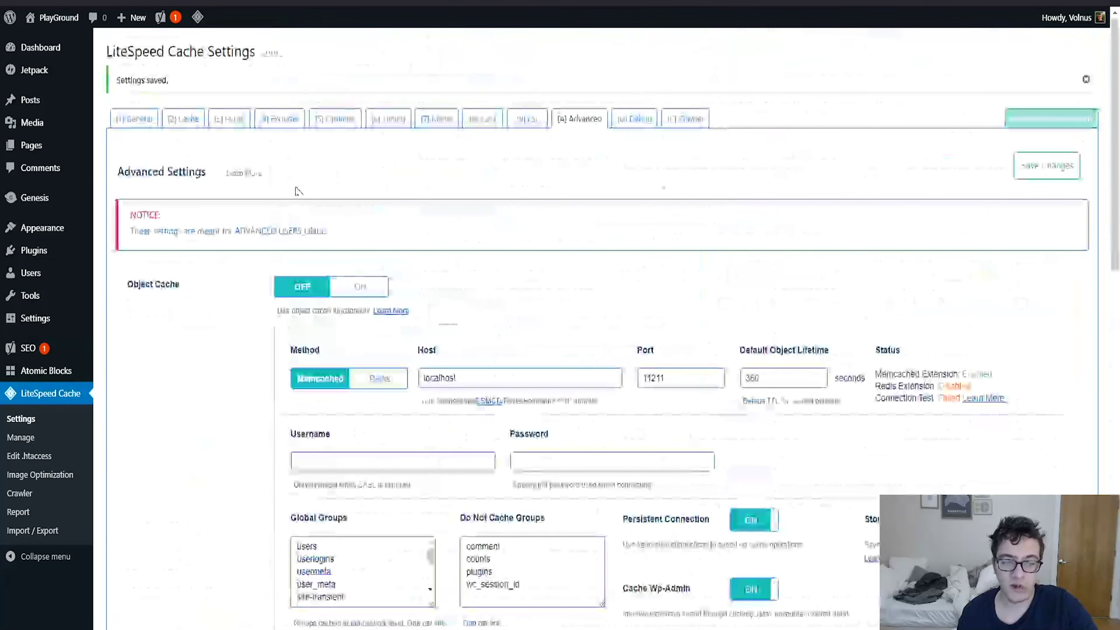
Try switching Object Cache on, review its port, object lifetime and group options, and switch it back off.
{"action": "left_click", "coordinate": [350, 296]}
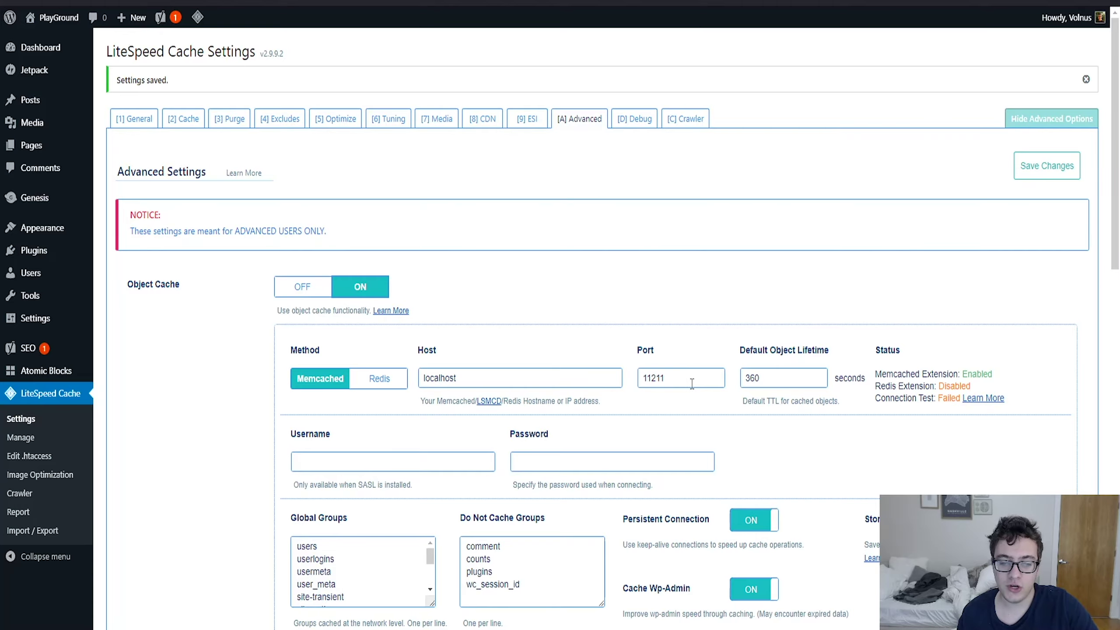
{"action": "left_click", "coordinate": [663, 379]}
{"action": "left_click", "coordinate": [772, 386]}
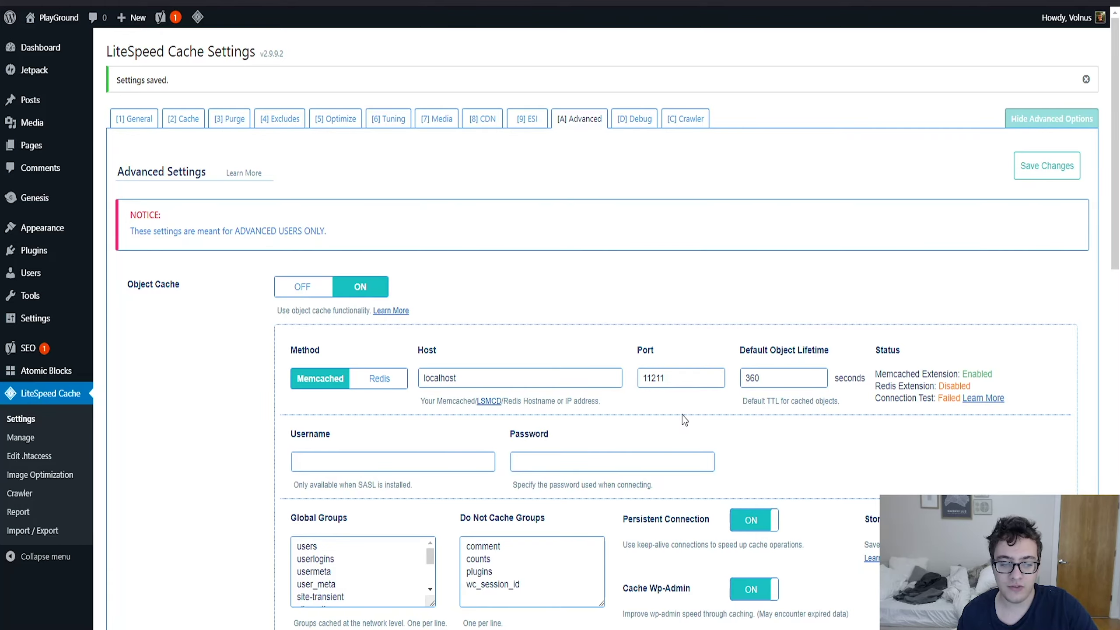
{"action": "scroll", "coordinate": [682, 415], "scroll_direction": "down", "scroll_amount": 9}
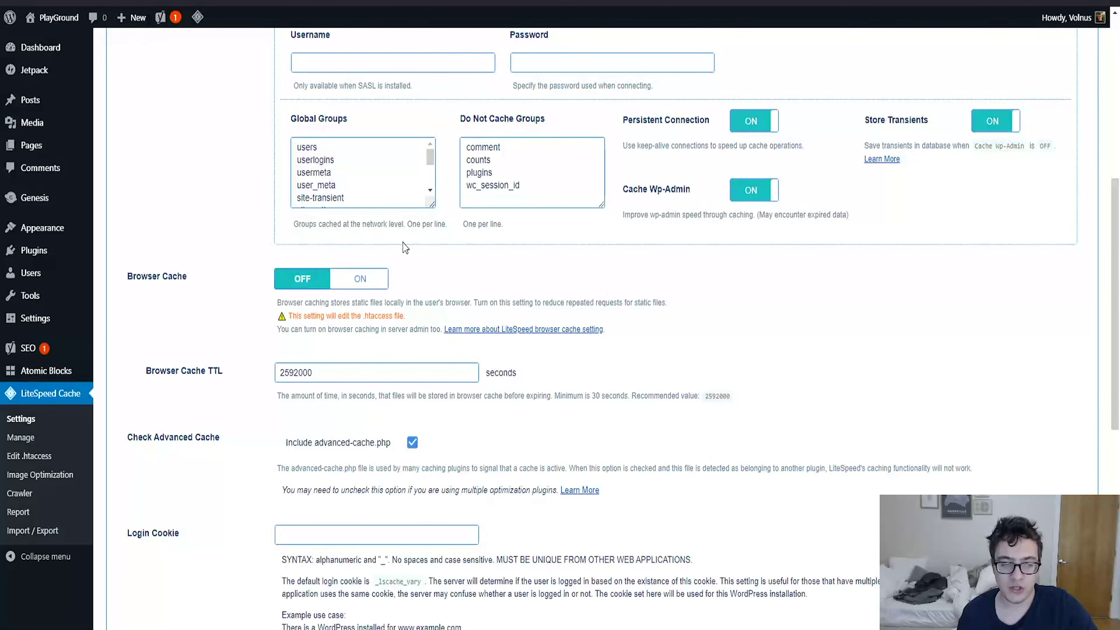
{"action": "scroll", "coordinate": [388, 245], "scroll_direction": "up", "scroll_amount": 1}
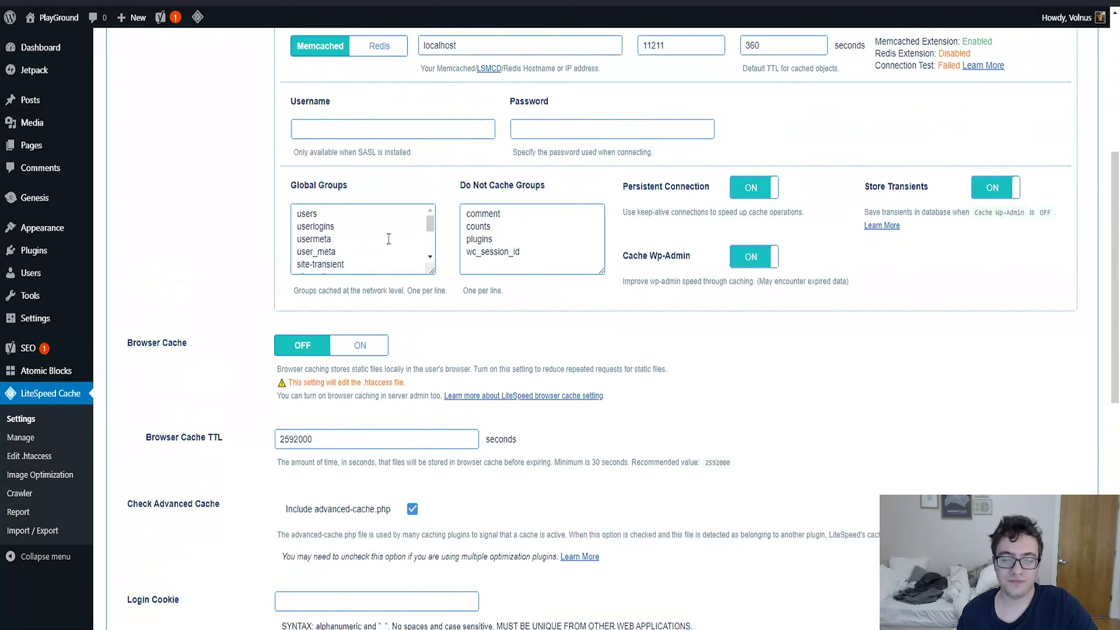
{"action": "scroll", "coordinate": [382, 229], "scroll_direction": "up", "scroll_amount": 5}
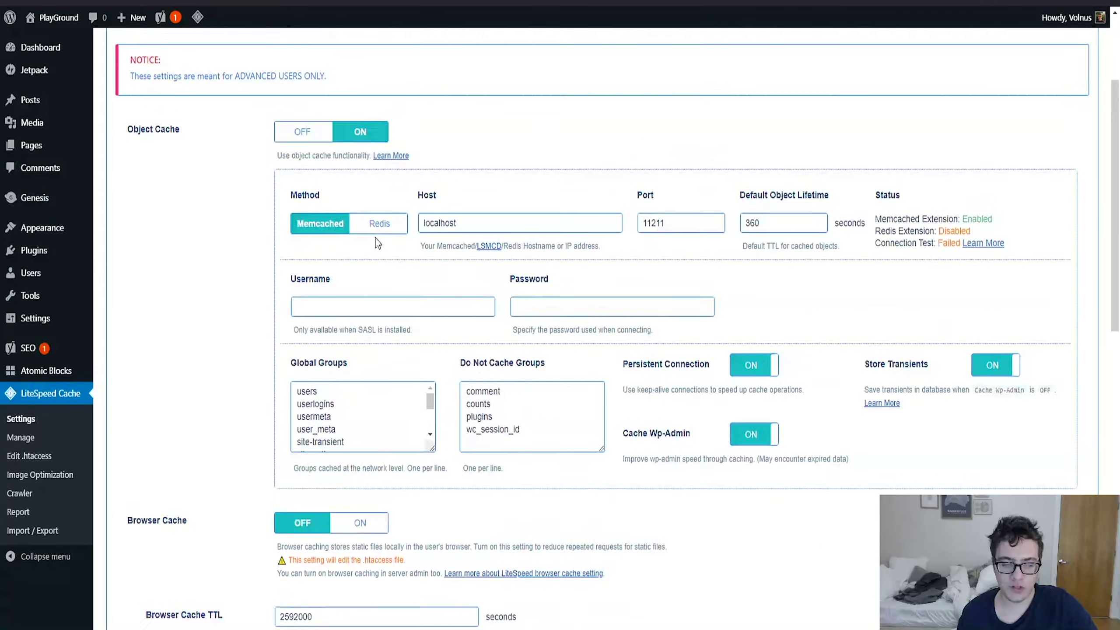
{"action": "left_click", "coordinate": [301, 220]}
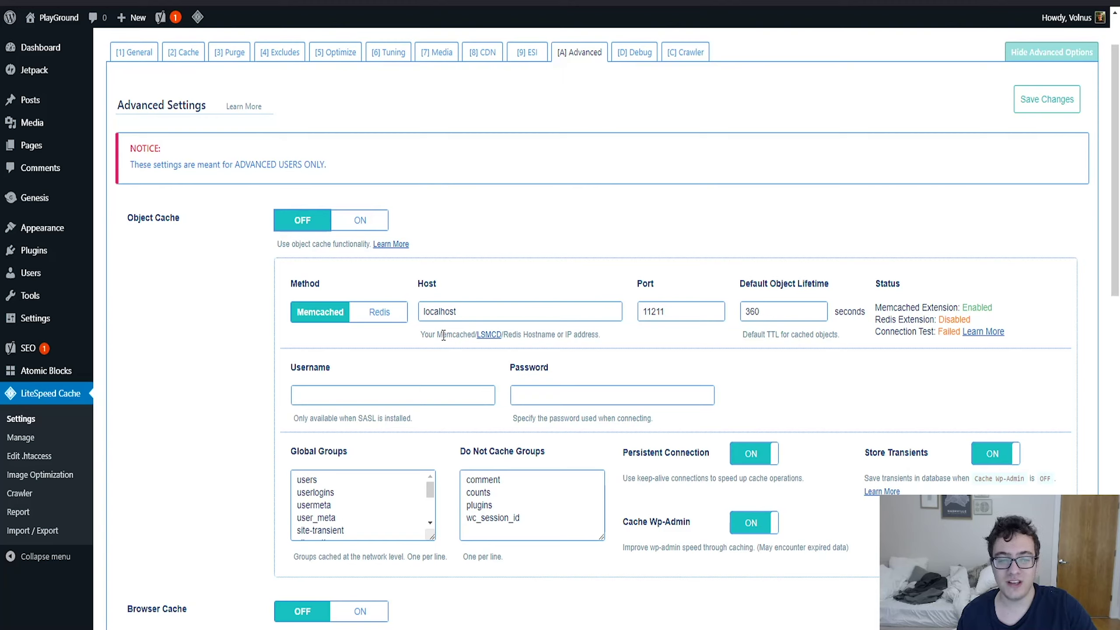
Examine the Object Cache global groups, Memcached extension status and host value in the Advanced settings.
{"action": "scroll", "coordinate": [463, 320], "scroll_direction": "down", "scroll_amount": 5}
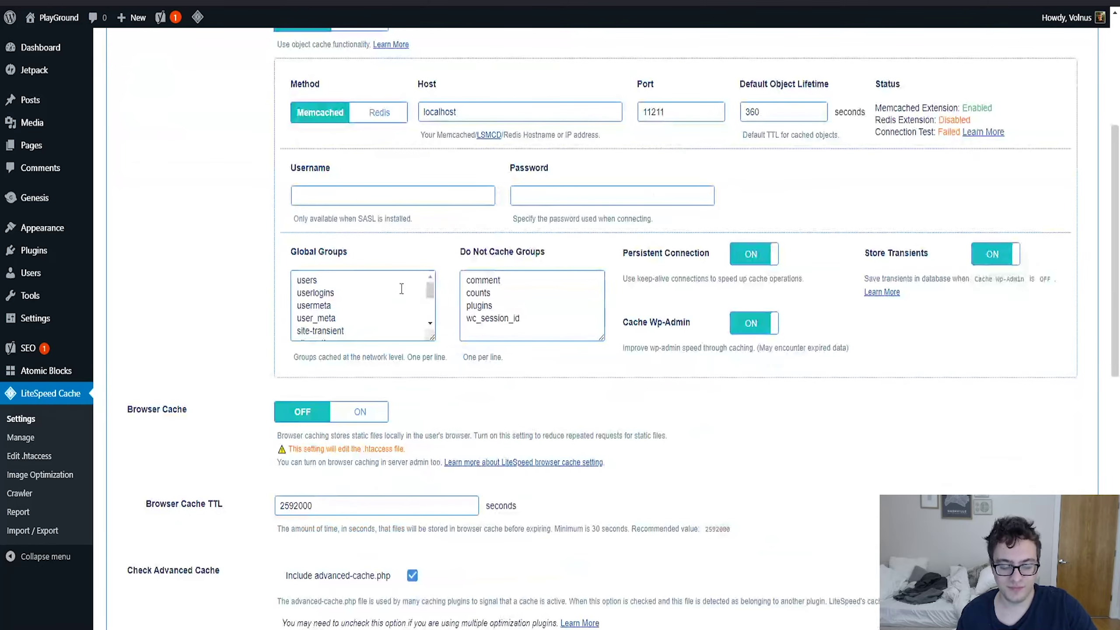
{"action": "scroll", "coordinate": [361, 304], "scroll_direction": "down", "scroll_amount": 3}
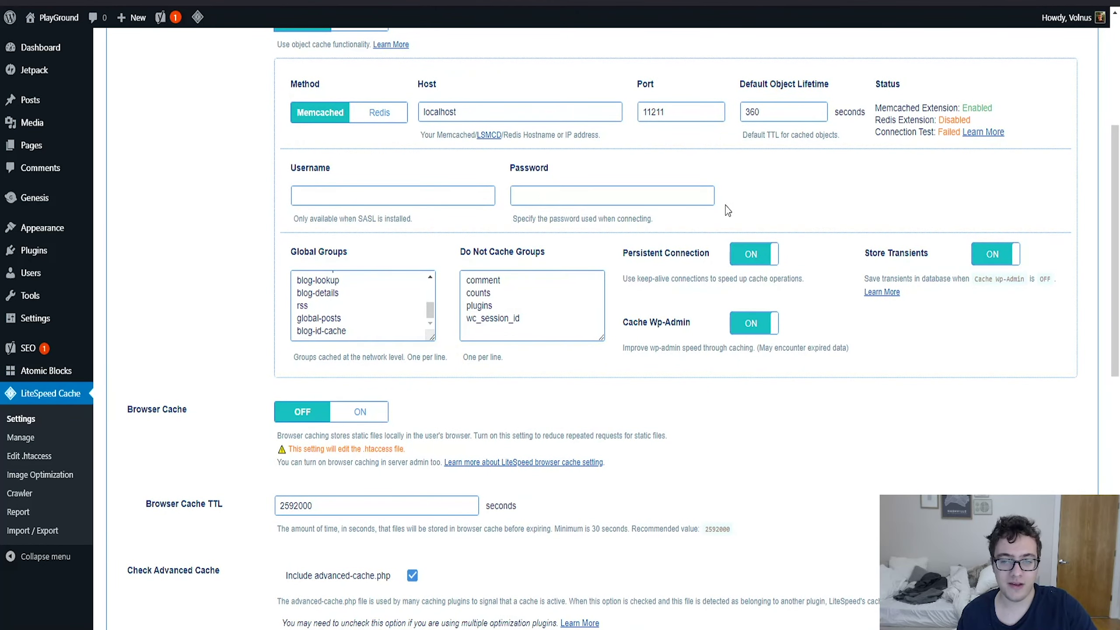
{"action": "scroll", "coordinate": [723, 204], "scroll_direction": "up", "scroll_amount": 5}
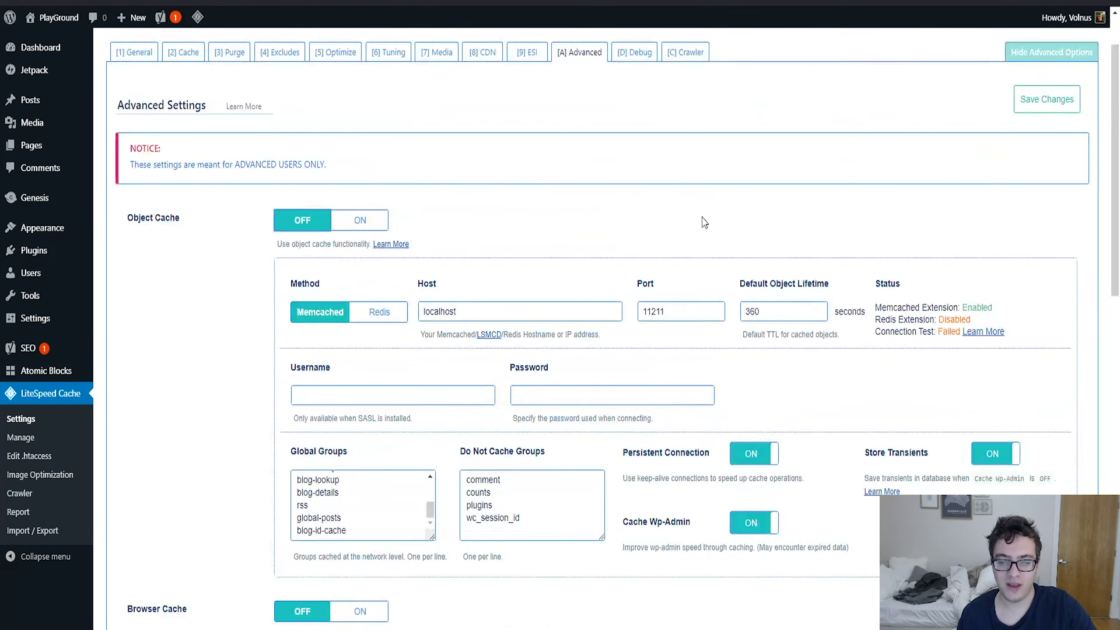
{"action": "triple_click", "coordinate": [906, 308]}
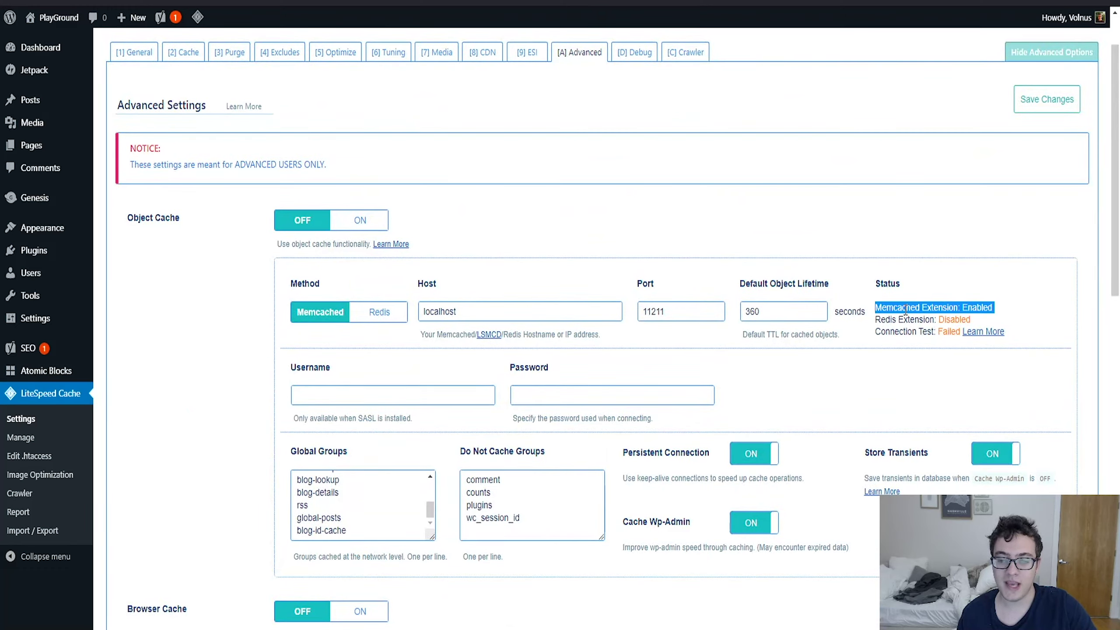
{"action": "triple_click", "coordinate": [563, 302]}
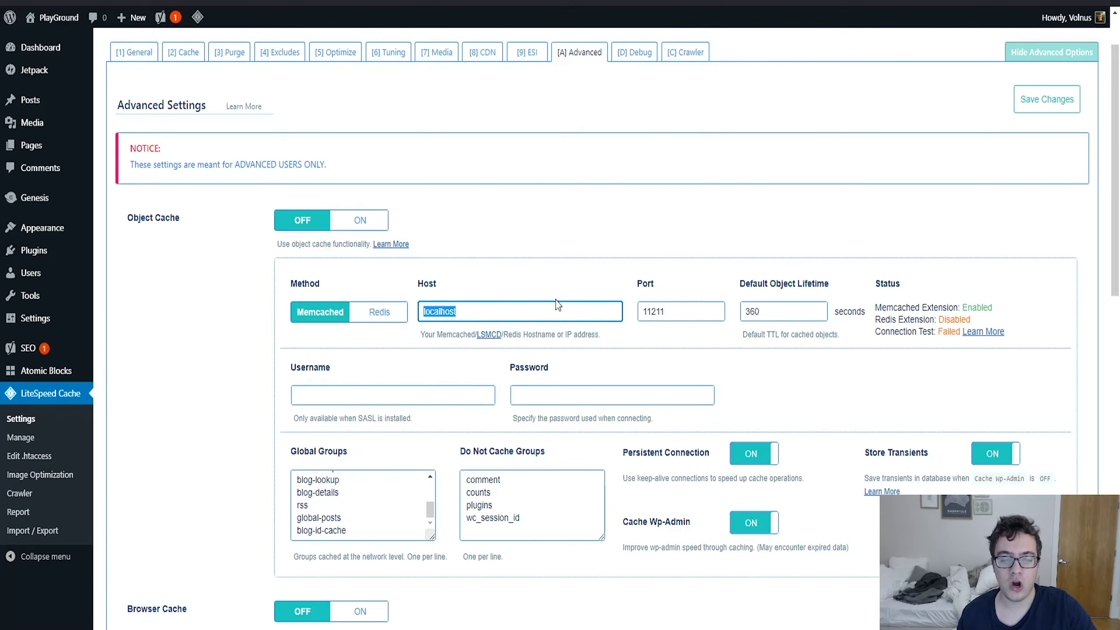
{"action": "scroll", "coordinate": [523, 274], "scroll_direction": "down", "scroll_amount": 4}
{"action": "scroll", "coordinate": [514, 267], "scroll_direction": "down", "scroll_amount": 5}
{"action": "scroll", "coordinate": [514, 267], "scroll_direction": "up", "scroll_amount": 10}
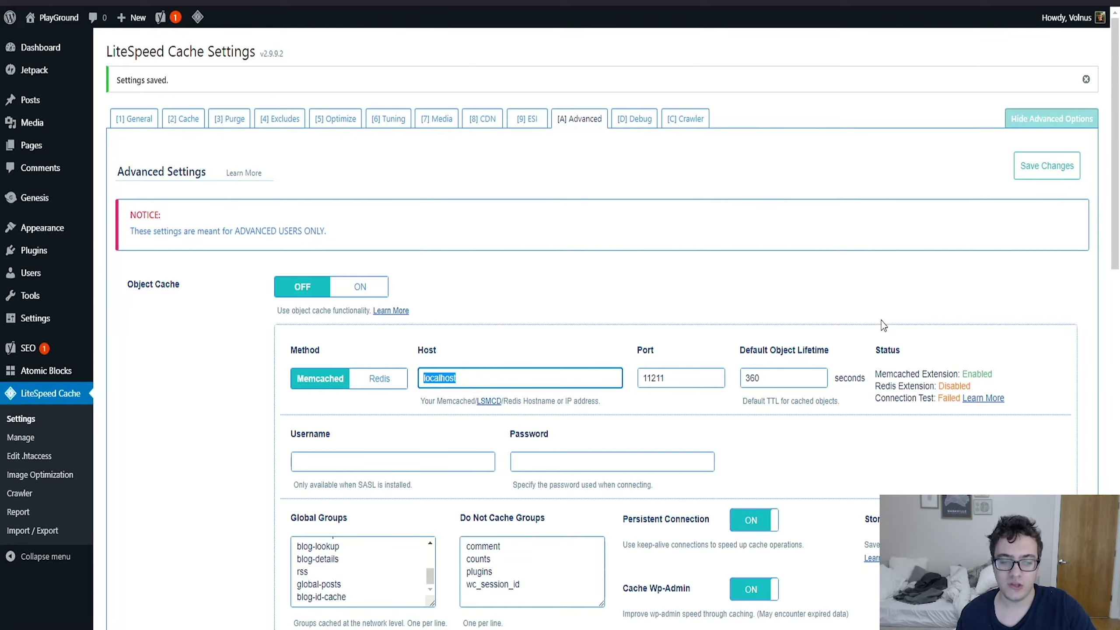
Read the Browser Cache description and switch Browser Cache on in the Advanced settings.
{"action": "scroll", "coordinate": [897, 320], "scroll_direction": "down", "scroll_amount": 10}
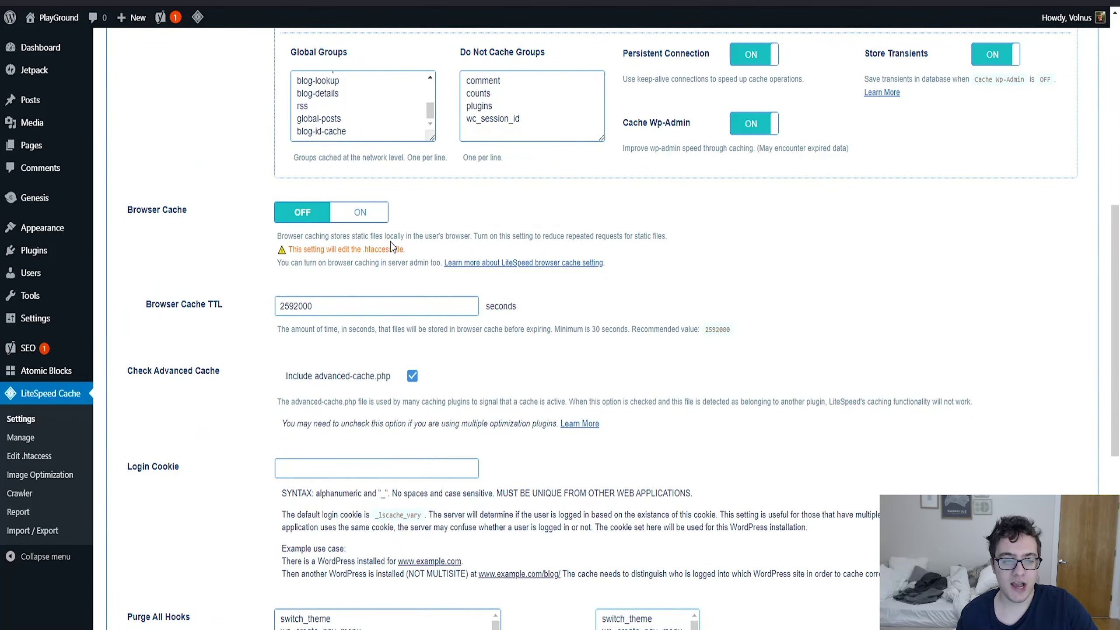
{"action": "triple_click", "coordinate": [377, 240]}
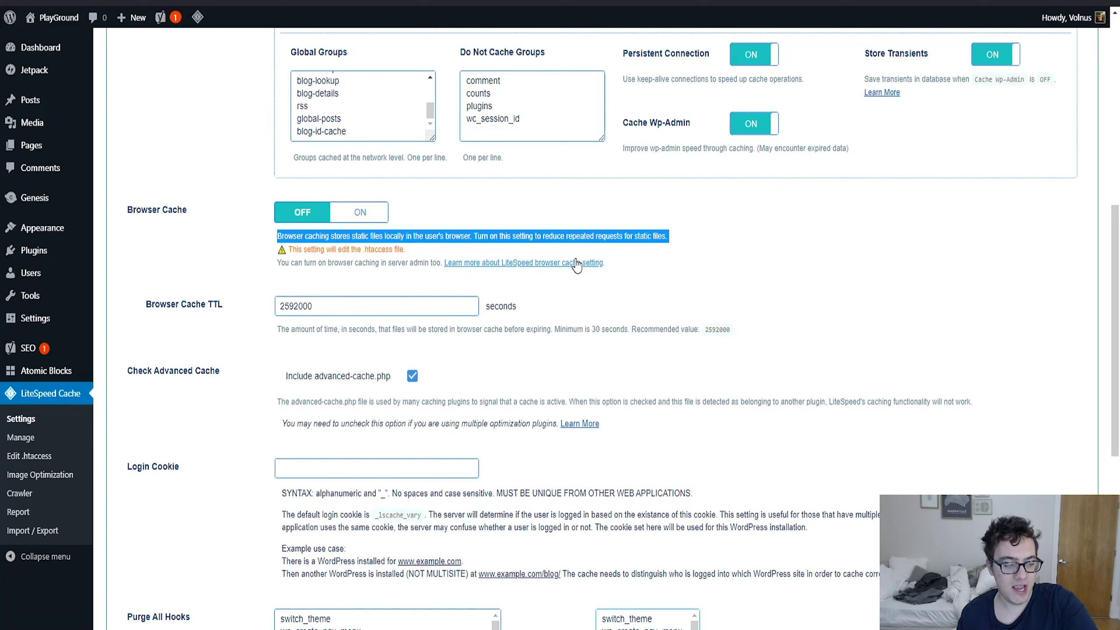
{"action": "left_click", "coordinate": [362, 220]}
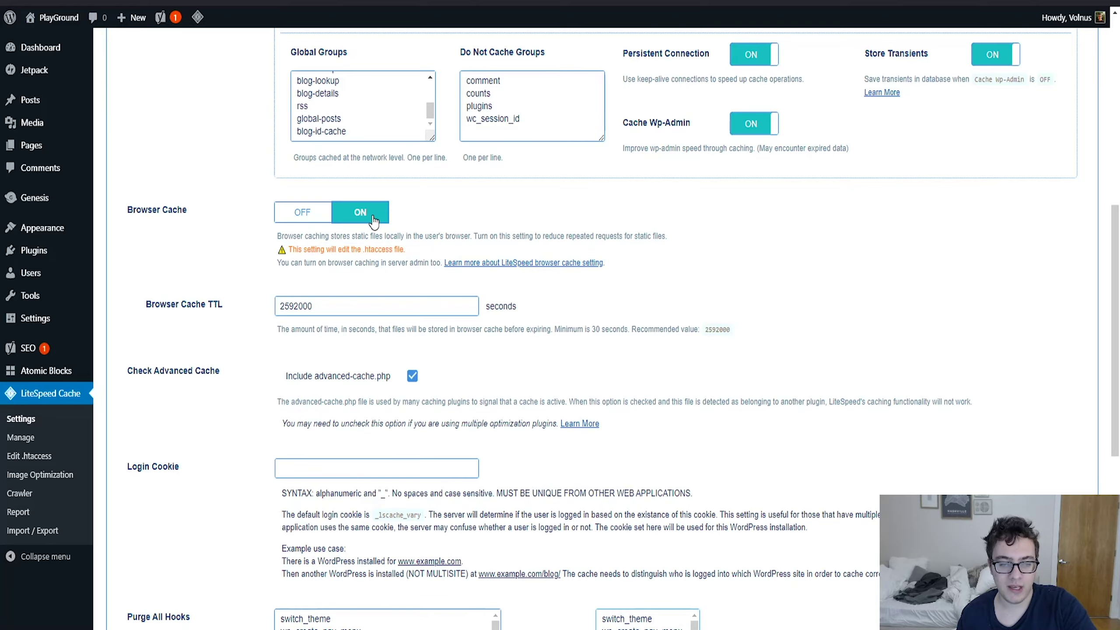
{"action": "scroll", "coordinate": [380, 216], "scroll_direction": "down", "scroll_amount": 6}
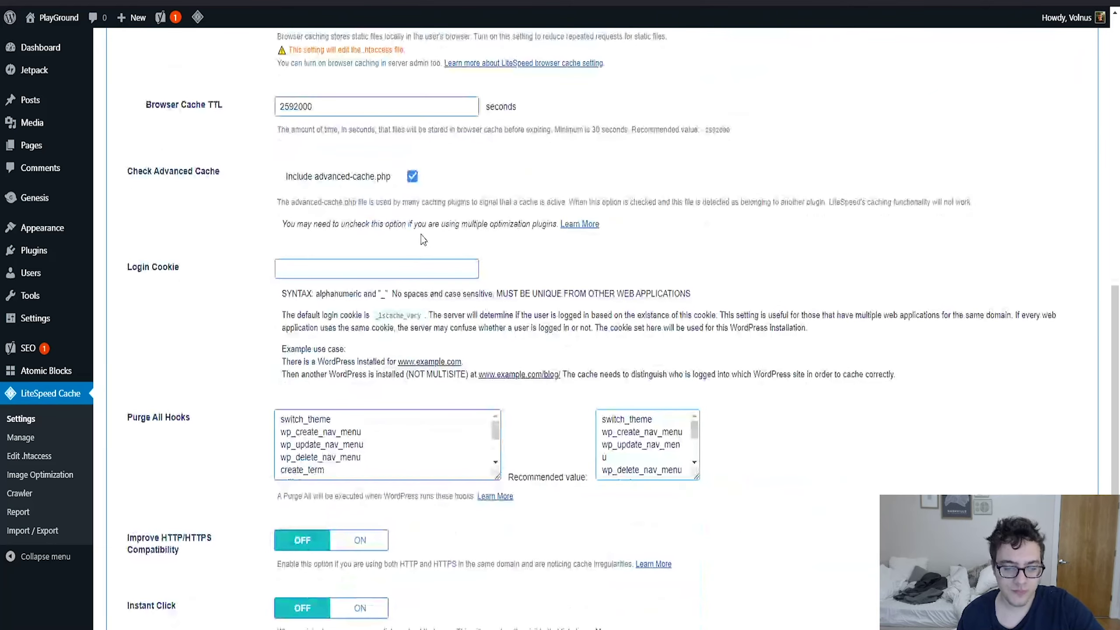
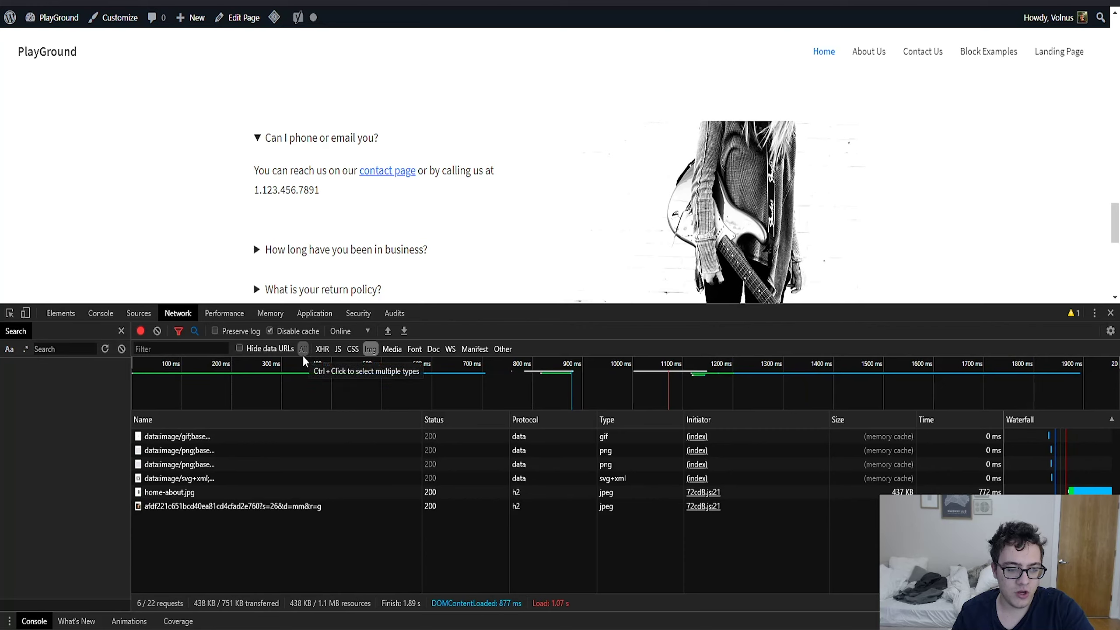
Show all request types in the homepage's network log and open the contact page link while checking for preloading.
{"action": "left_click", "coordinate": [302, 349]}
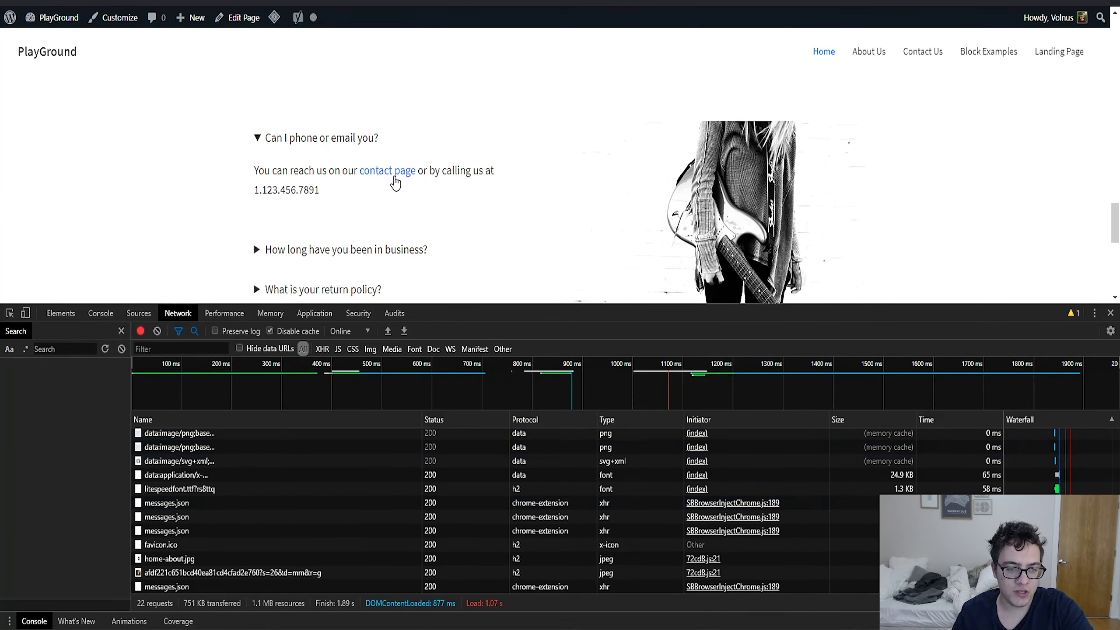
{"action": "mouse_move", "coordinate": [393, 180]}
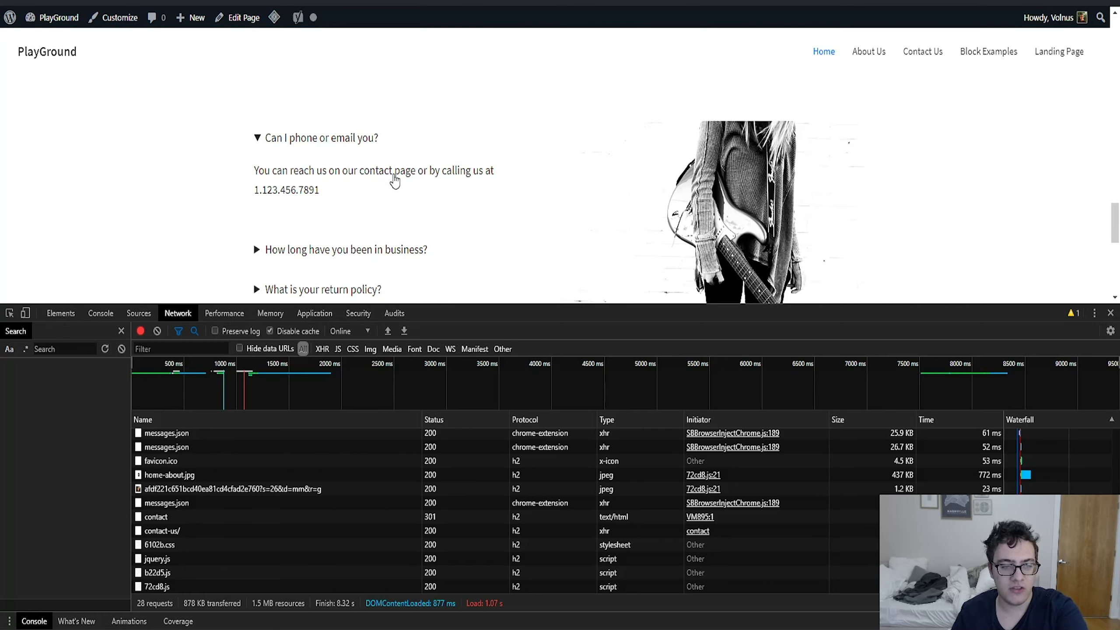
{"action": "left_click", "coordinate": [394, 176]}
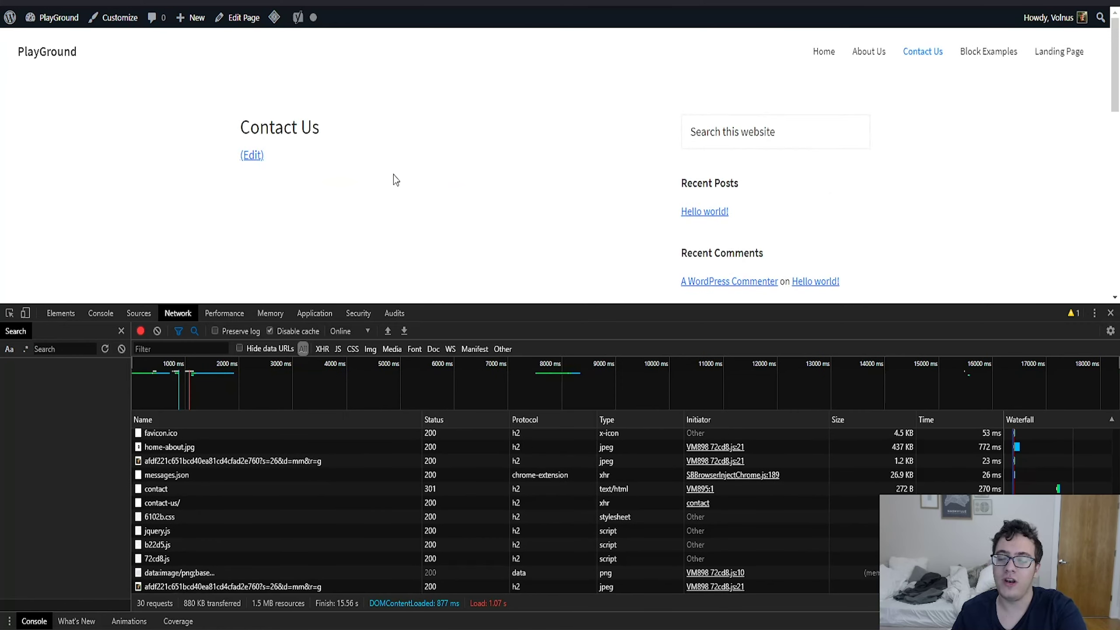
Check in the network log whether the Hello world!, Block Examples, Landing Page and Edit links preload their pages.
{"action": "left_click", "coordinate": [701, 211]}
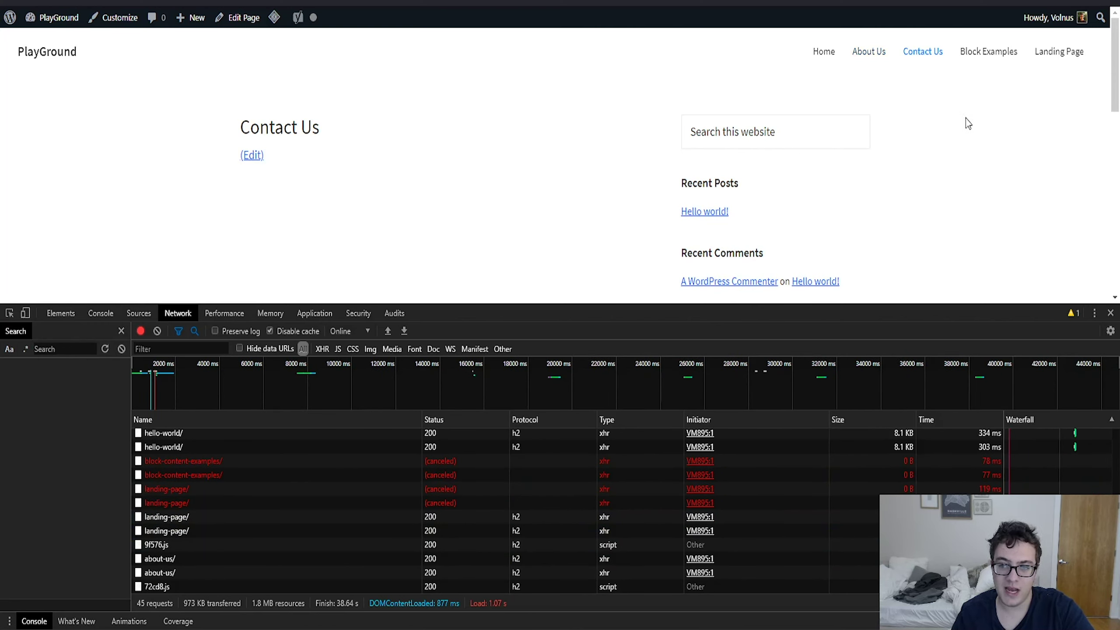
{"action": "mouse_move", "coordinate": [1006, 60]}
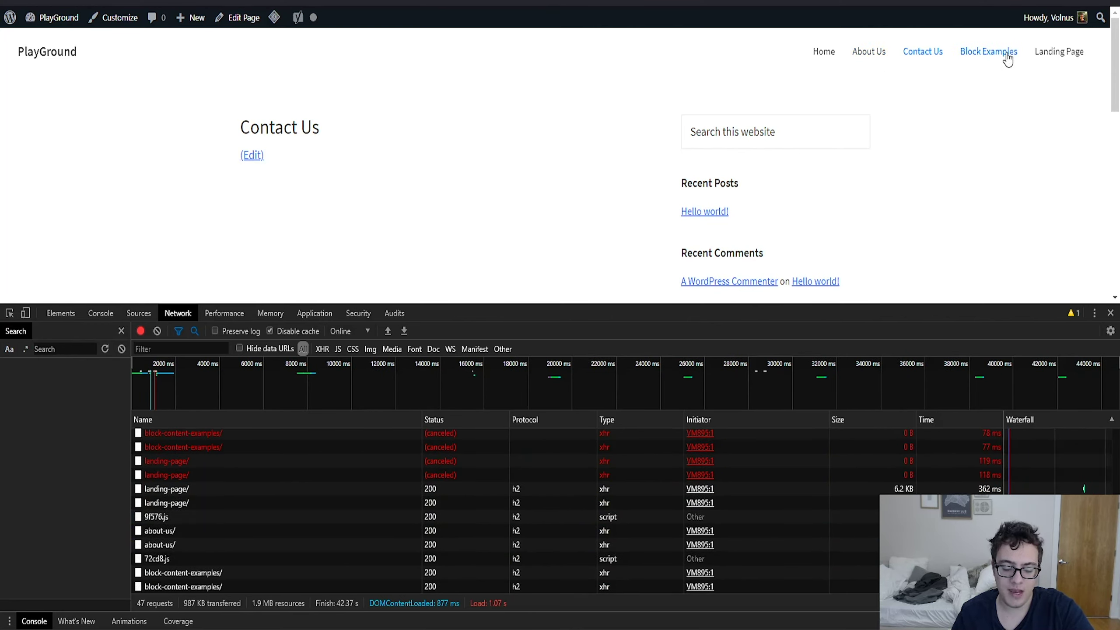
{"action": "mouse_move", "coordinate": [1077, 45]}
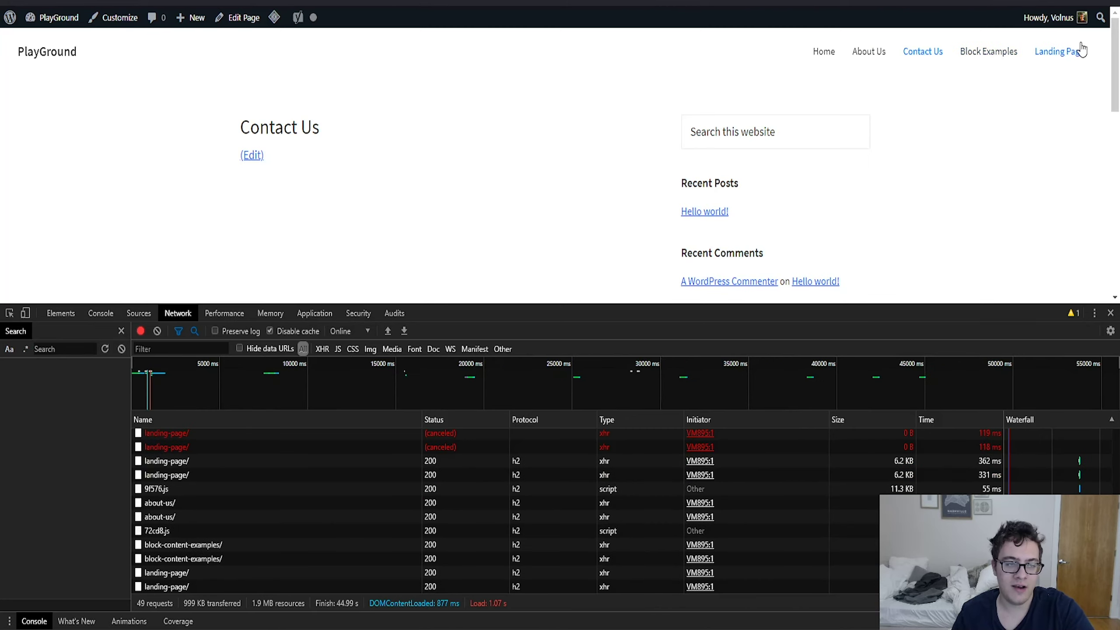
{"action": "mouse_move", "coordinate": [249, 161]}
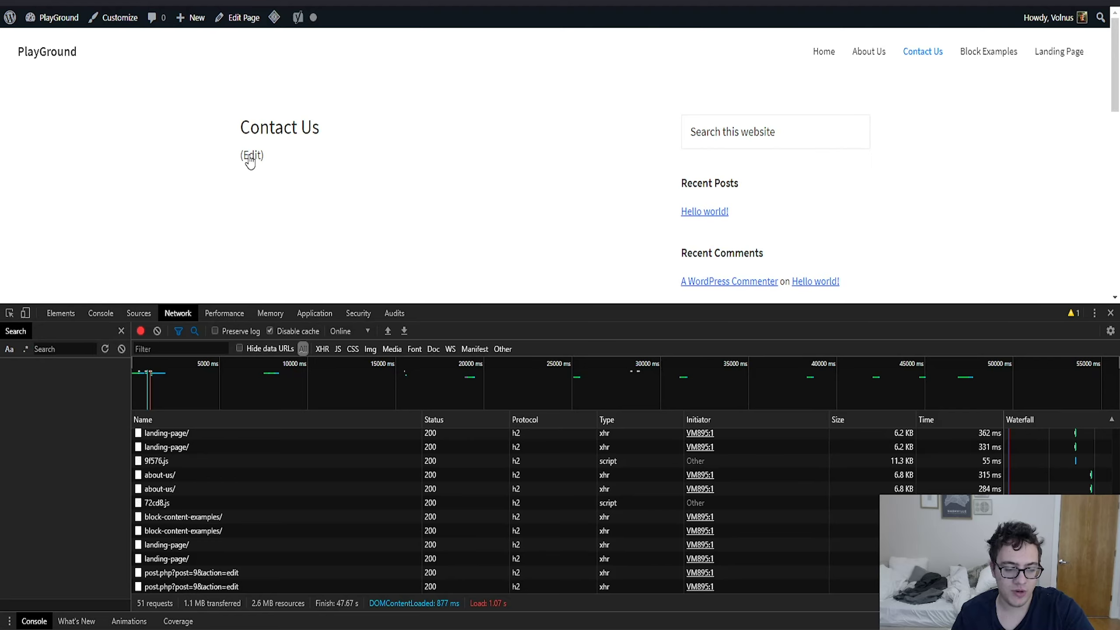
Check the remaining sidebar and footer links on the Contact Us page for preloading, and return to the homepage.
{"action": "scroll", "coordinate": [438, 222], "scroll_direction": "down", "scroll_amount": 8}
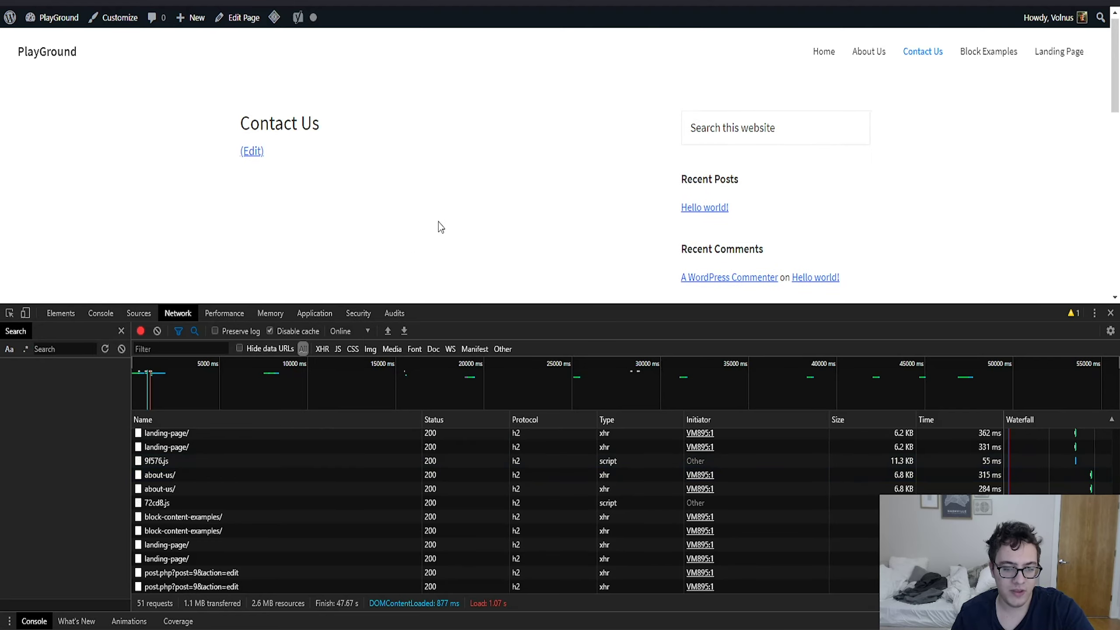
{"action": "scroll", "coordinate": [543, 176], "scroll_direction": "down", "scroll_amount": 4}
{"action": "scroll", "coordinate": [653, 172], "scroll_direction": "up", "scroll_amount": 2}
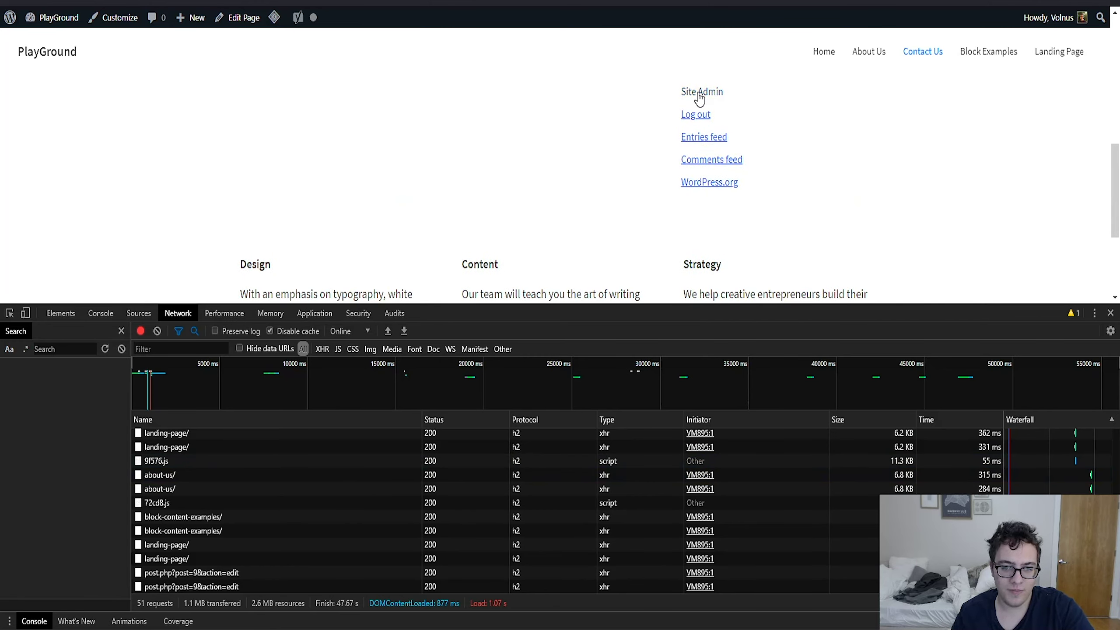
{"action": "scroll", "coordinate": [655, 111], "scroll_direction": "down", "scroll_amount": 1}
{"action": "scroll", "coordinate": [655, 110], "scroll_direction": "down", "scroll_amount": 3}
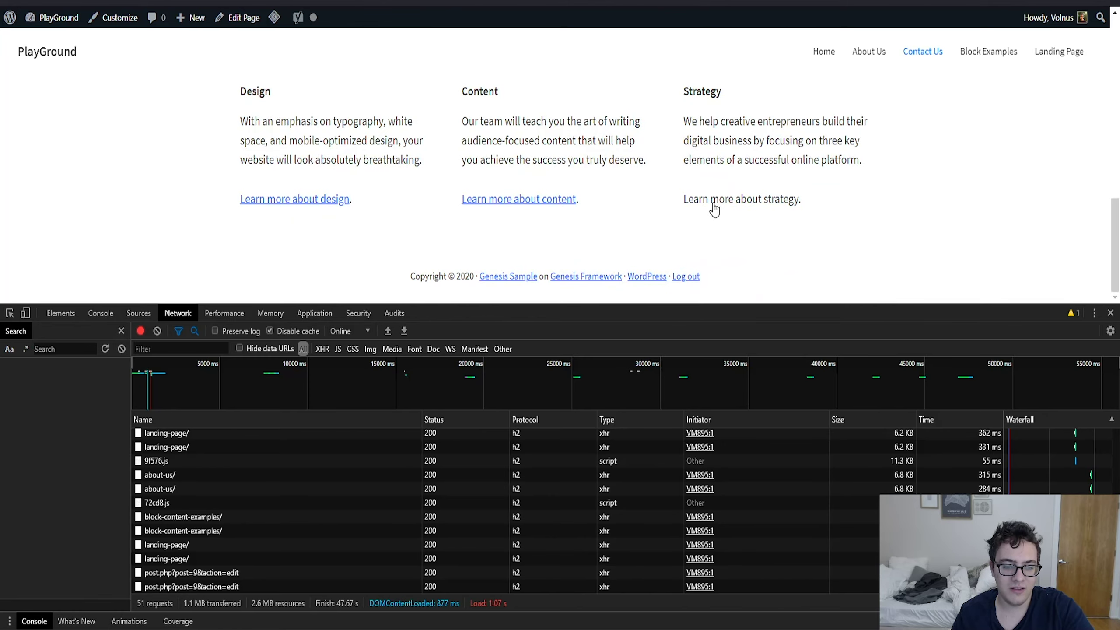
{"action": "left_click", "coordinate": [55, 53]}
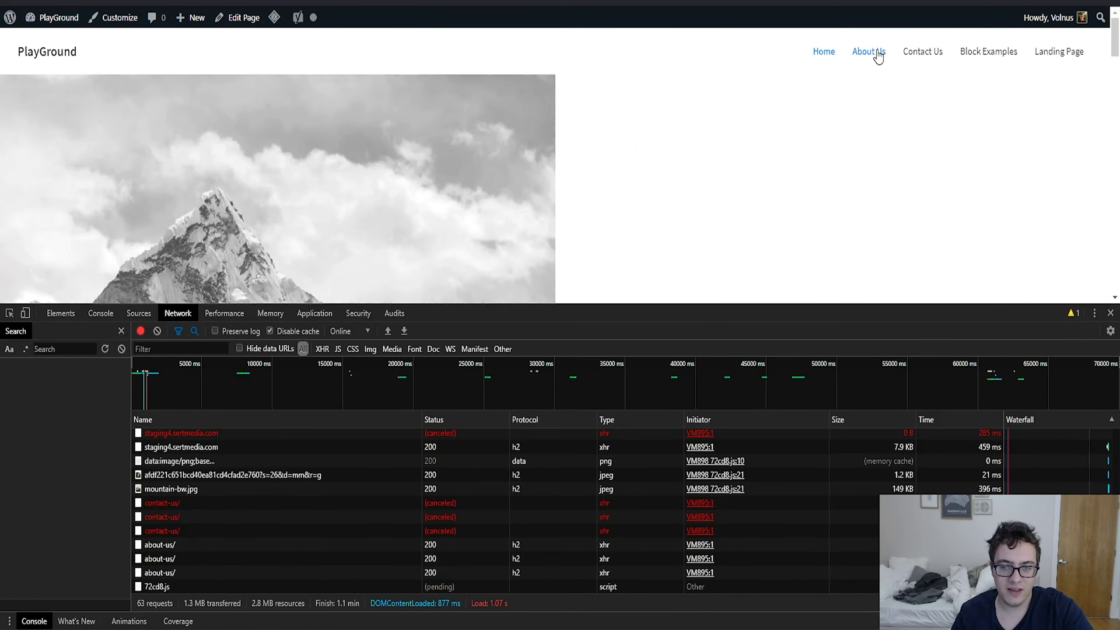
Check in the network log whether the About Us link preloads its page, and return to the LiteSpeed Cache settings.
{"action": "left_click", "coordinate": [877, 55]}
{"action": "left_click", "coordinate": [875, 53]}
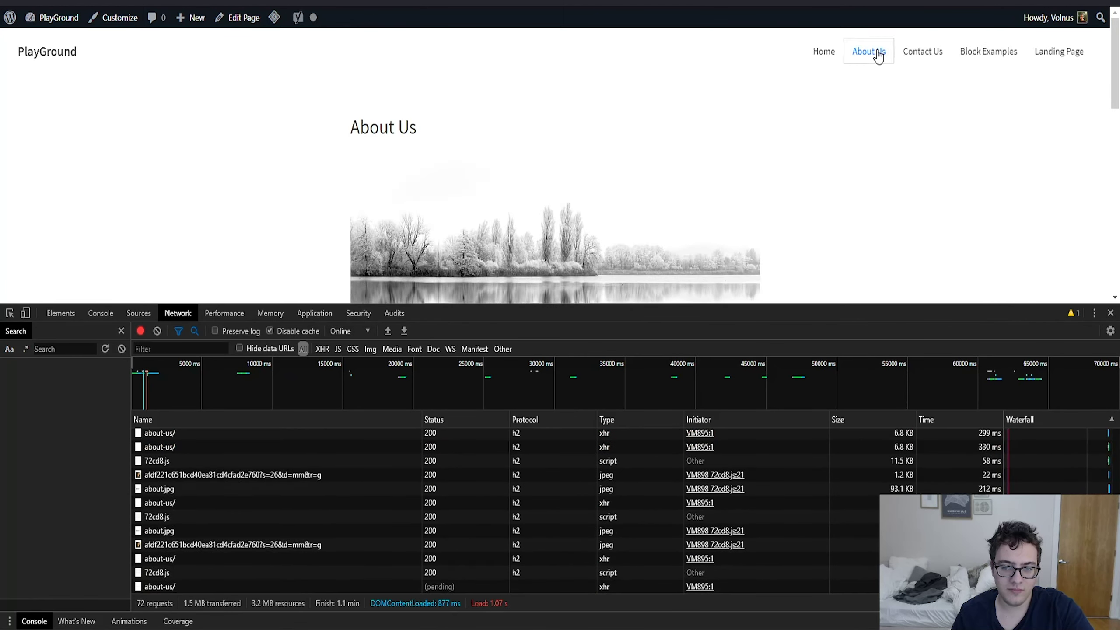
{"action": "left_click", "coordinate": [860, 52]}
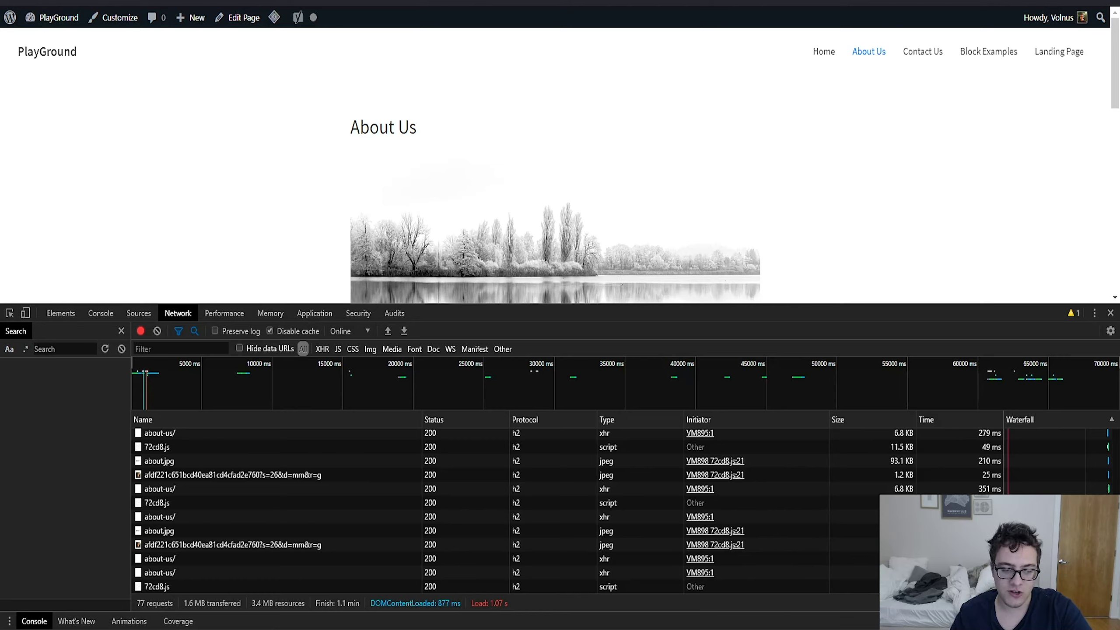
{"action": "scroll", "coordinate": [270, 572], "scroll_direction": "up", "scroll_amount": 10}
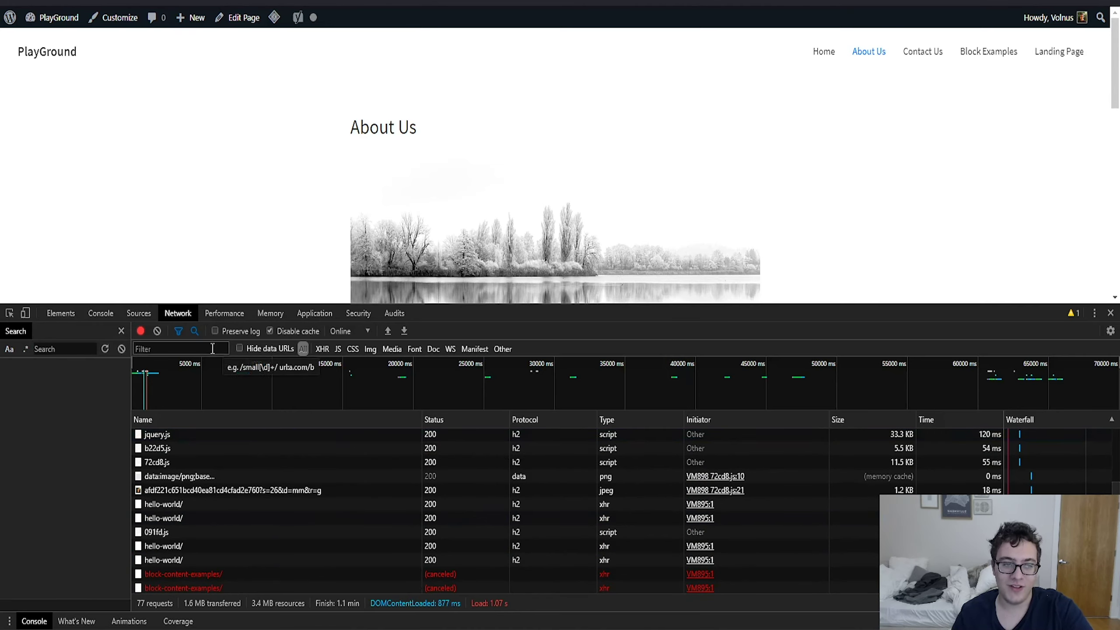
{"action": "key", "text": "ctrl+u"}
{"action": "key", "text": "ctrl+w"}
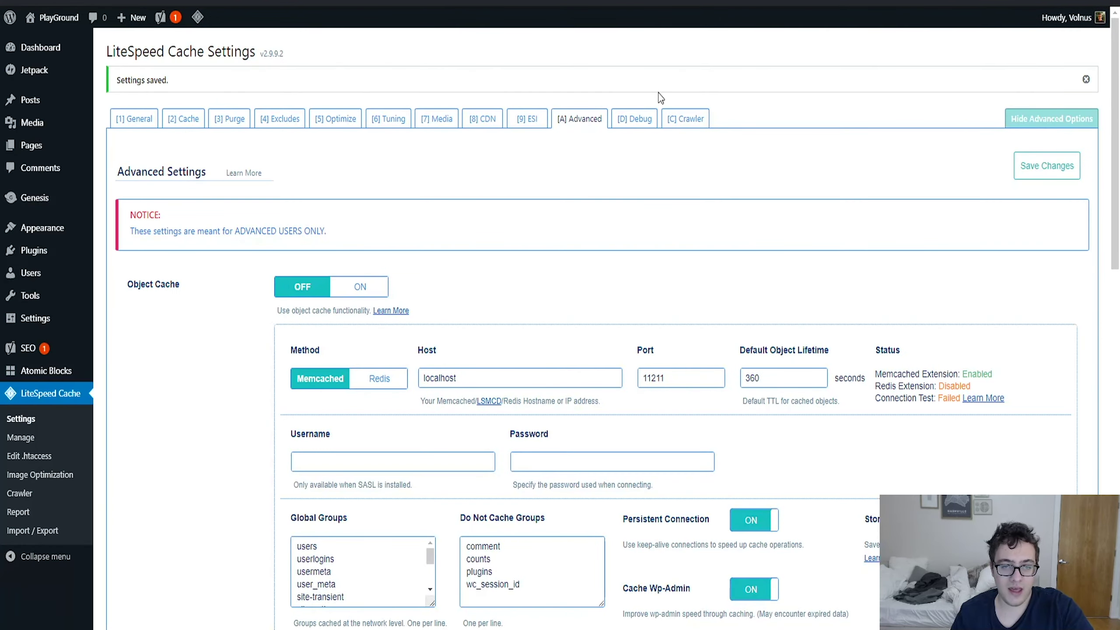
Review the Debug settings, from Disable All Features and Debug Log down to the filter exclusions.
{"action": "left_click", "coordinate": [652, 124]}
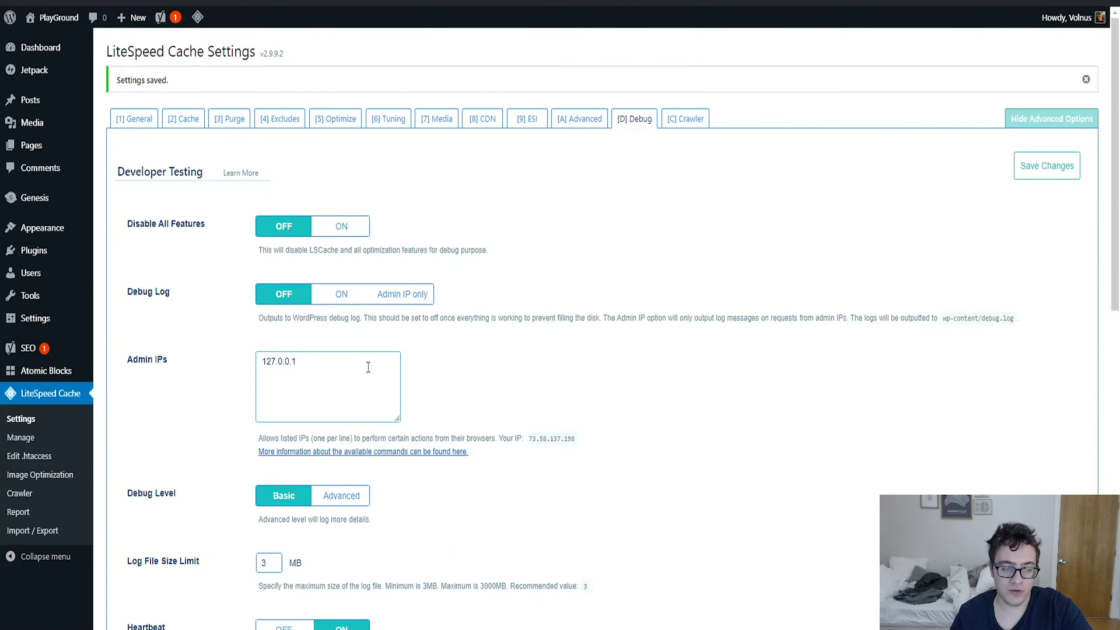
{"action": "scroll", "coordinate": [449, 321], "scroll_direction": "down", "scroll_amount": 10}
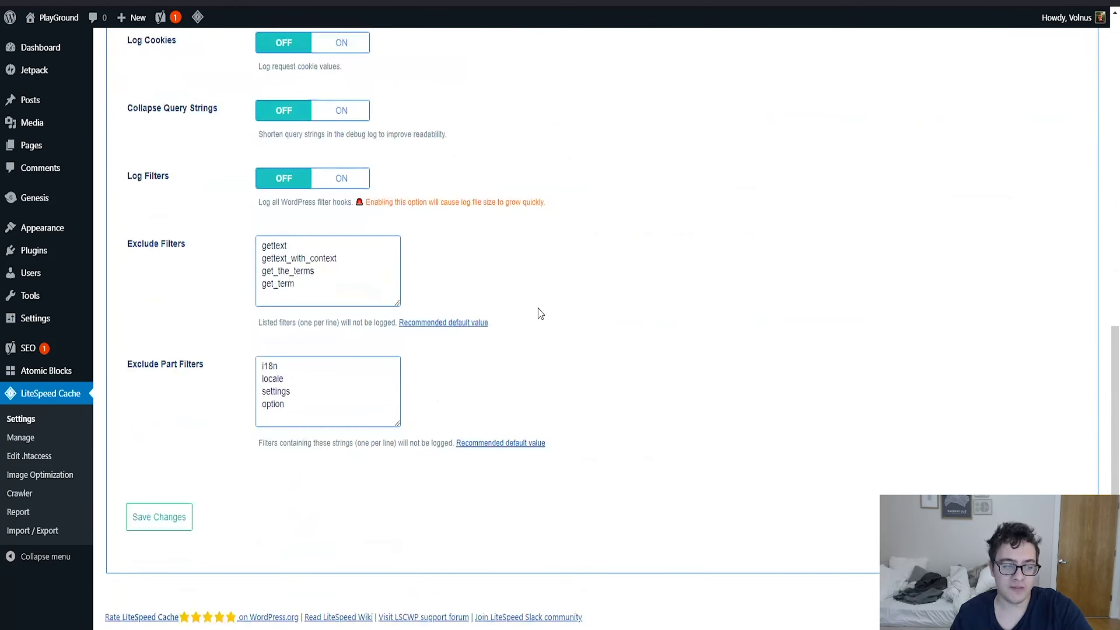
{"action": "scroll", "coordinate": [522, 260], "scroll_direction": "up", "scroll_amount": 6}
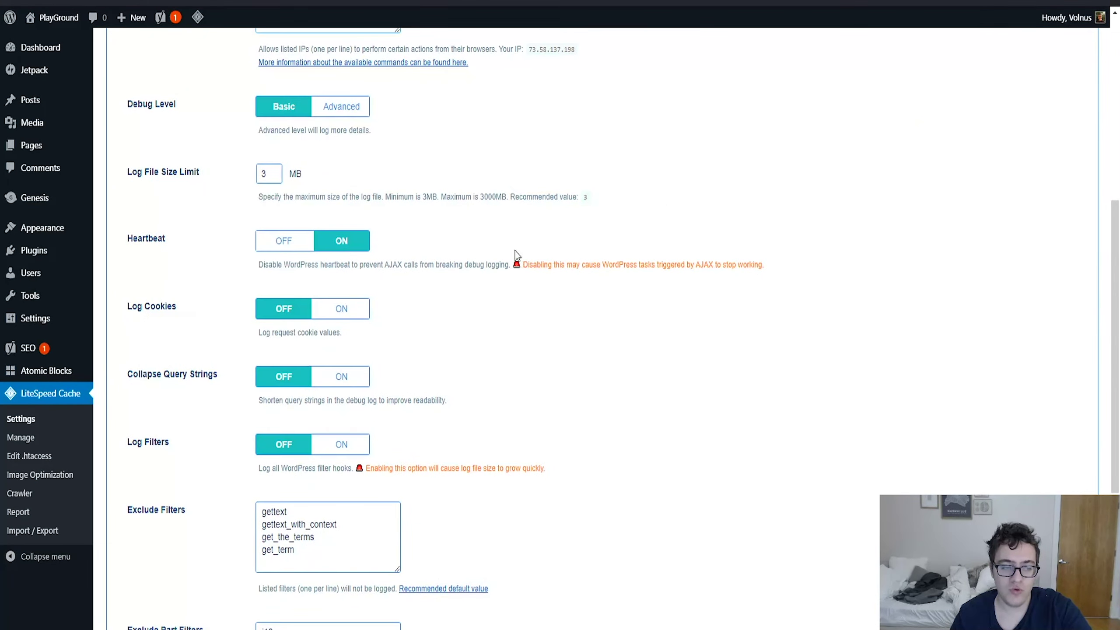
{"action": "scroll", "coordinate": [501, 185], "scroll_direction": "up", "scroll_amount": 7}
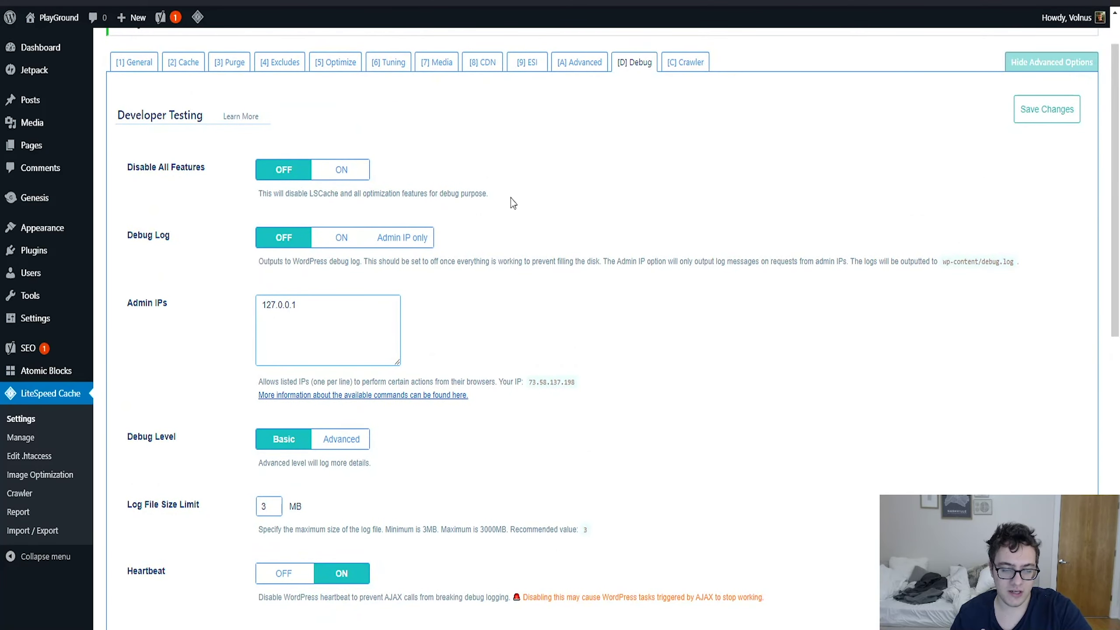
{"action": "scroll", "coordinate": [511, 199], "scroll_direction": "up", "scroll_amount": 1}
Review the Crawler settings, including delay, run duration, intervals, threads, server load limit and the simulation and sitemap options.
{"action": "left_click", "coordinate": [700, 130]}
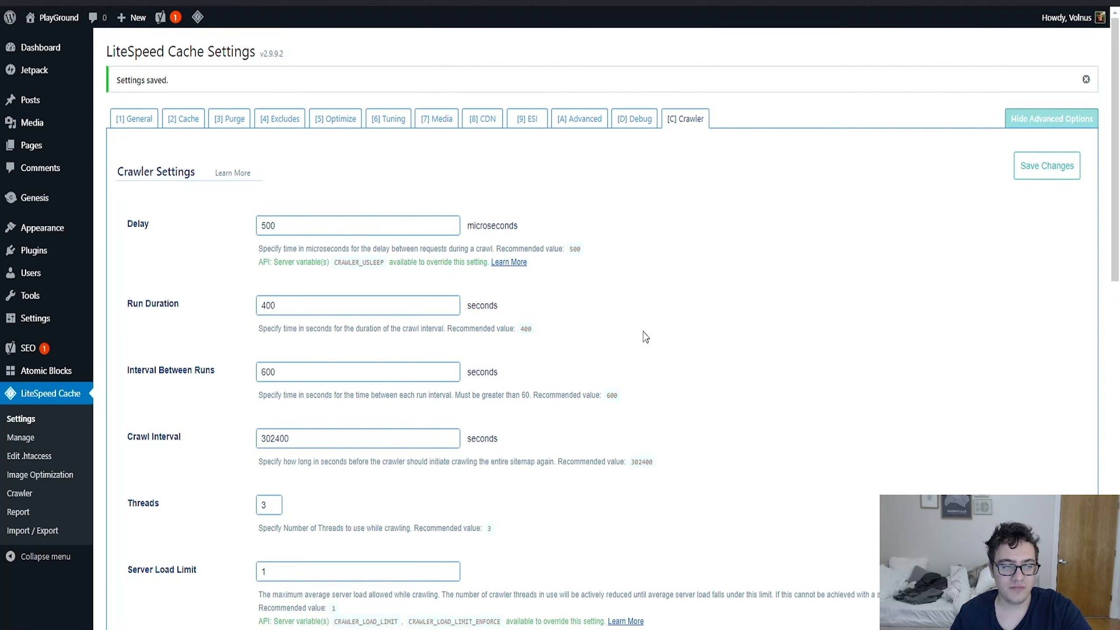
{"action": "scroll", "coordinate": [643, 332], "scroll_direction": "down", "scroll_amount": 15}
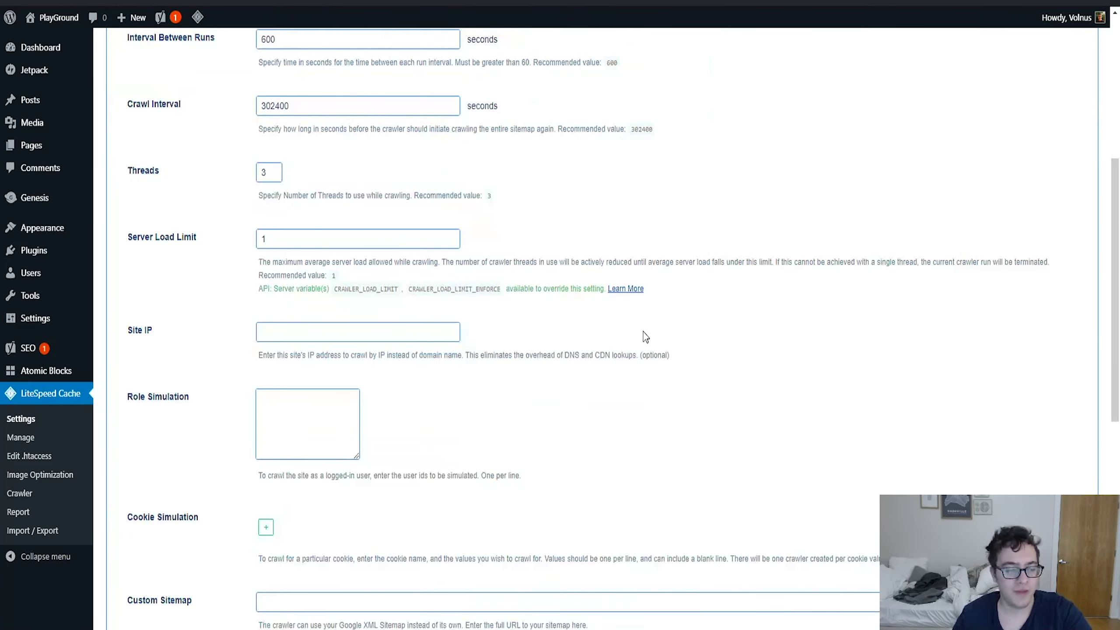
{"action": "scroll", "coordinate": [643, 337], "scroll_direction": "up", "scroll_amount": 15}
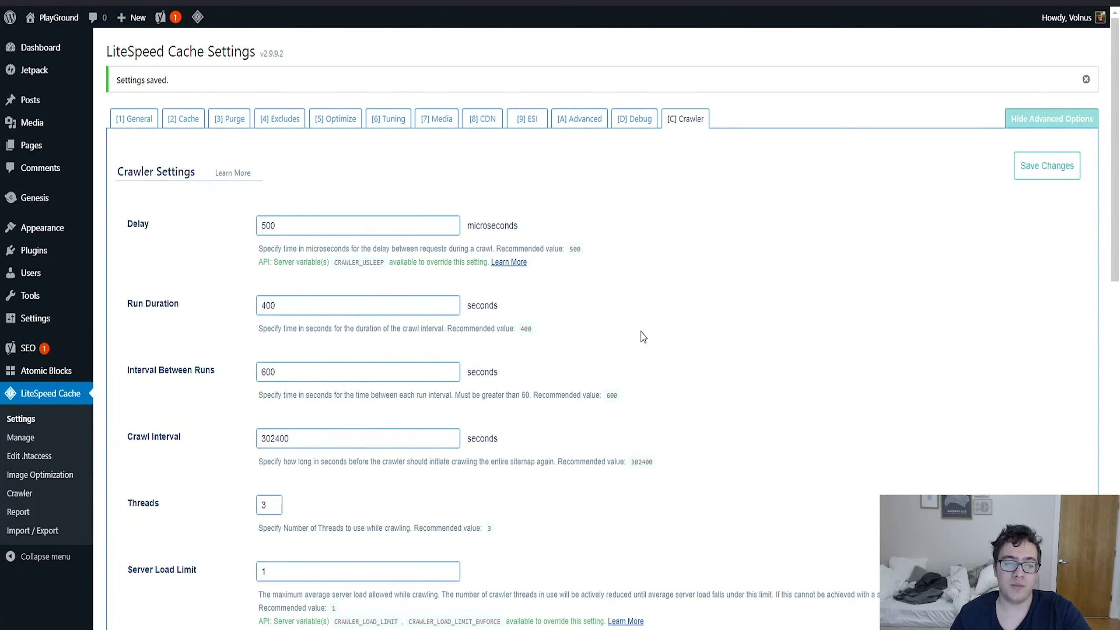
{"action": "double_click", "coordinate": [473, 227]}
{"action": "triple_click", "coordinate": [413, 247]}
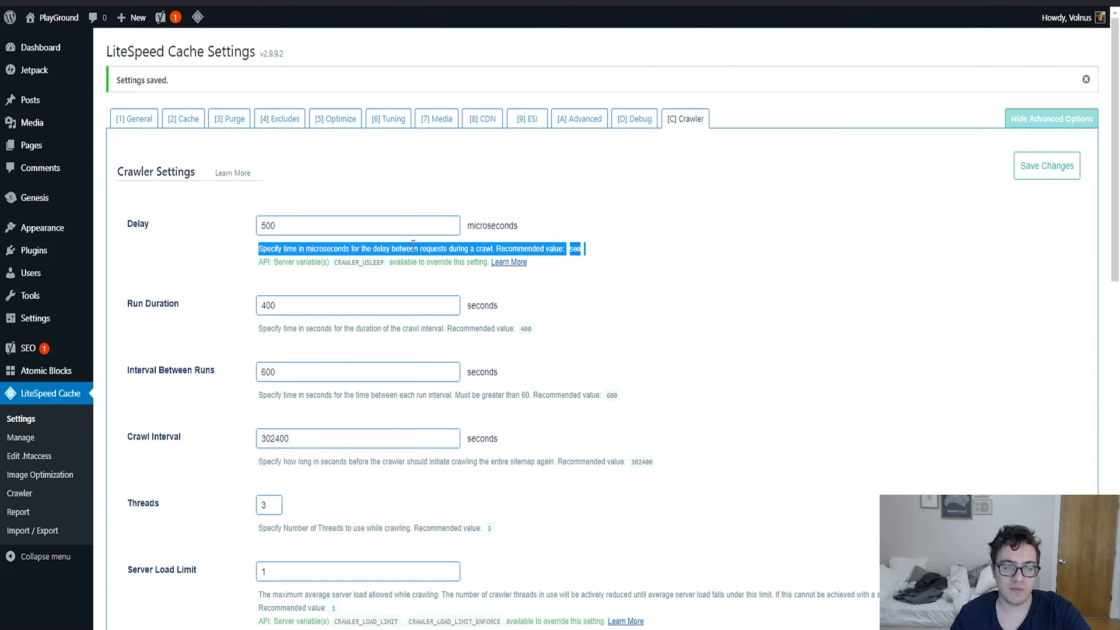
{"action": "double_click", "coordinate": [180, 171]}
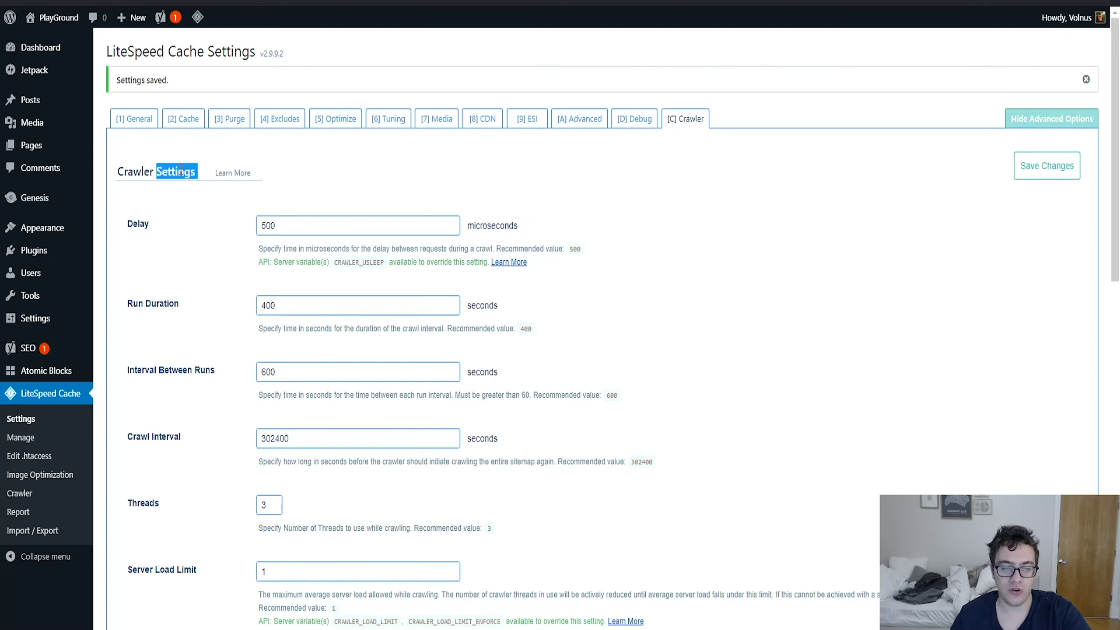
{"action": "left_click", "coordinate": [155, 226]}
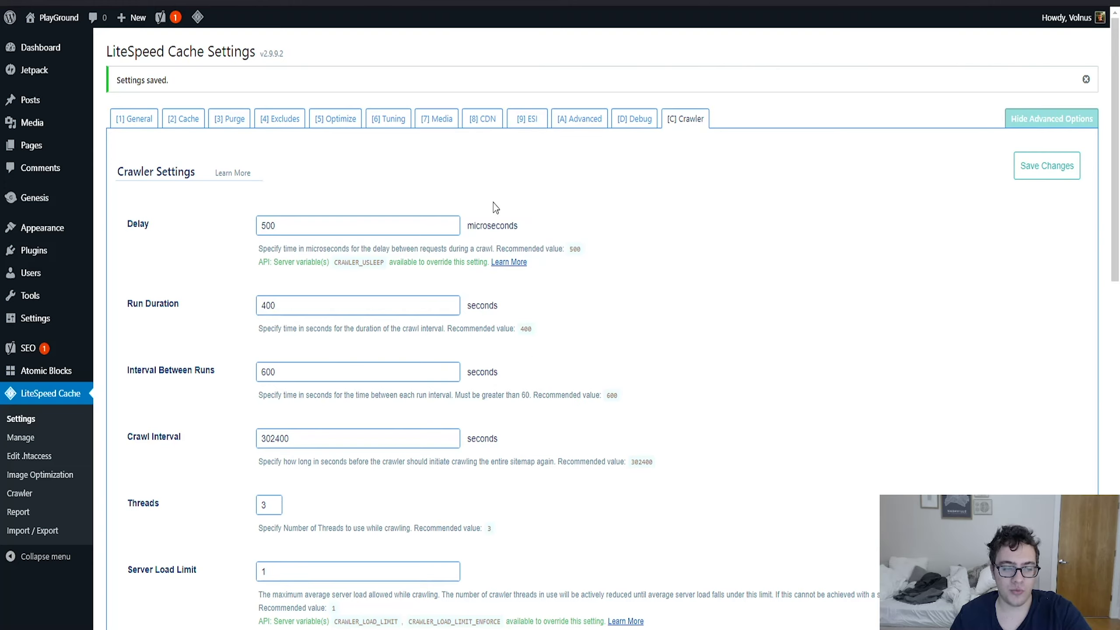
{"action": "scroll", "coordinate": [569, 349], "scroll_direction": "down", "scroll_amount": 3}
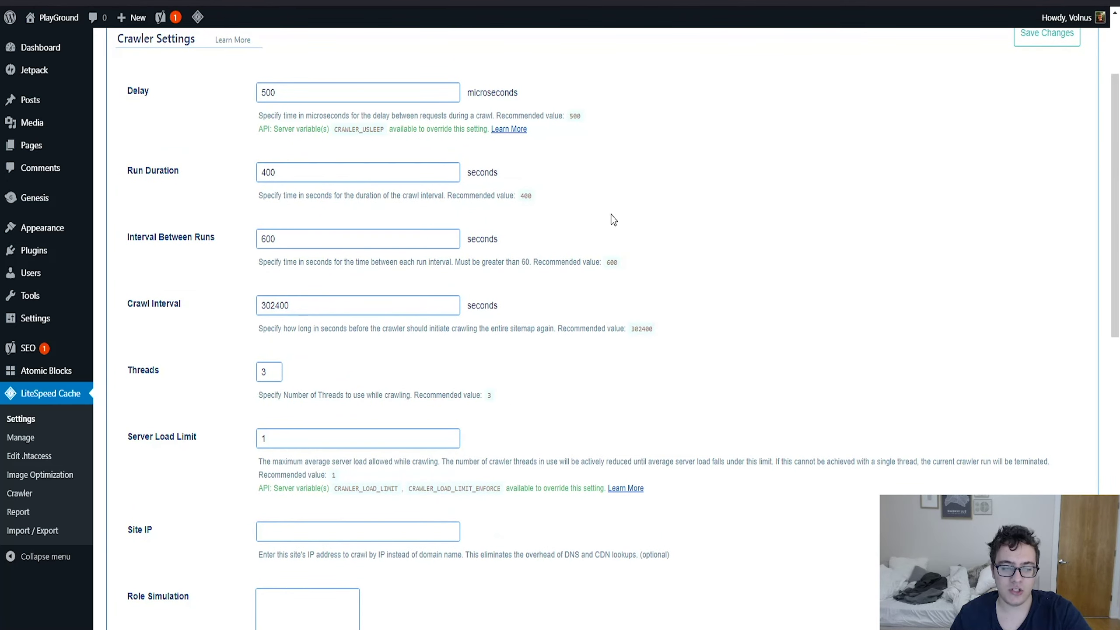
{"action": "scroll", "coordinate": [610, 220], "scroll_direction": "down", "scroll_amount": 8}
{"action": "scroll", "coordinate": [446, 261], "scroll_direction": "down", "scroll_amount": 2}
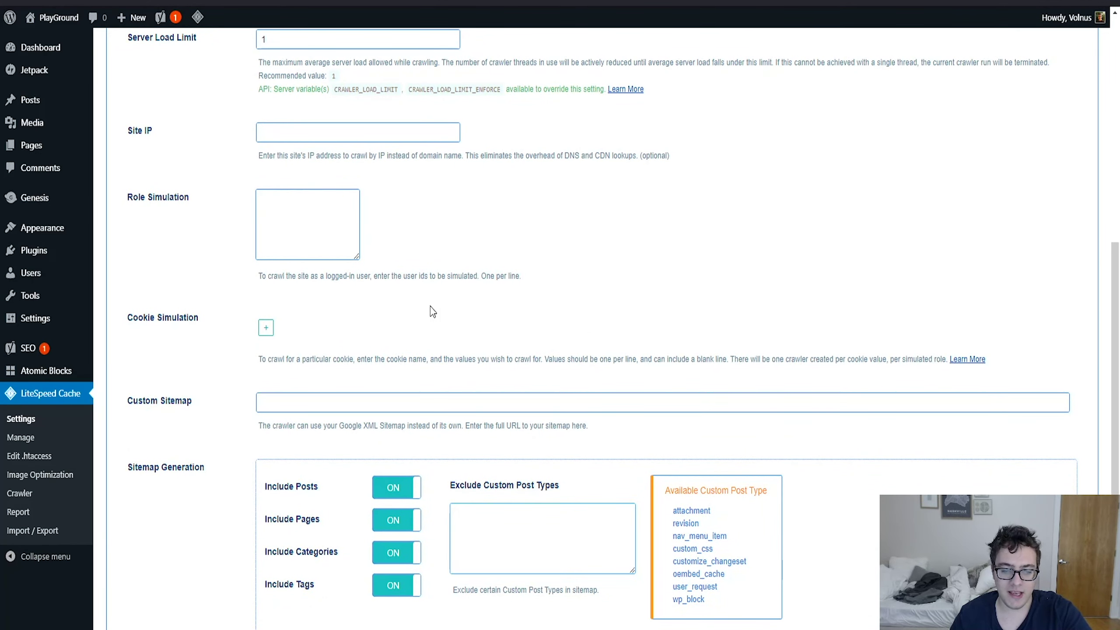
Open the site's sitemap_index.xml in the site tab to get the Custom Sitemap address, and close the developer tools.
{"action": "left_click", "coordinate": [293, 404]}
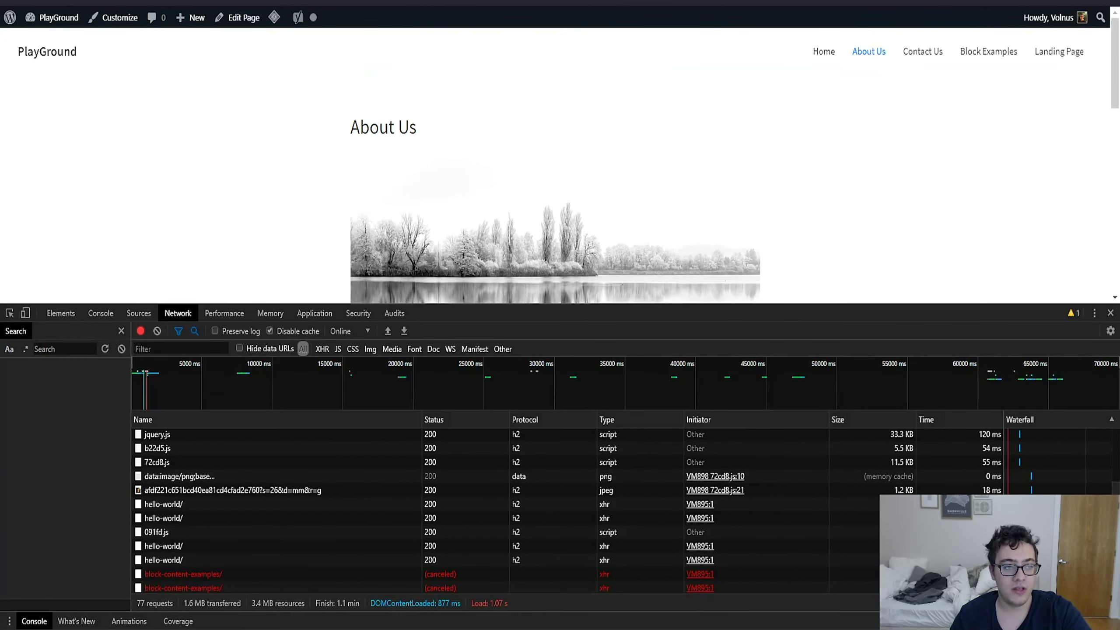
{"action": "left_click", "coordinate": [751, 2]}
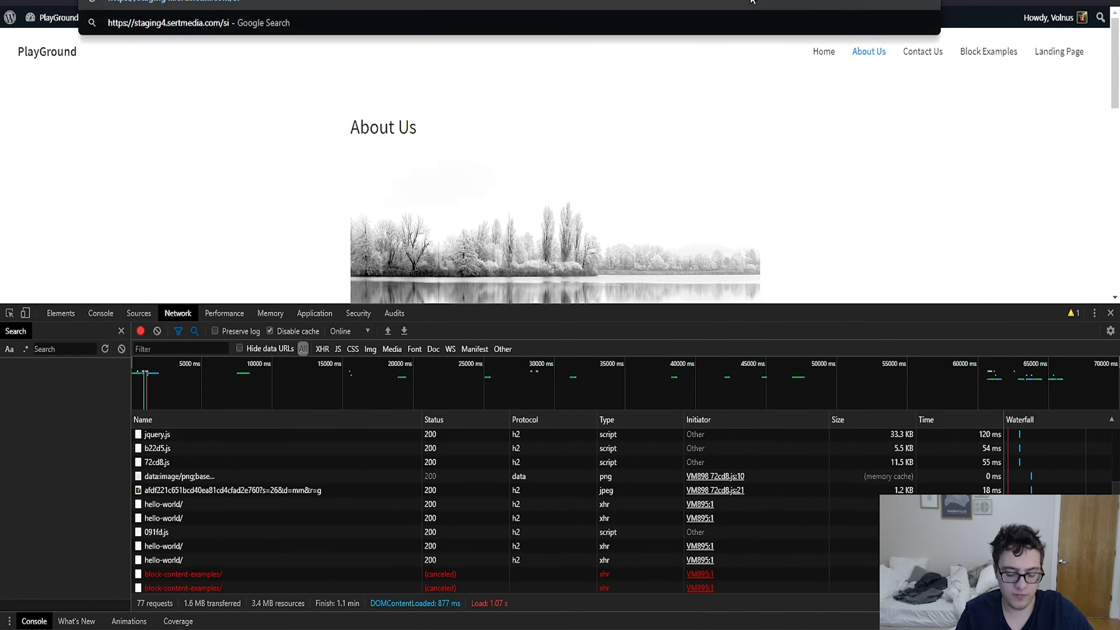
{"action": "type", "text": "sitemap_index.x"}
{"action": "key", "text": "Return"}
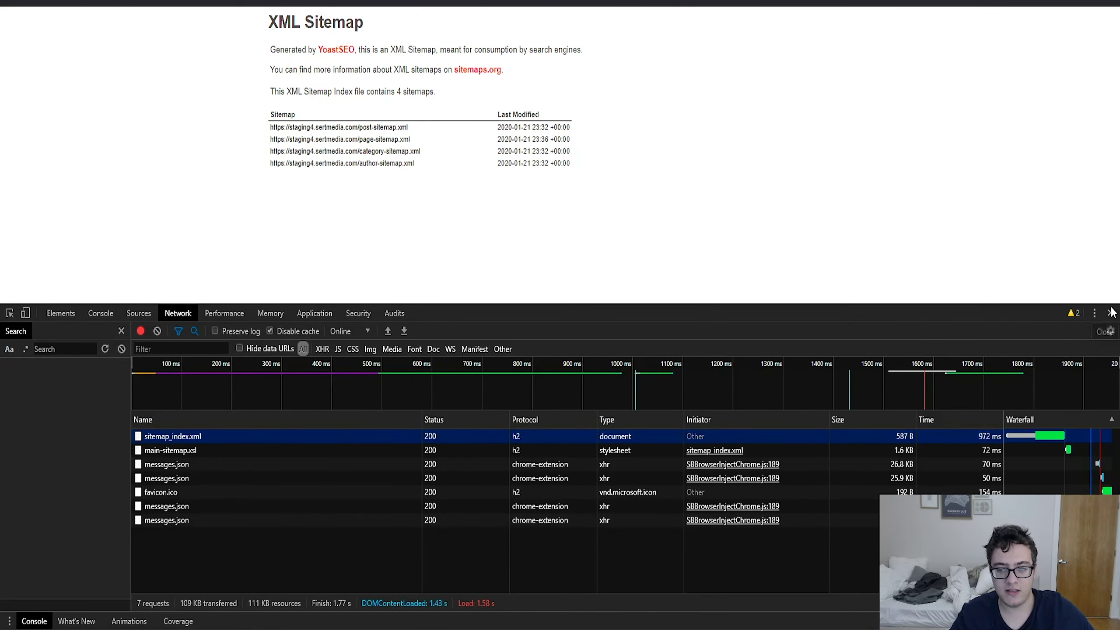
{"action": "key", "text": "F12"}
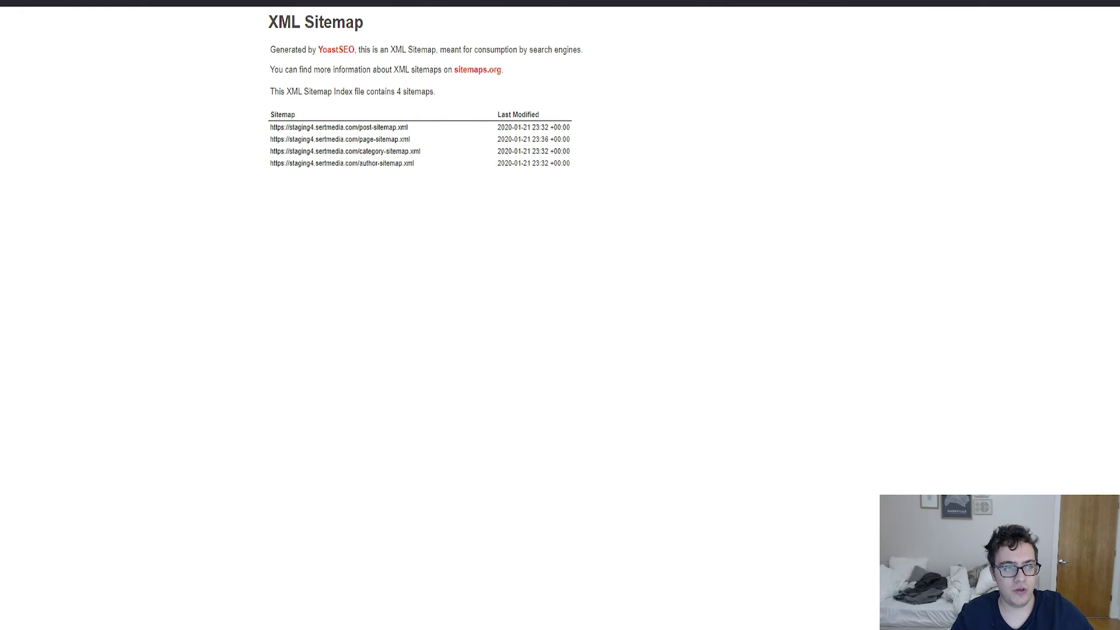
{"action": "key", "text": "ctrl+shift+Tab"}
{"action": "type", "text": "https://staging4.sertmedia.com/sitemap_index.xml"}
{"action": "scroll", "coordinate": [339, 335], "scroll_direction": "down", "scroll_amount": 5}
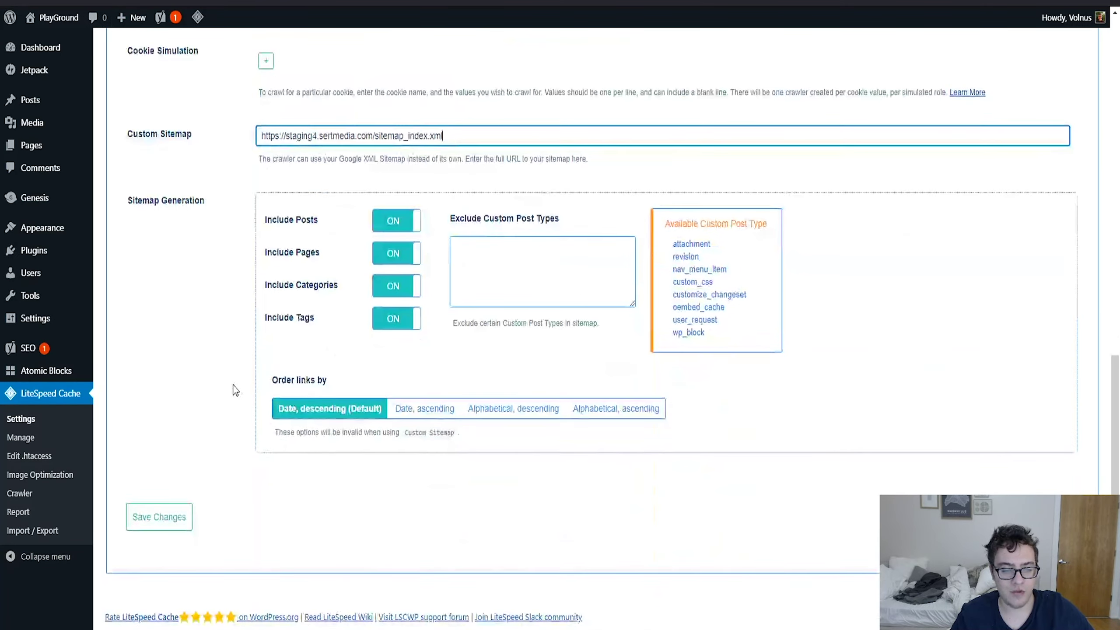
{"action": "left_click", "coordinate": [155, 517]}
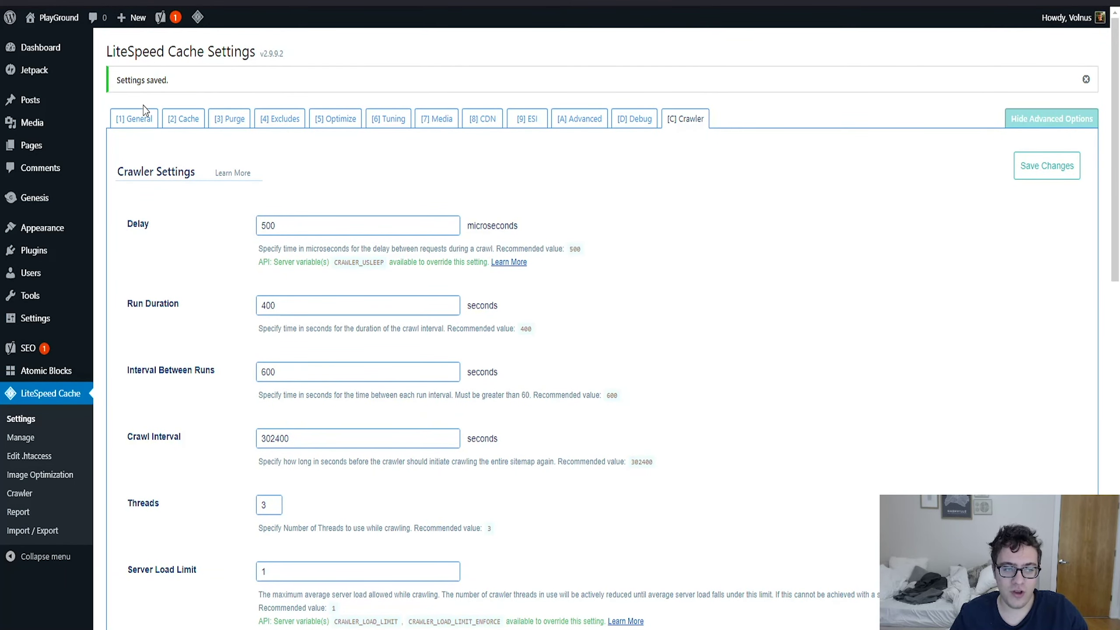
Look over the General settings and the purge options on the cache management page.
{"action": "left_click", "coordinate": [153, 124]}
{"action": "scroll", "coordinate": [255, 125], "scroll_direction": "down", "scroll_amount": 10}
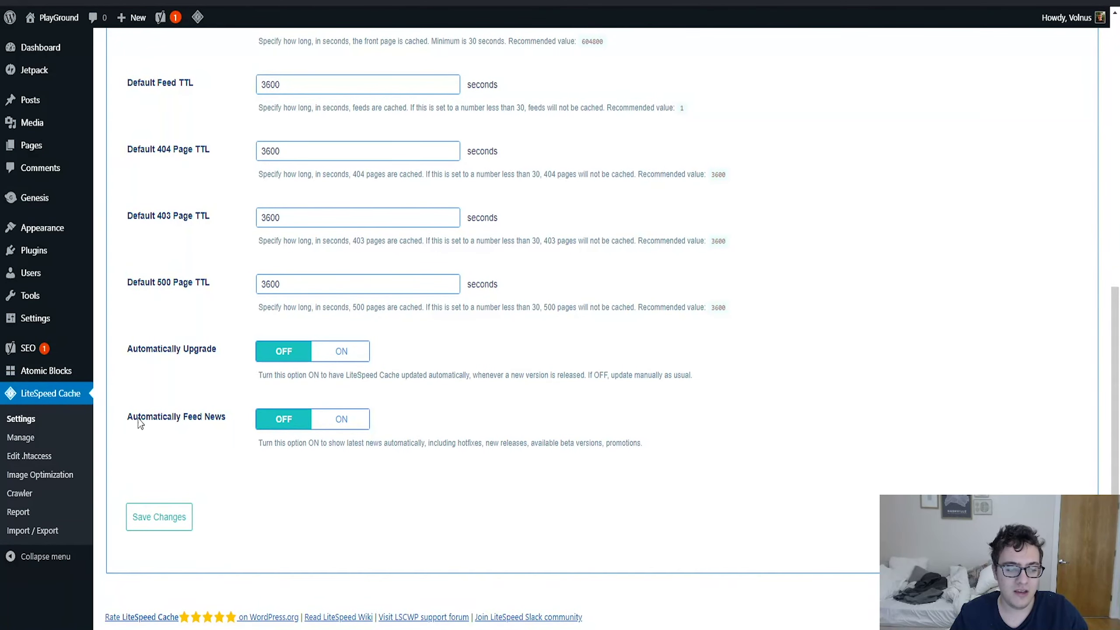
{"action": "scroll", "coordinate": [152, 408], "scroll_direction": "up", "scroll_amount": 10}
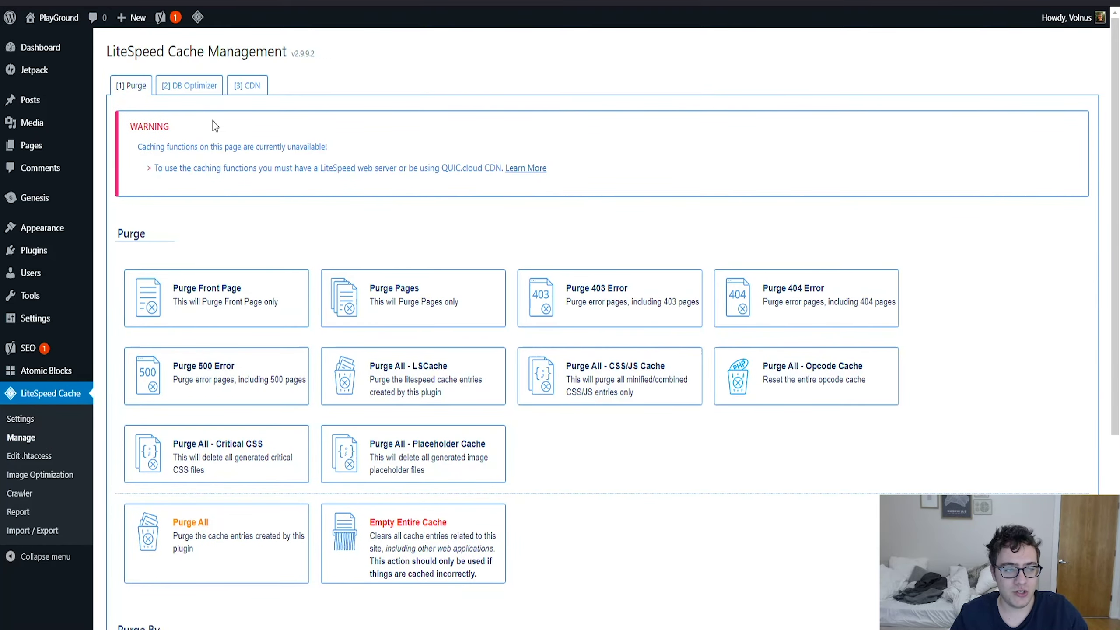
{"action": "scroll", "coordinate": [268, 177], "scroll_direction": "down", "scroll_amount": 5}
{"action": "scroll", "coordinate": [370, 303], "scroll_direction": "up", "scroll_amount": 5}
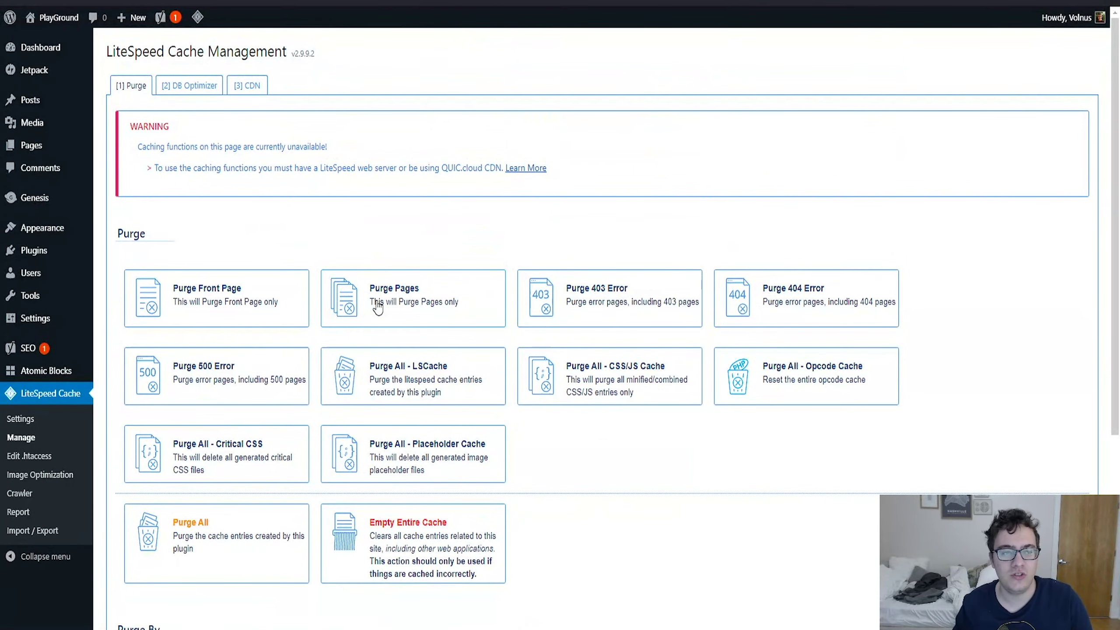
Run Clean All in the Database Optimizer, and clean all transients separately.
{"action": "left_click", "coordinate": [196, 85]}
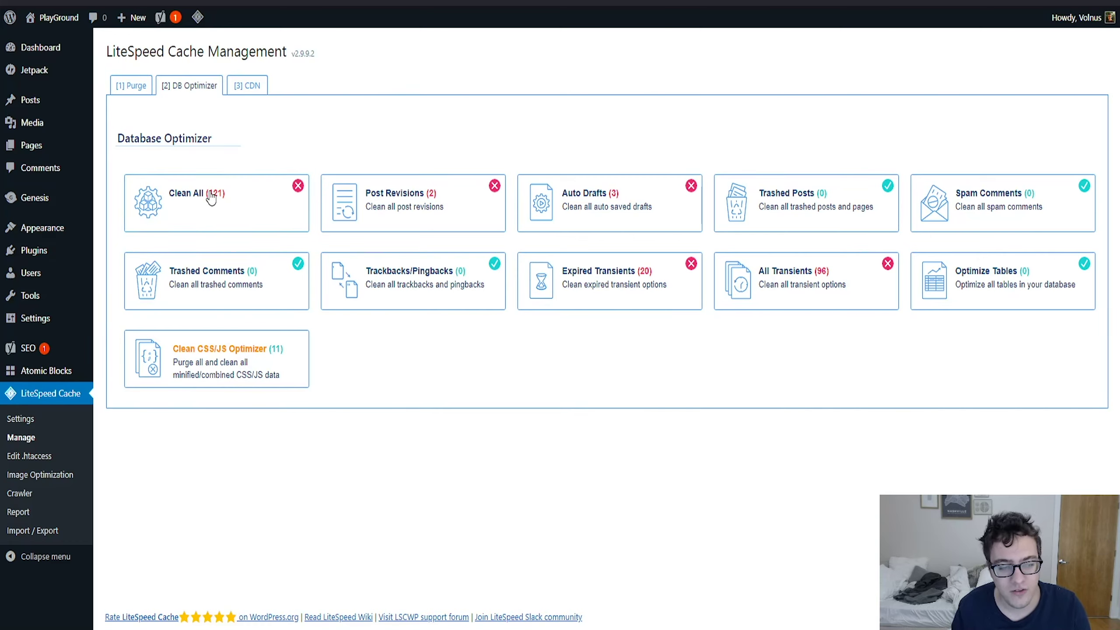
{"action": "left_click", "coordinate": [258, 220]}
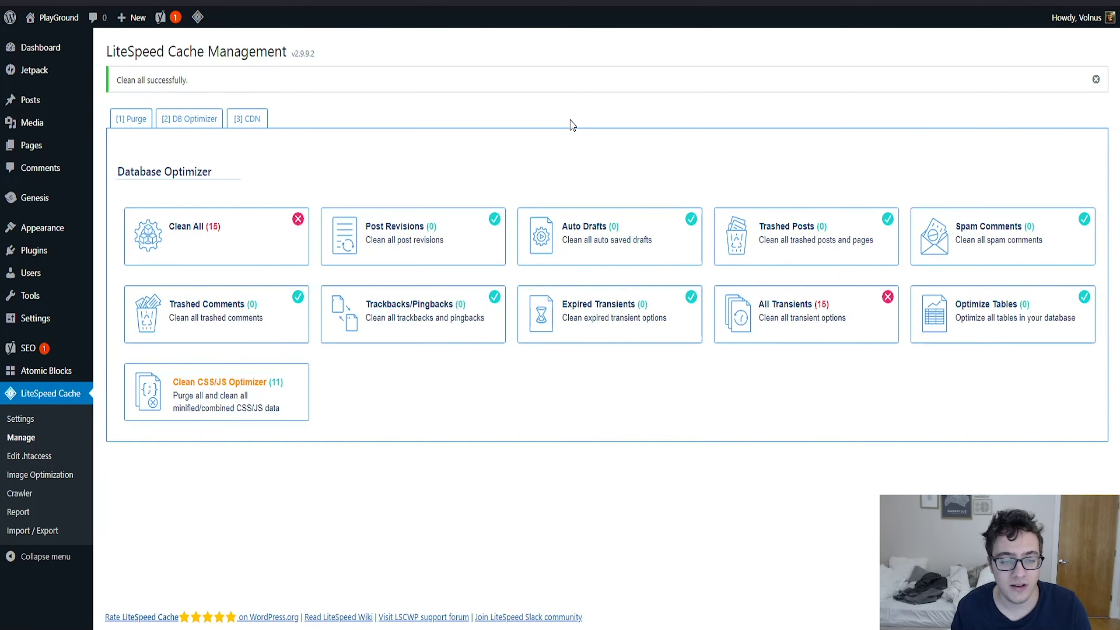
{"action": "left_click", "coordinate": [821, 327]}
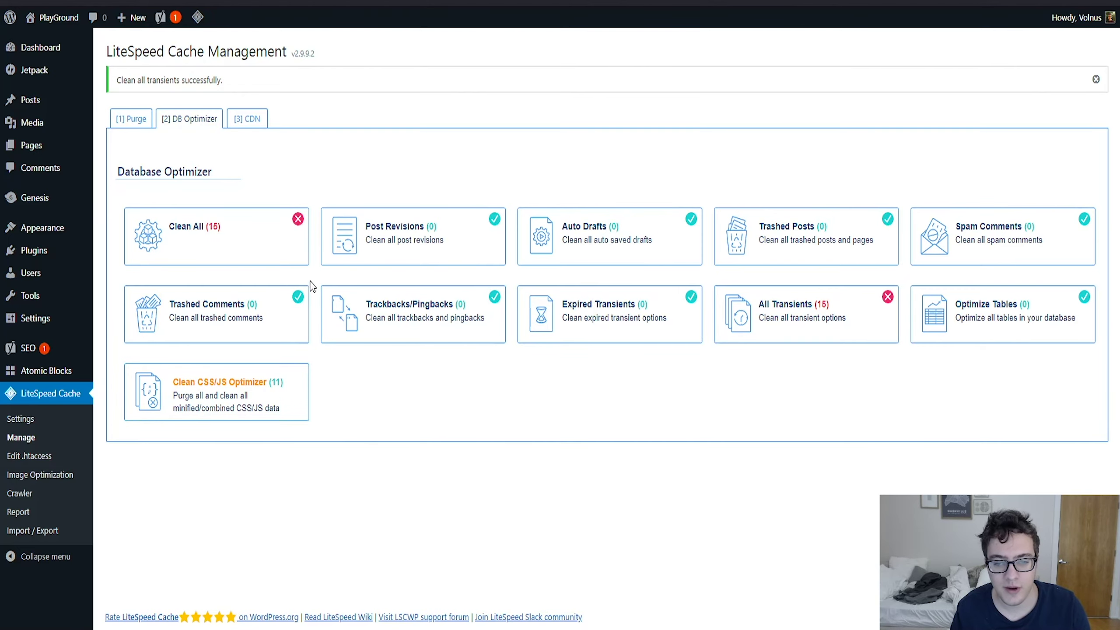
View the Cloudflare options in cache management and open the .htaccess editor page.
{"action": "left_click", "coordinate": [256, 119]}
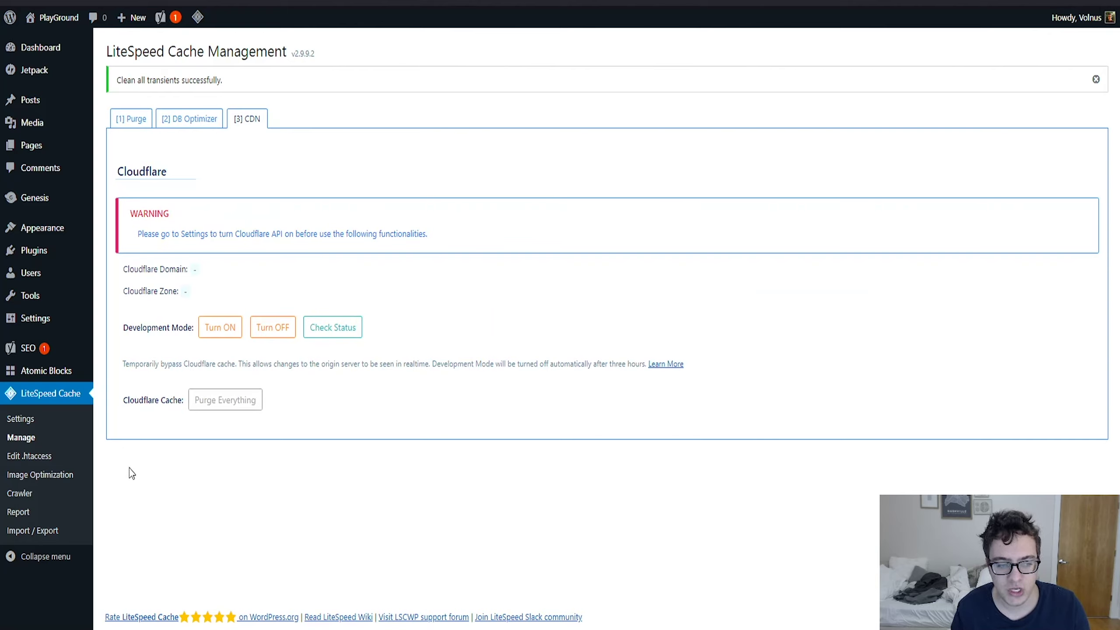
{"action": "left_click", "coordinate": [35, 461]}
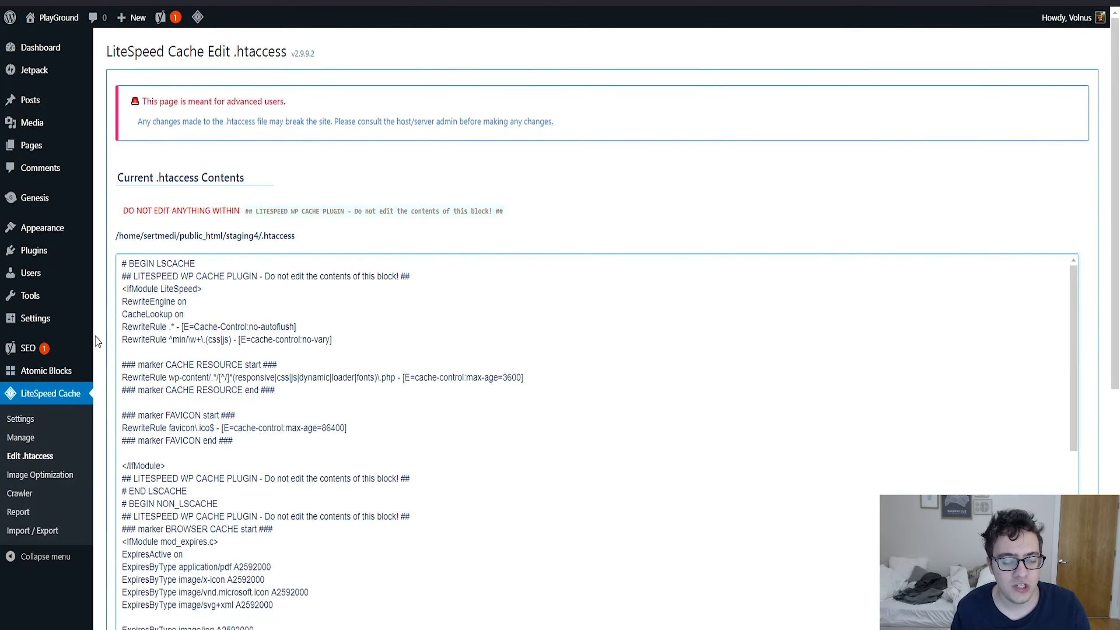